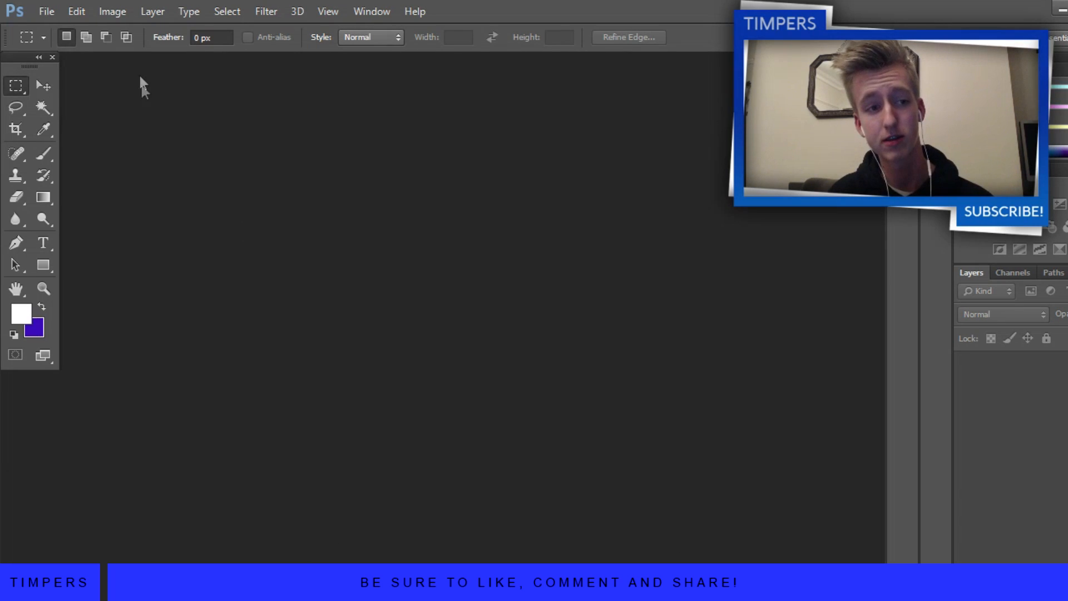
# Step: Create a new 1280 x 720 pixel document in RGB Color mode with a white background
pyautogui.click(38, 8)
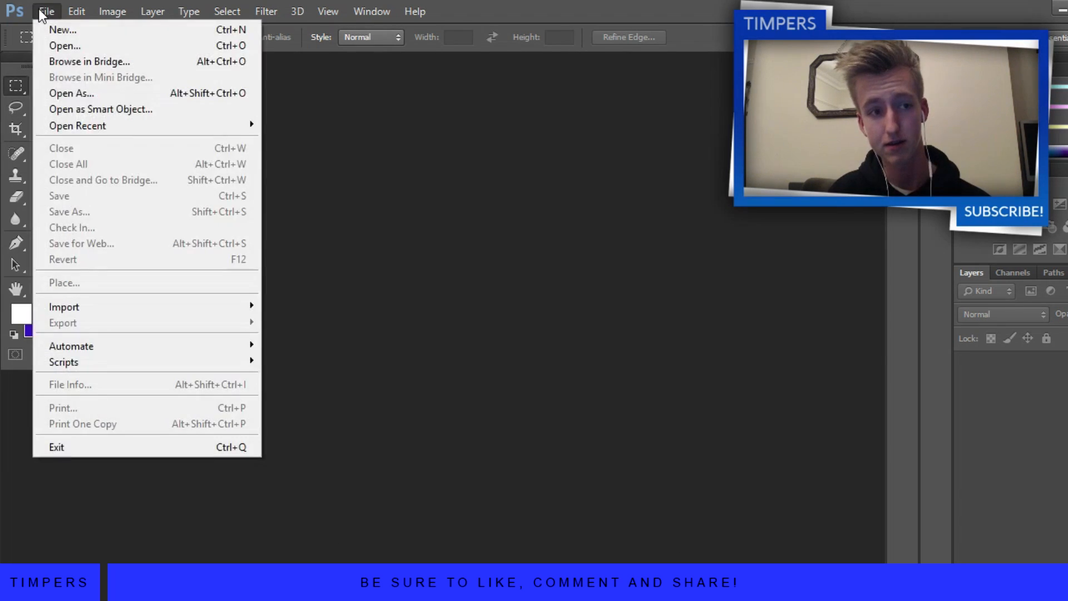
pyautogui.click(55, 28)
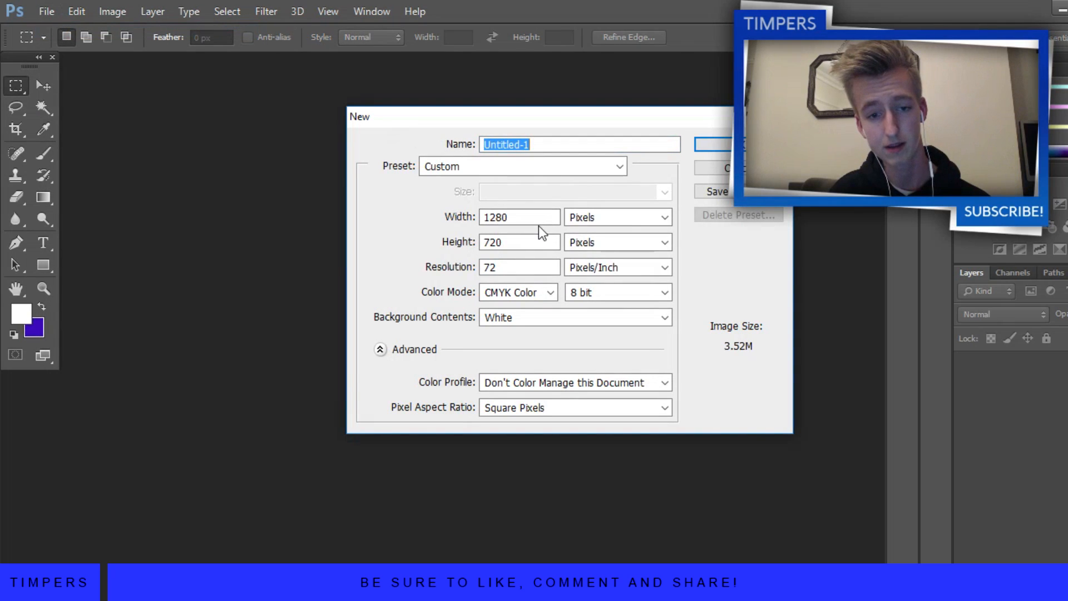
pyautogui.click(543, 292)
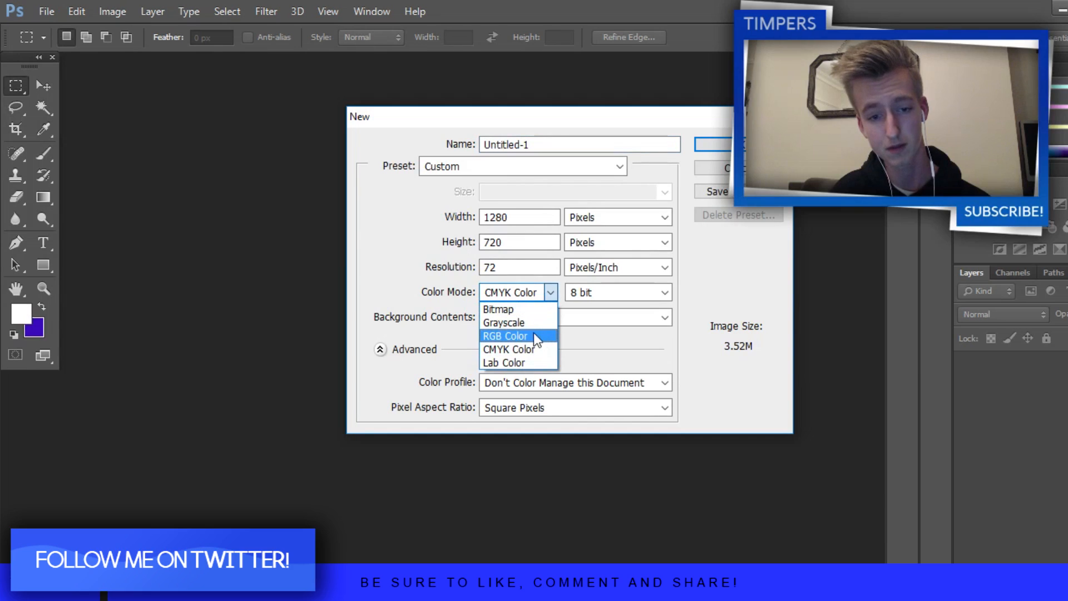
pyautogui.click(528, 336)
pyautogui.click(718, 144)
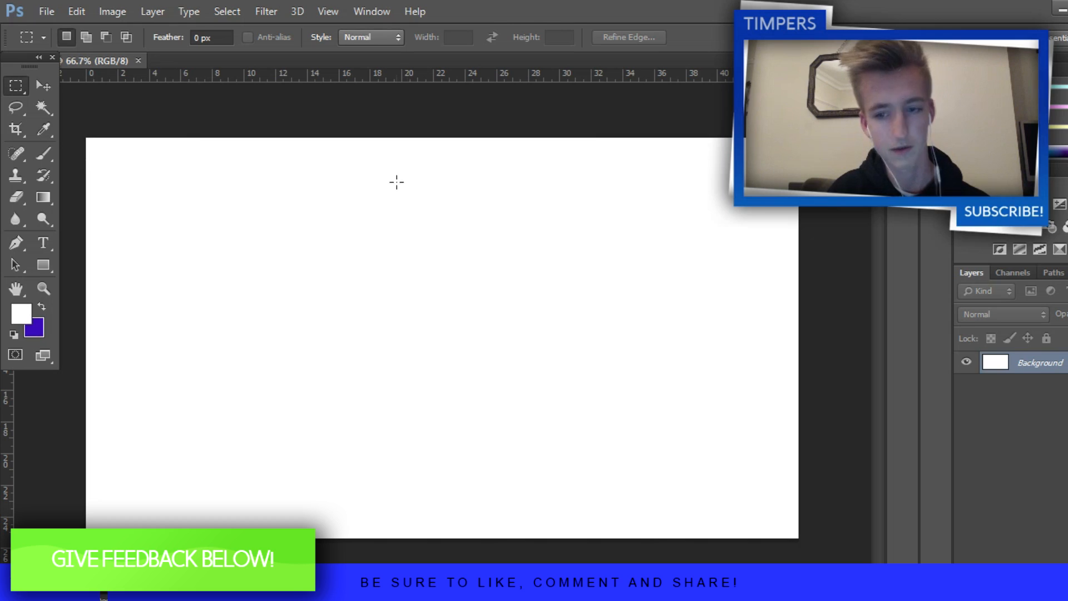
# Step: Add a new layer and draw a closed rectangular Pen path across the left part of the canvas's upper edge
pyautogui.click(43, 85)
pyautogui.hotkey('ctrl', 'shift', 'alt', 'n')
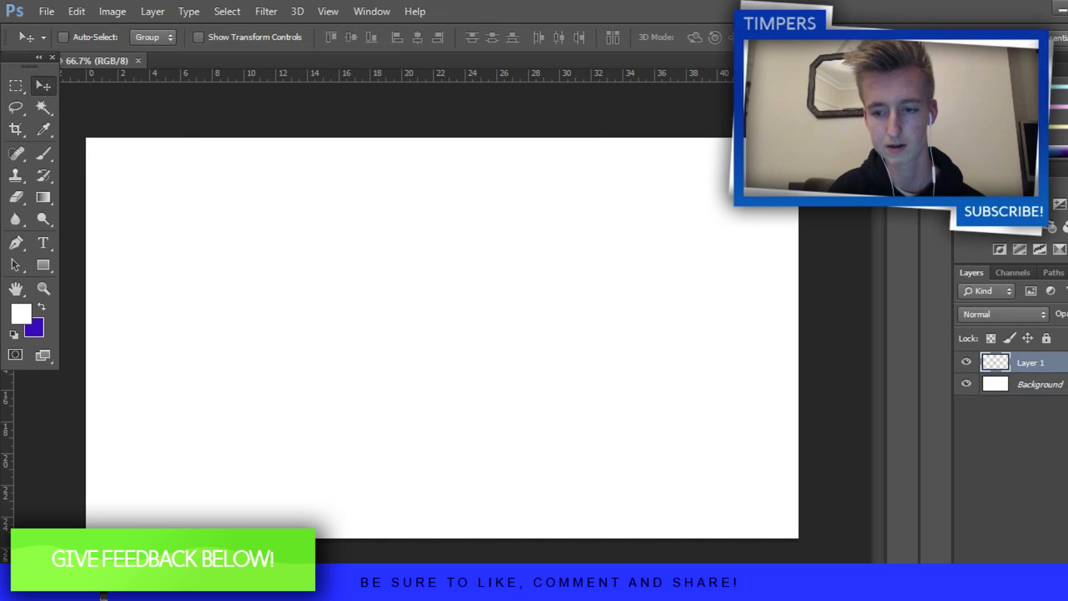
pyautogui.press('p')
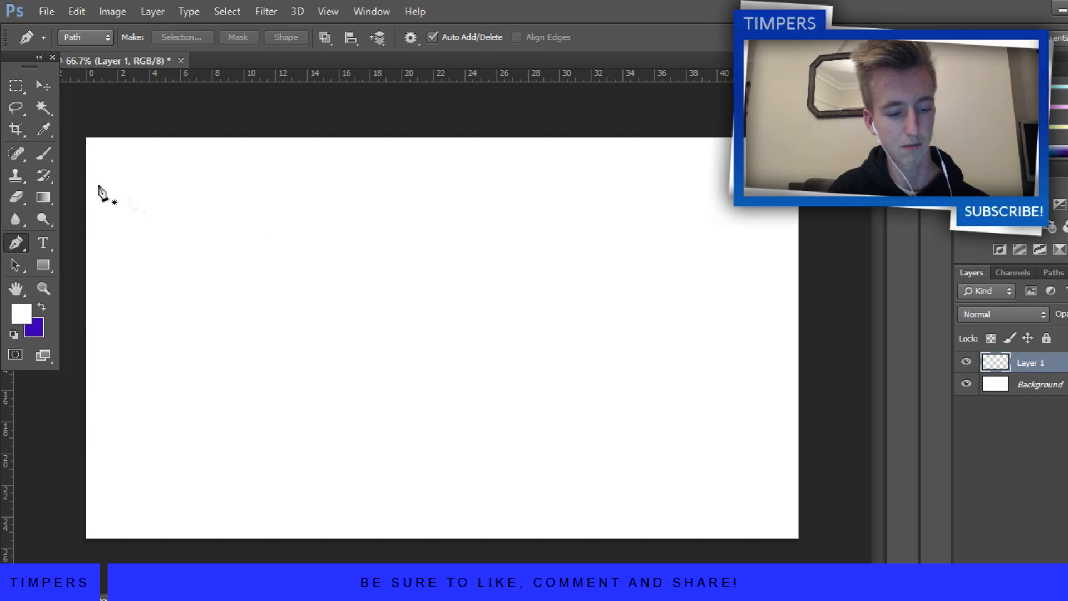
pyautogui.click(83, 175)
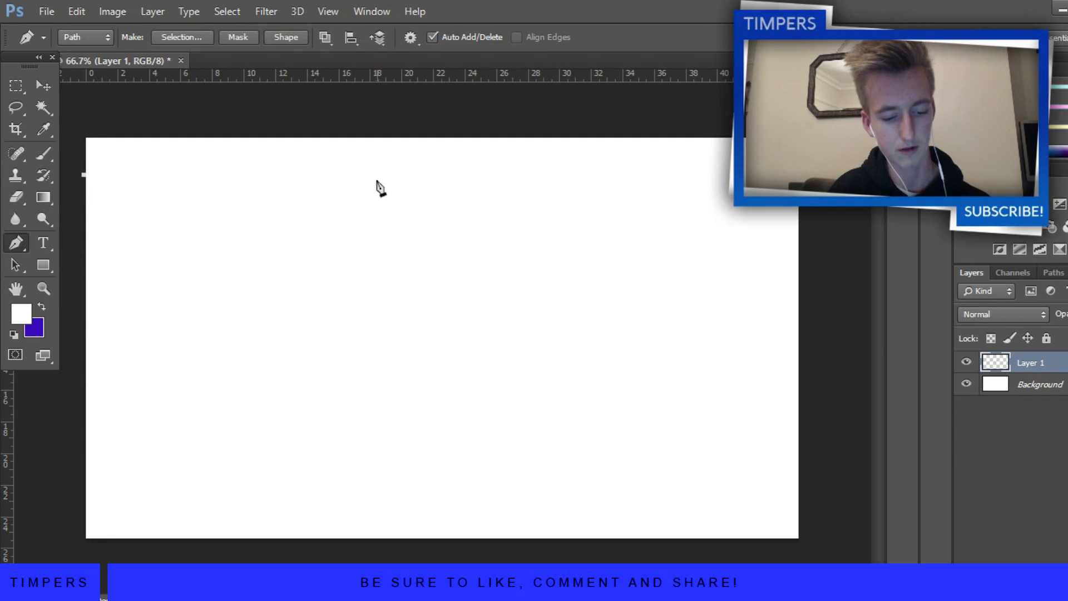
pyautogui.hotkey('ctrl', 'z')
pyautogui.click(83, 169)
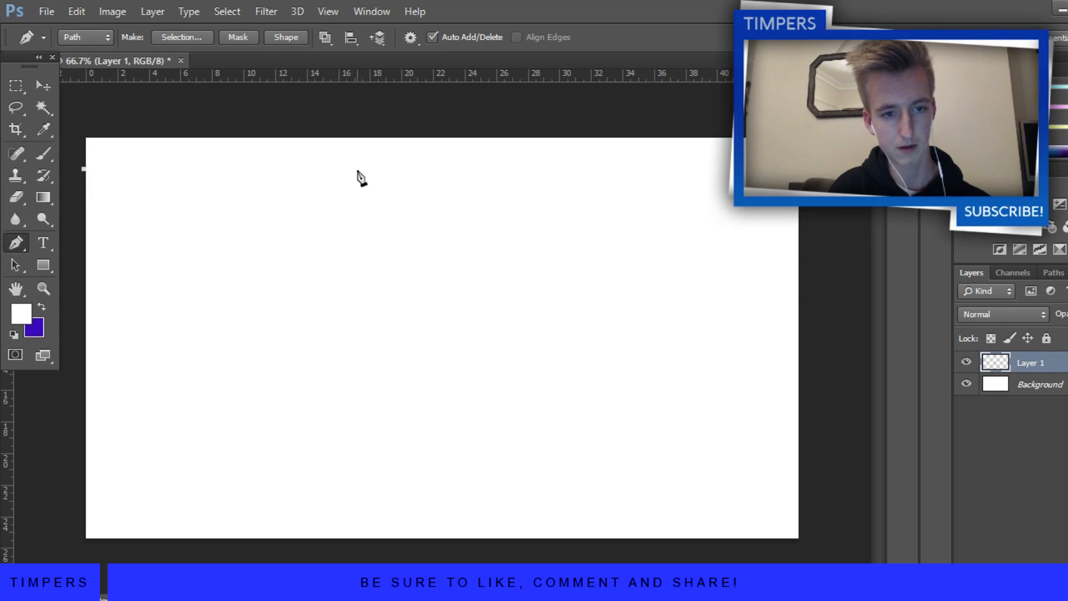
pyautogui.click(384, 168)
pyautogui.click(383, 135)
pyautogui.click(80, 135)
pyautogui.click(83, 168)
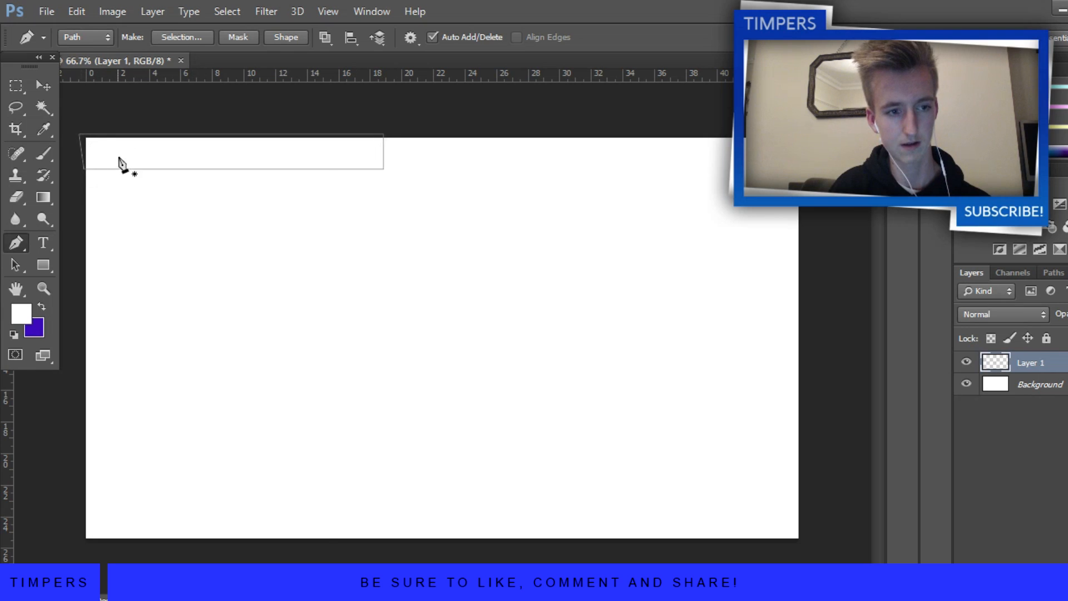
# Step: Fill the rectangular path with the blue colour 009fe9 at 100% opacity and dismiss the path
pyautogui.rightClick(119, 159)
pyautogui.click(206, 248)
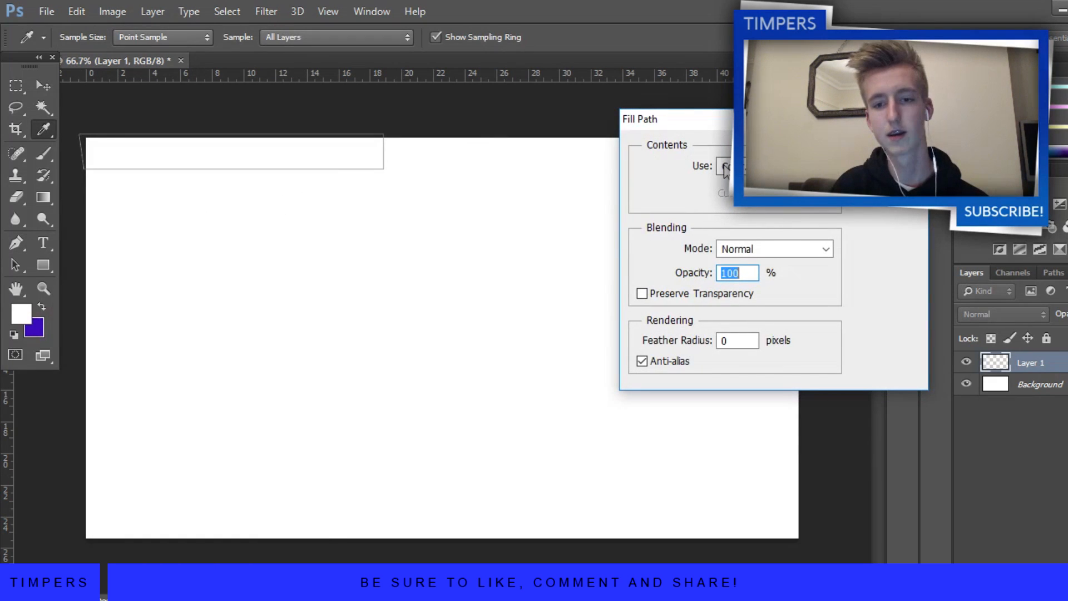
pyautogui.click(725, 167)
pyautogui.click(779, 214)
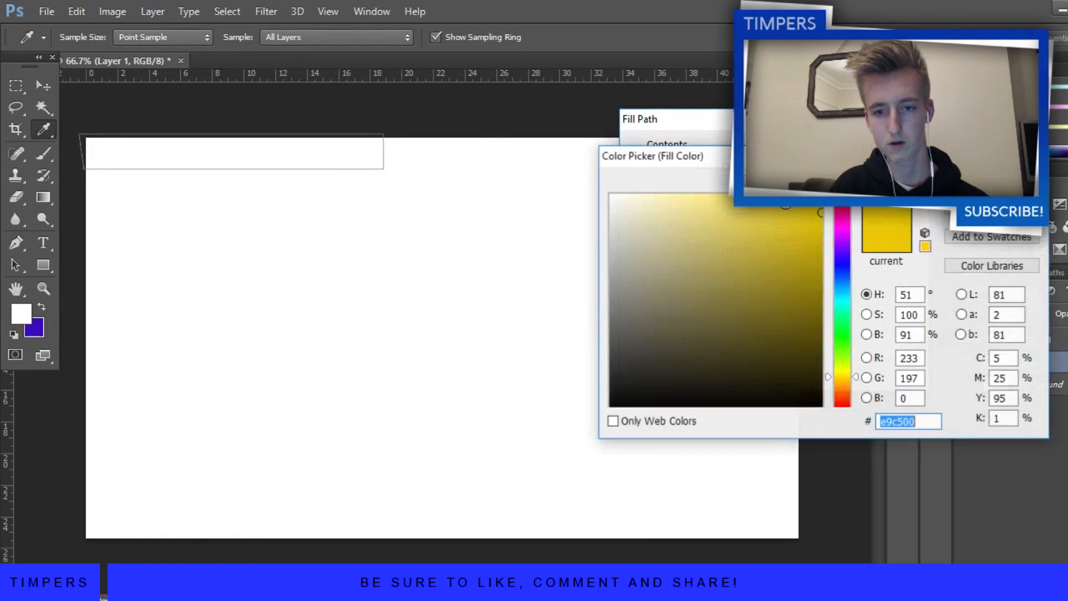
pyautogui.moveTo(840, 276)
pyautogui.mouseDown()
pyautogui.moveTo(851, 301)
pyautogui.moveTo(850, 290)
pyautogui.mouseUp()
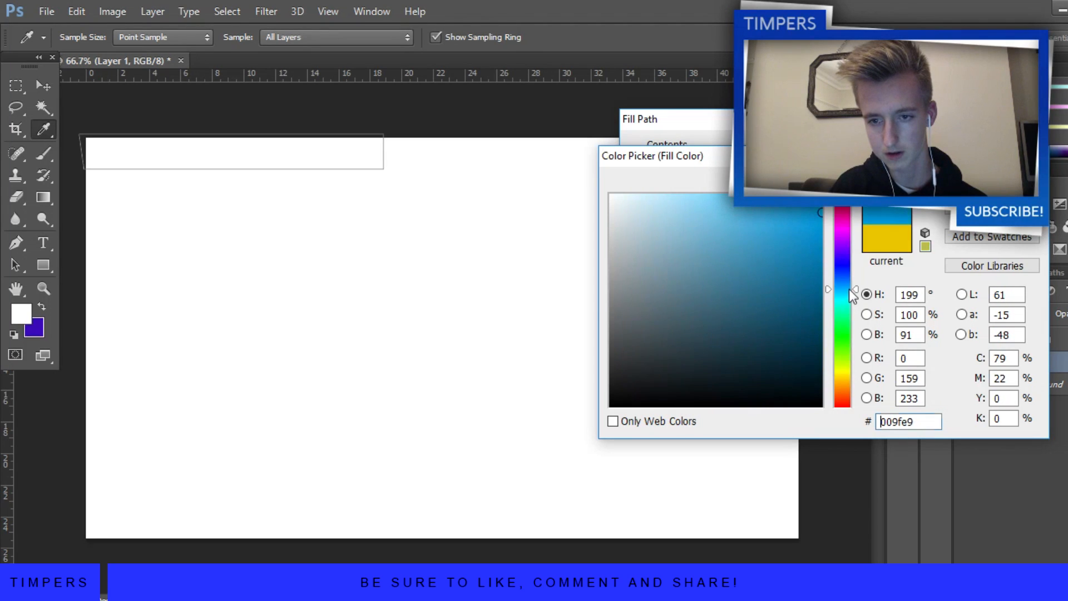
pyautogui.press('Return')
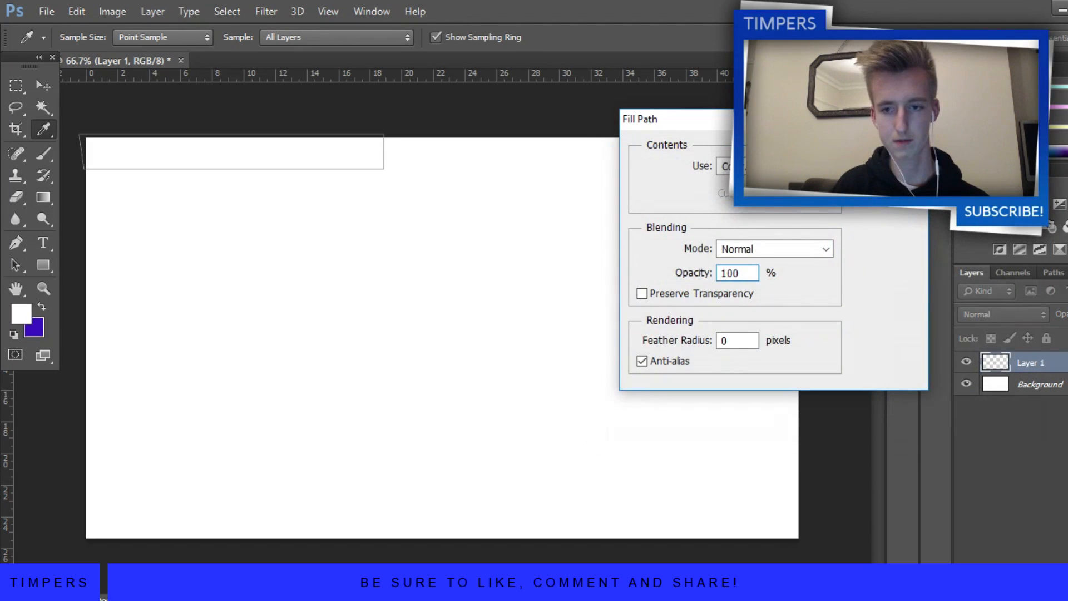
pyautogui.press('Return')
pyautogui.press('Return')
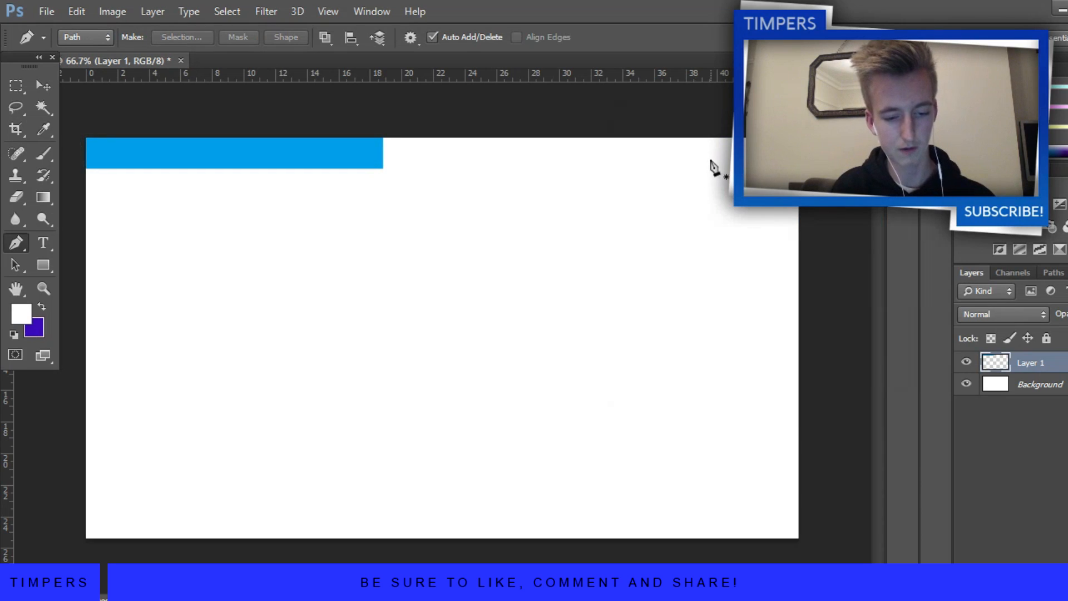
# Step: Stretch the blue bar downward to about 116% of its height with Free Transform
pyautogui.hotkey('ctrl', 't')
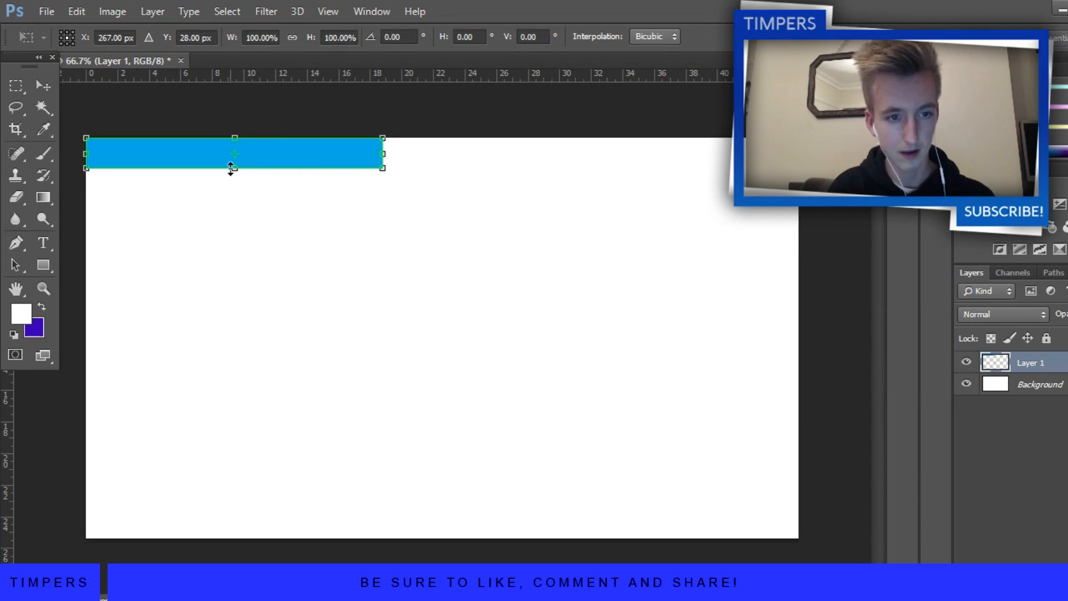
pyautogui.moveTo(231, 168); pyautogui.dragTo(229, 174)
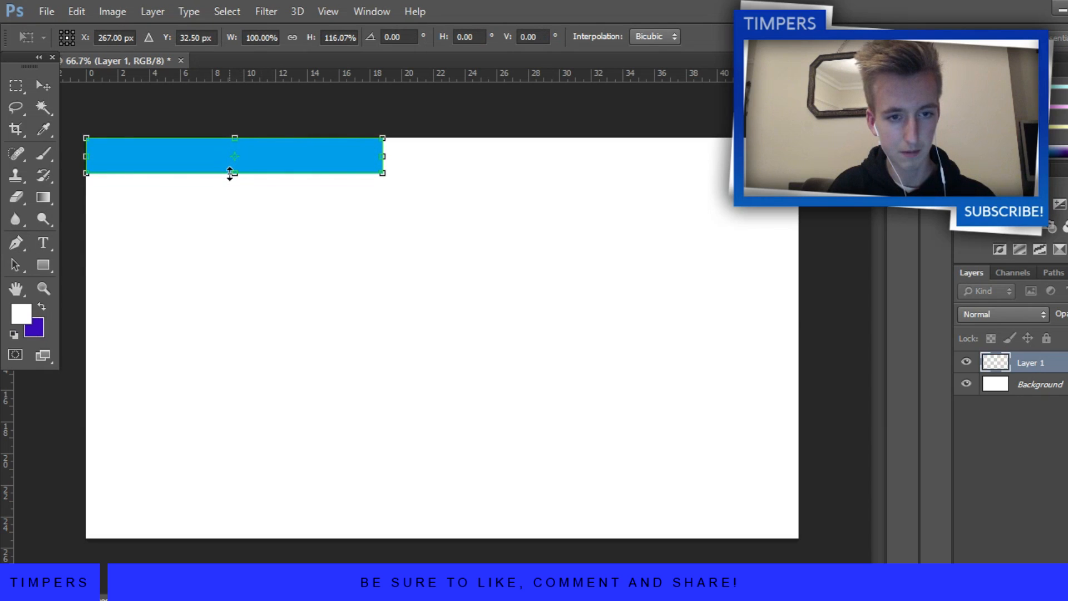
pyautogui.press('Return')
pyautogui.press('p')
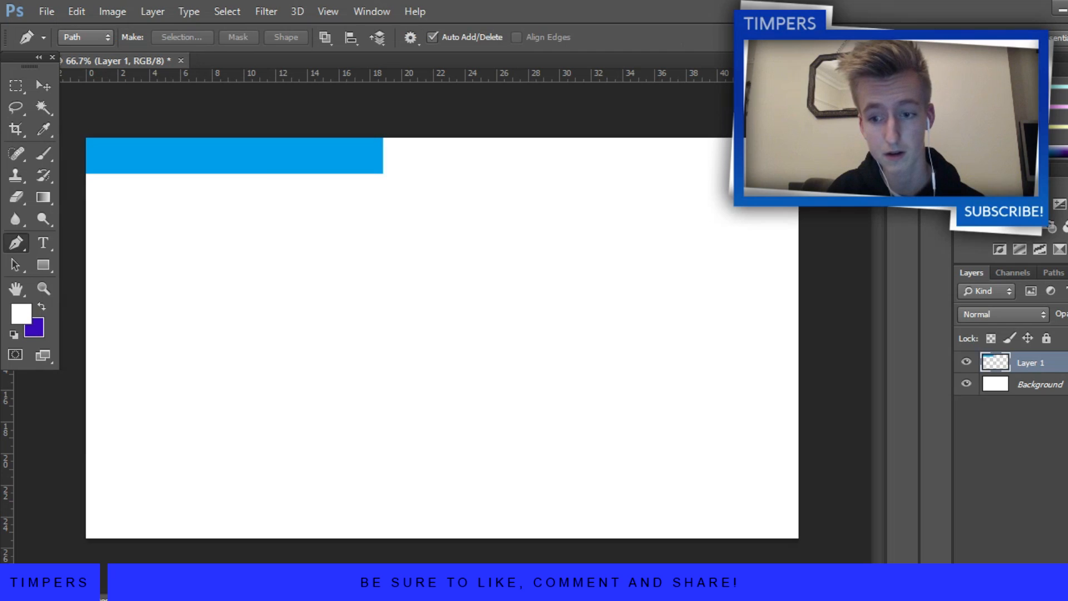
# Step: Give the blue bar's layer a Gradient Overlay, changing its blend mode and setting its opacity to 30%
pyautogui.doubleClick(1061, 362)
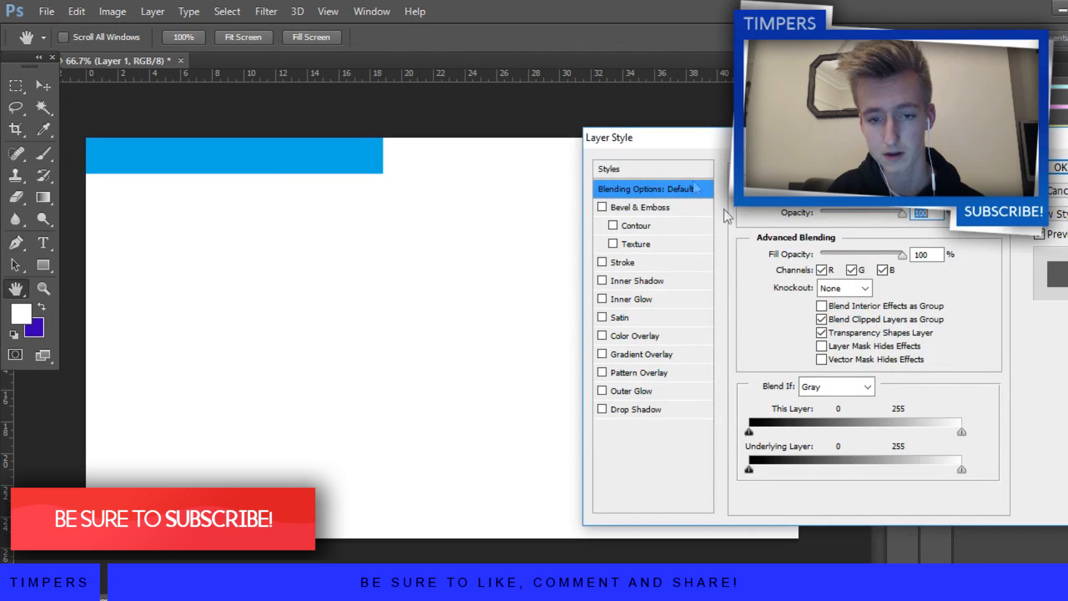
pyautogui.click(637, 354)
pyautogui.click(857, 192)
pyautogui.click(836, 415)
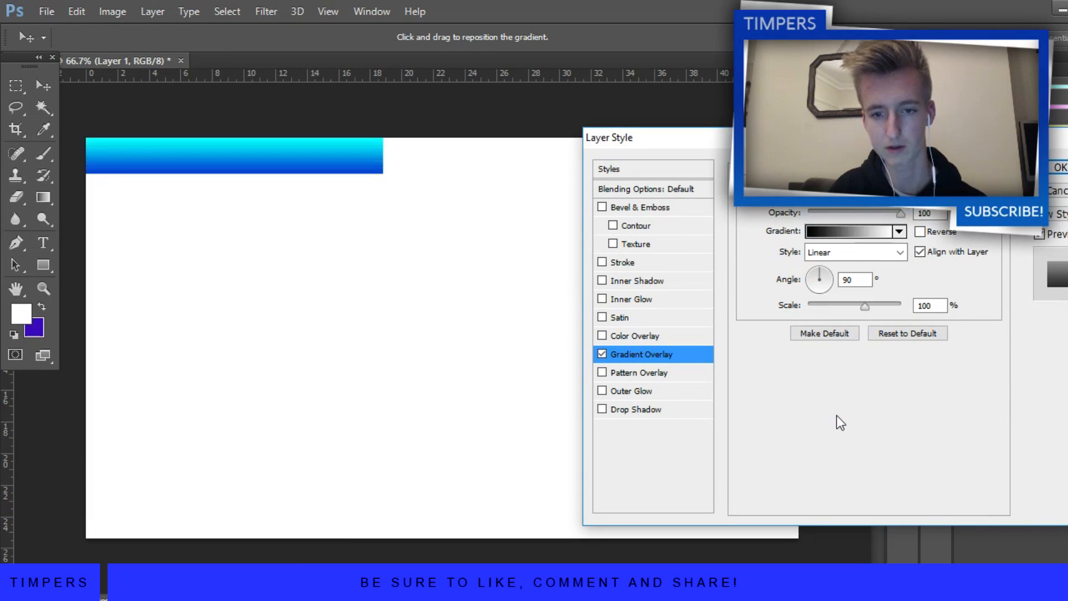
pyautogui.moveTo(850, 215); pyautogui.dragTo(836, 217)
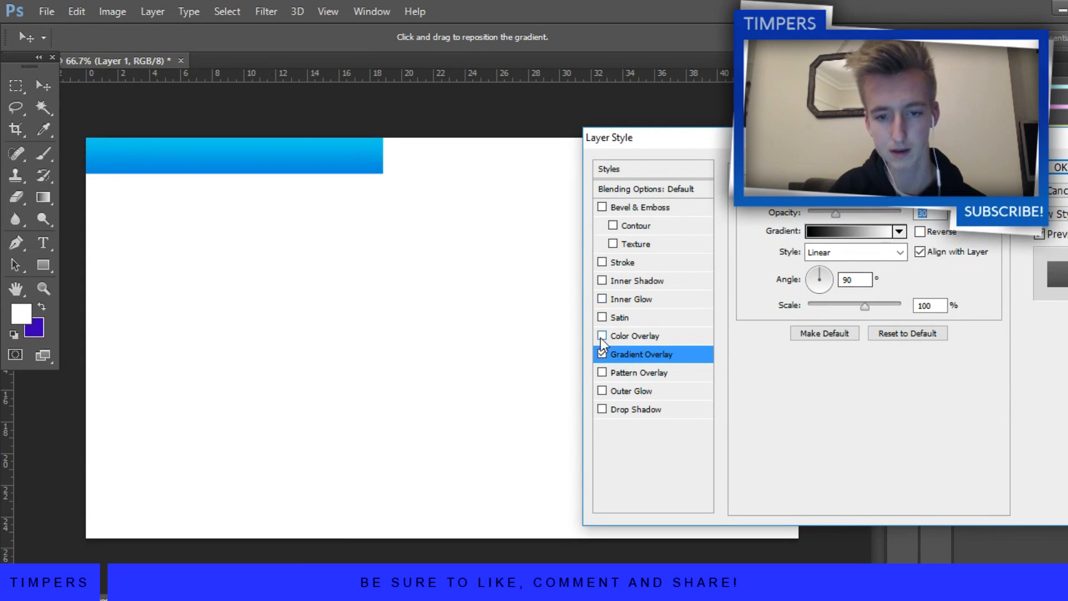
# Step: Add an Inner Glow to the bar with a changed blend mode, 4% choke, 18 px size and 32% opacity
pyautogui.click(634, 301)
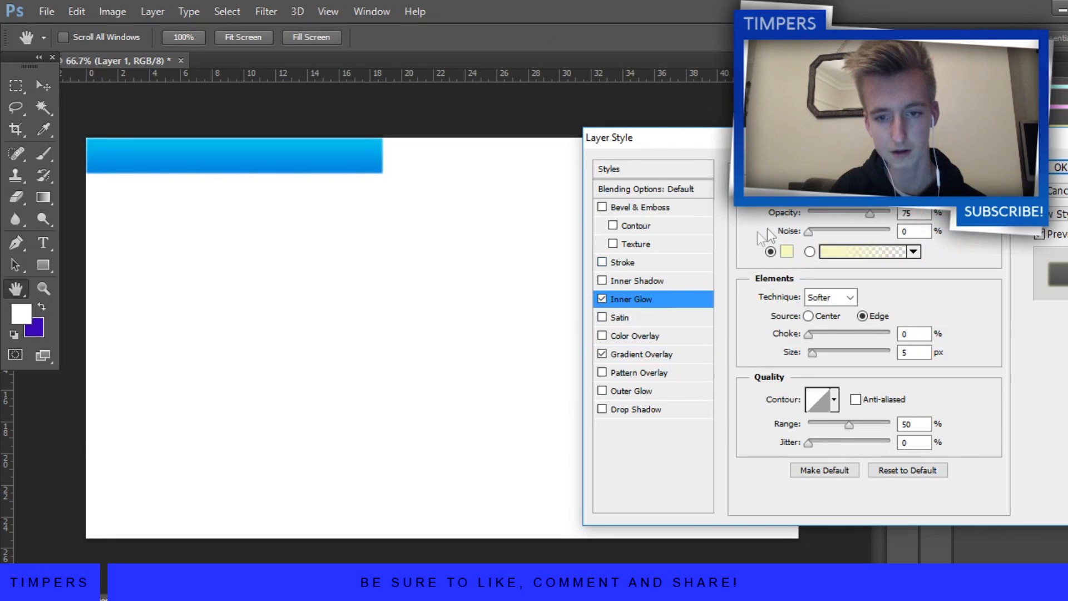
pyautogui.click(857, 195)
pyautogui.click(820, 412)
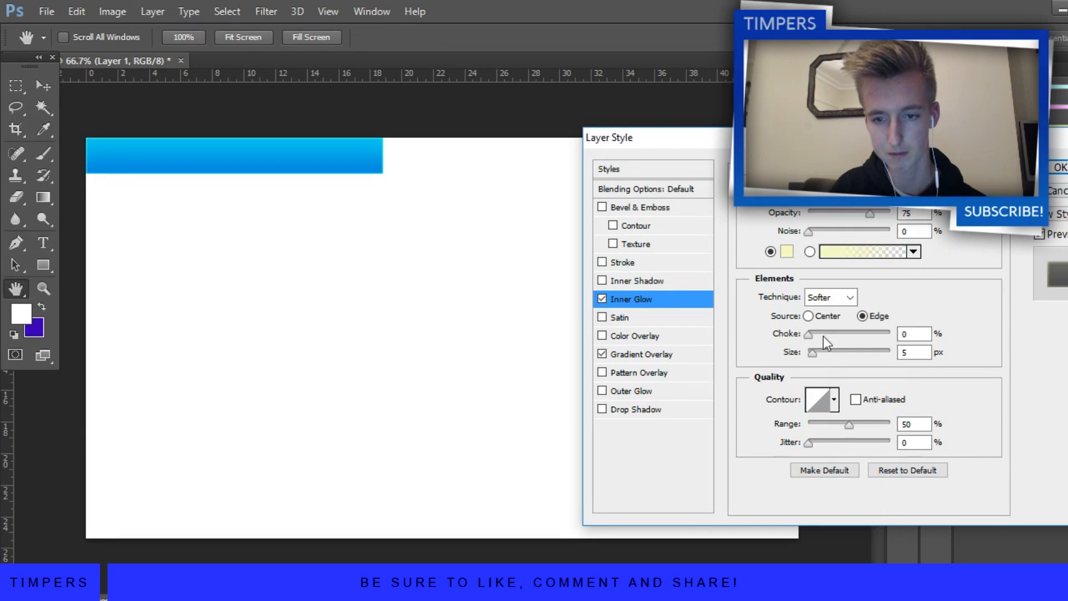
pyautogui.moveTo(812, 336); pyautogui.dragTo(818, 355)
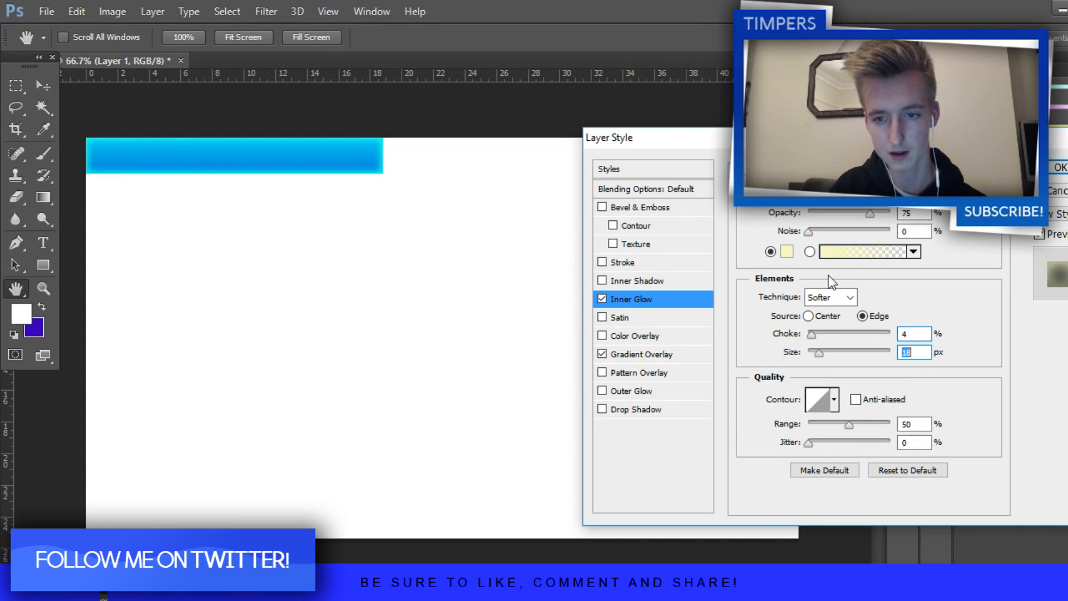
pyautogui.moveTo(858, 212); pyautogui.dragTo(833, 213)
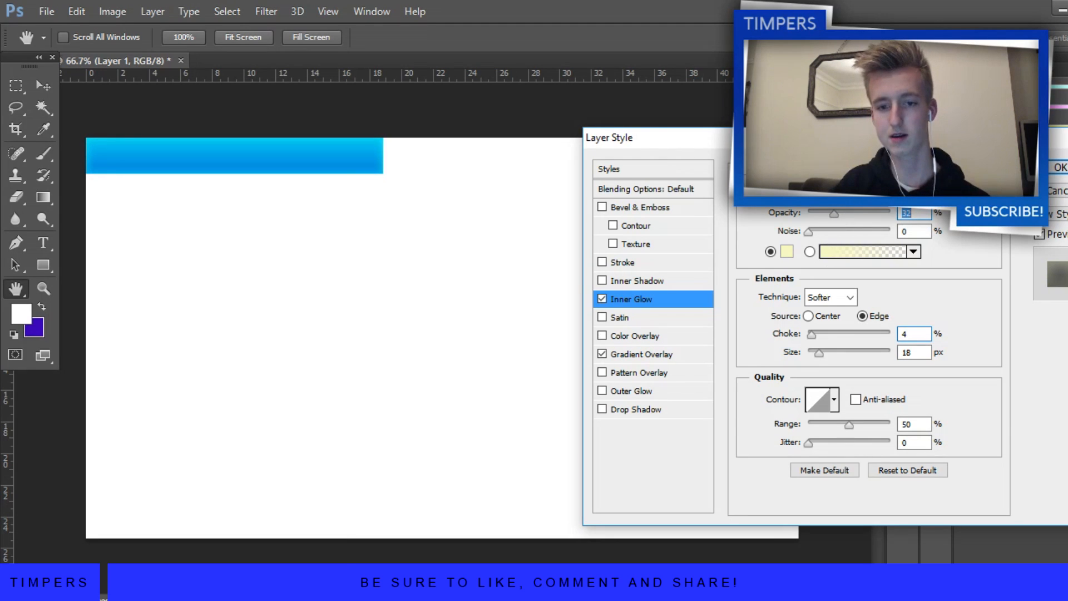
pyautogui.click(1051, 169)
pyautogui.press('p')
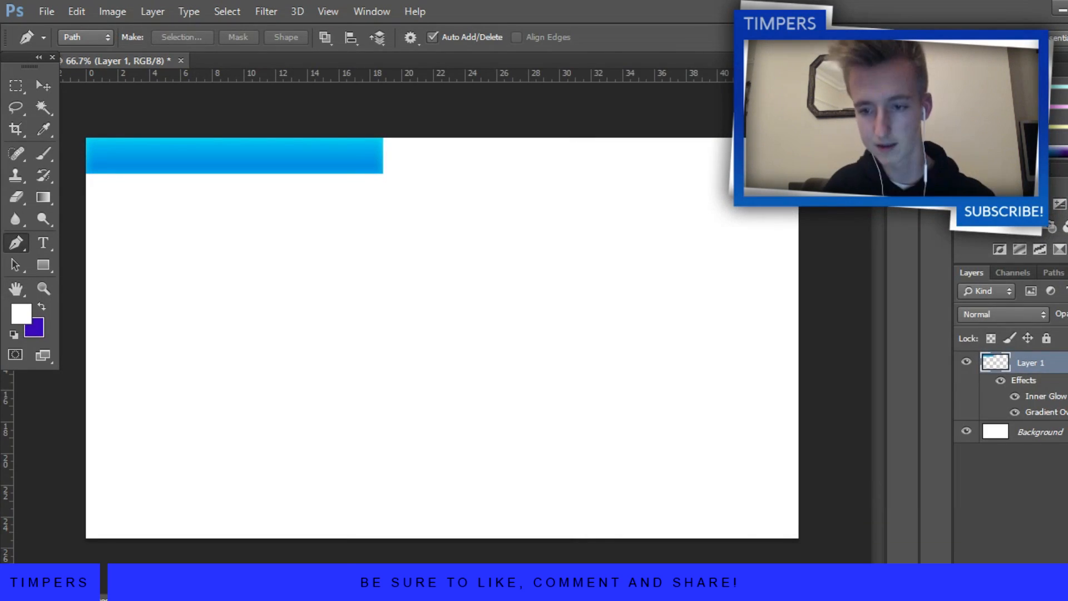
# Step: Rasterize the bar's layer style and add a new layer above, clipped to Layer 1
pyautogui.rightClick(1056, 378)
pyautogui.click(763, 233)
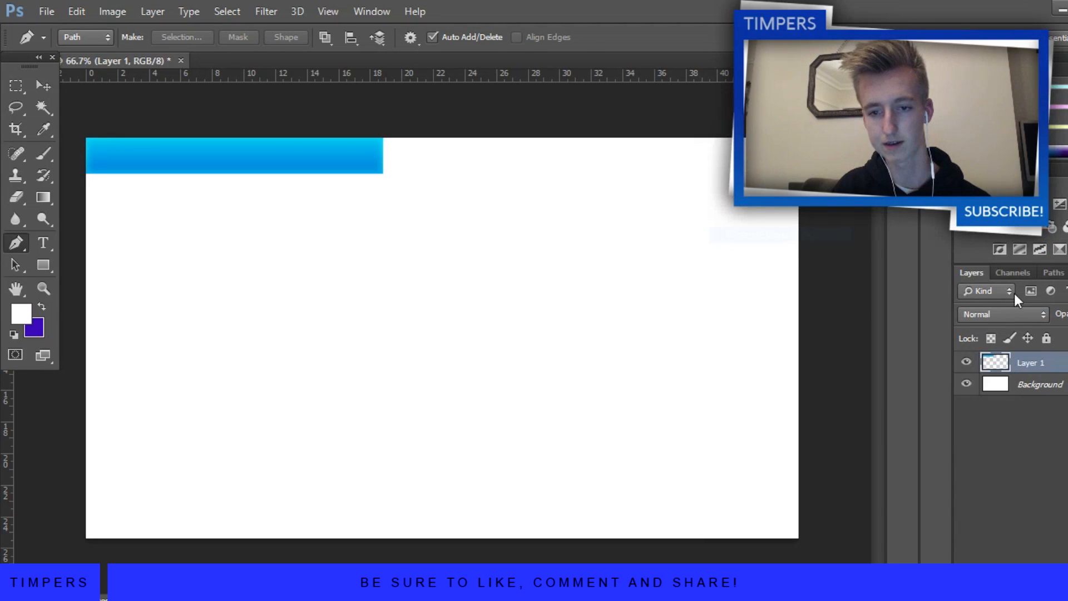
pyautogui.click(1060, 581)
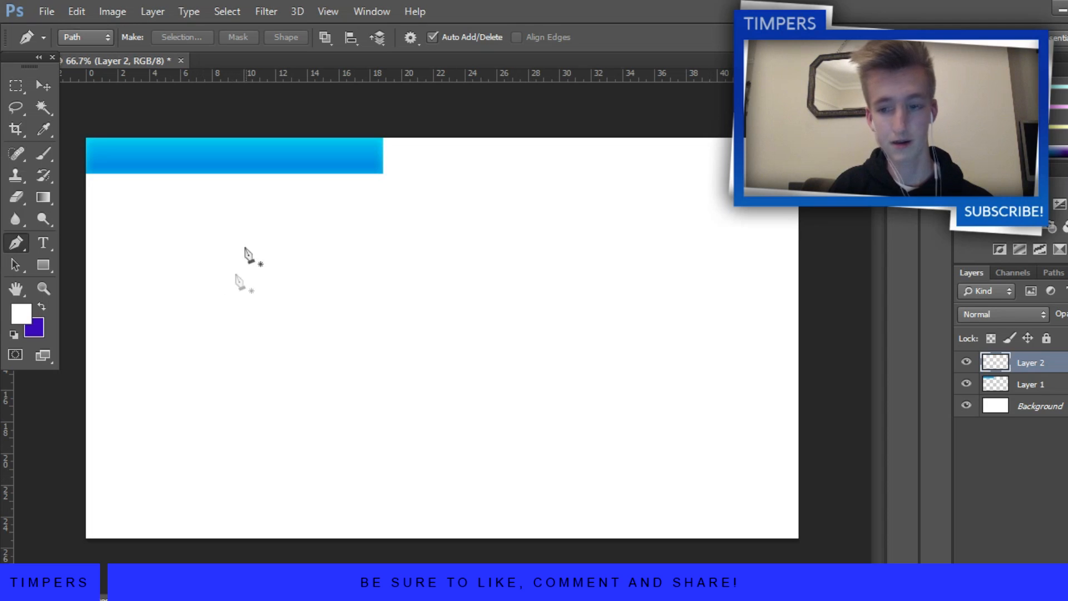
pyautogui.rightClick(1043, 362)
pyautogui.click(923, 289)
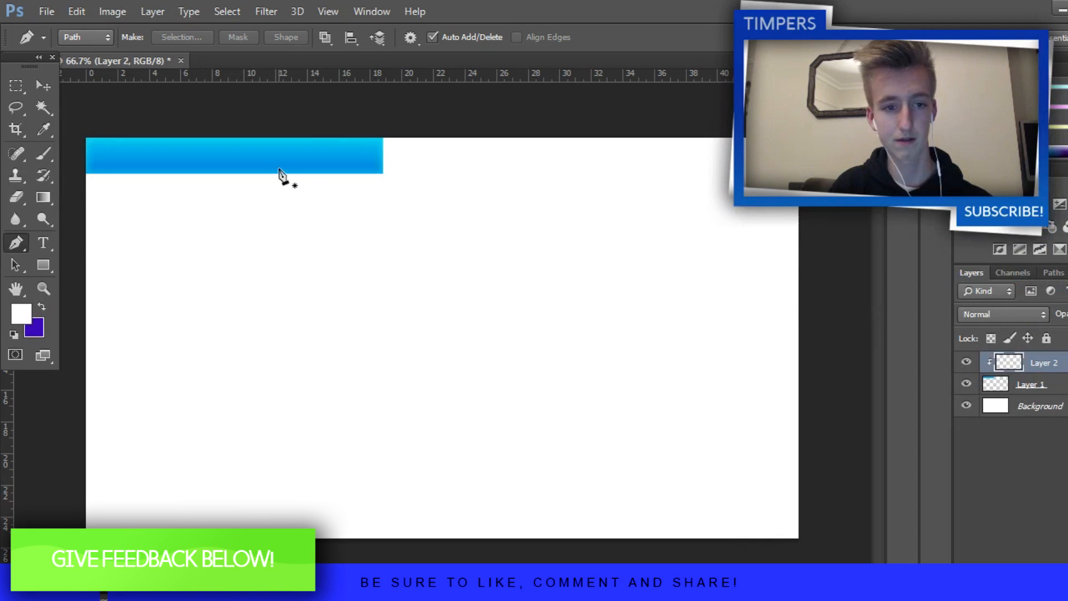
# Step: Paint soft white highlights along the bar's lower-right and upper-left edges with a 240 px brush on Layer 2
pyautogui.click(43, 153)
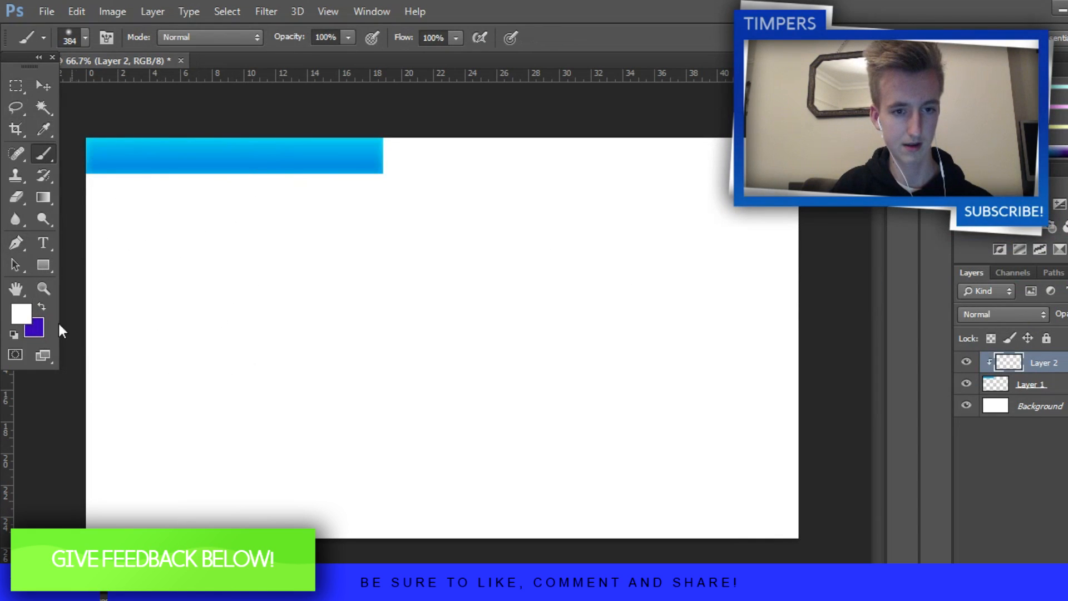
pyautogui.click(23, 315)
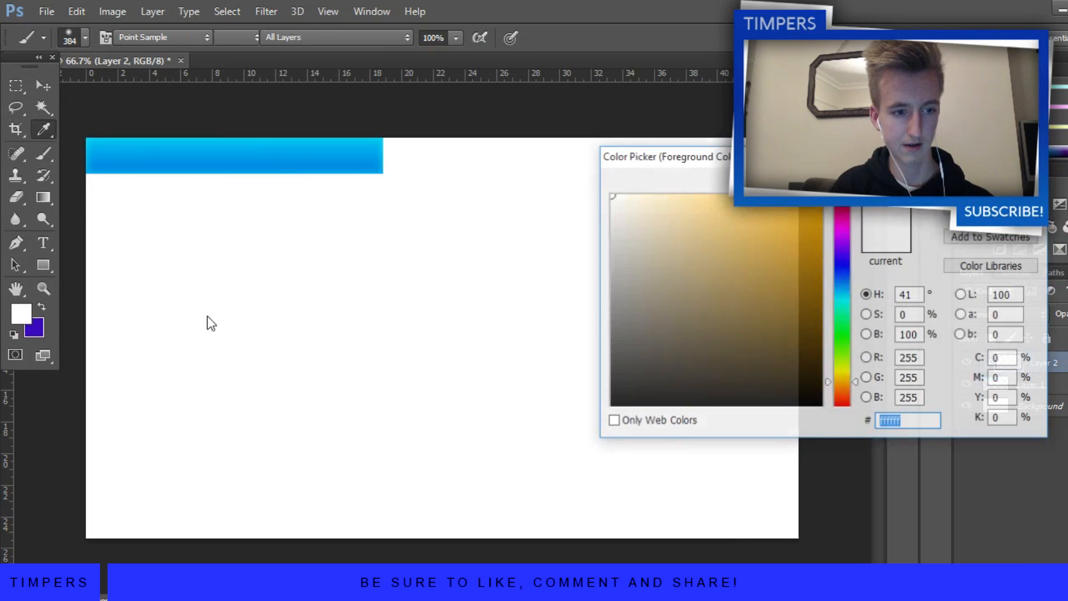
pyautogui.press('Return')
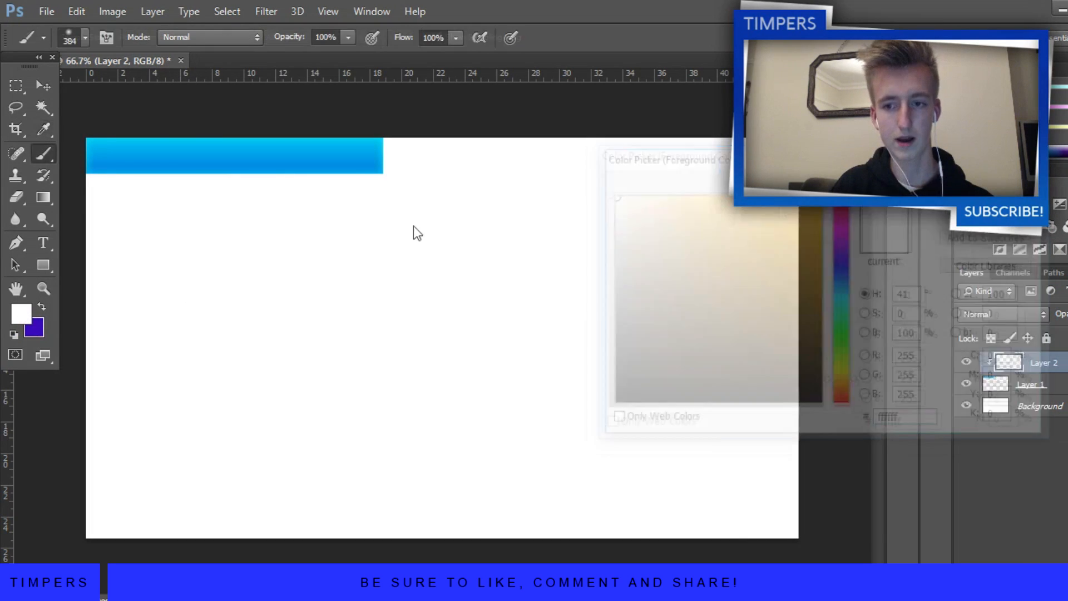
pyautogui.moveTo(345, 270); pyautogui.dragTo(320, 257)
pyautogui.moveTo(376, 230); pyautogui.dragTo(306, 237)
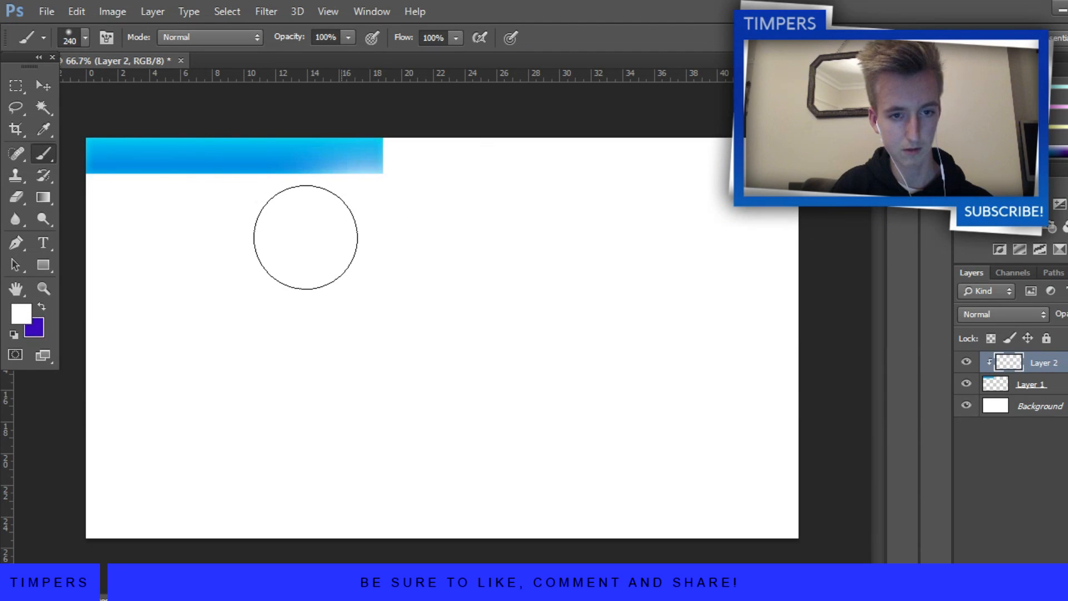
pyautogui.moveTo(96, 100)
pyautogui.mouseDown()
pyautogui.moveTo(213, 84)
pyautogui.moveTo(108, 155)
pyautogui.mouseUp()
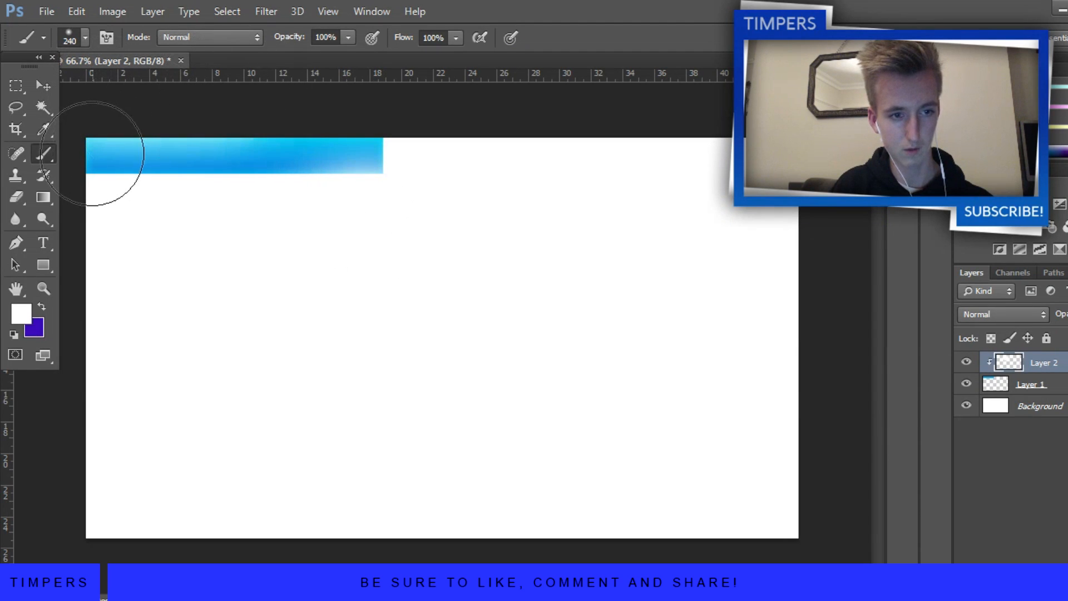
# Step: Set the white highlight layer's blend mode to Overlay and adjust its opacity
pyautogui.click(1006, 316)
pyautogui.click(995, 211)
pyautogui.click(1067, 315)
pyautogui.moveTo(1066, 334); pyautogui.dragTo(1063, 337)
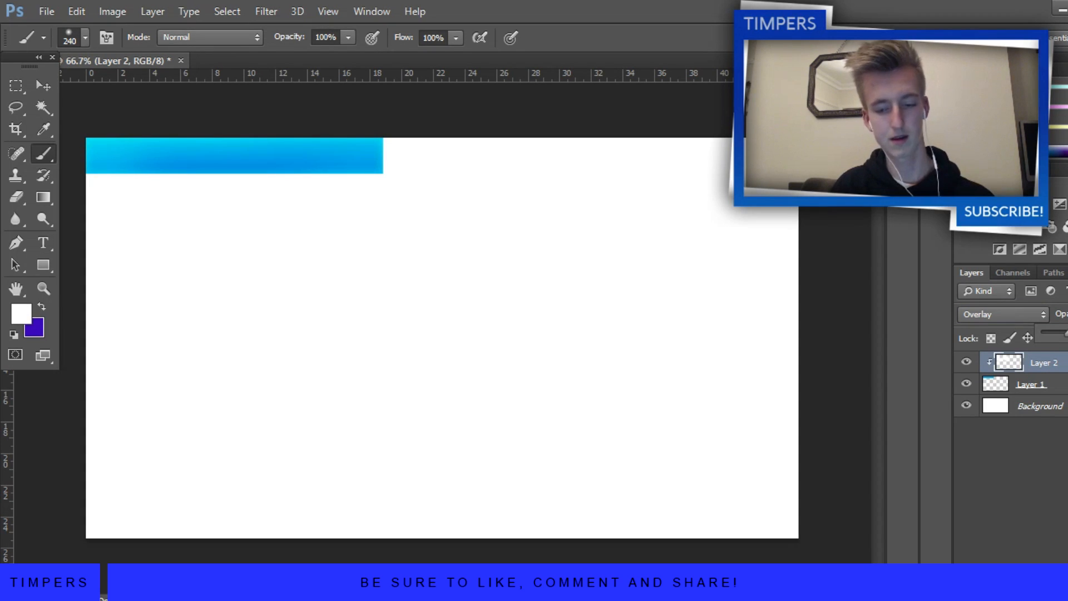
# Step: Add a new layer above Layer 2 and clip it to the bar with a clipping mask
pyautogui.click(1067, 595)
pyautogui.rightClick(1028, 362)
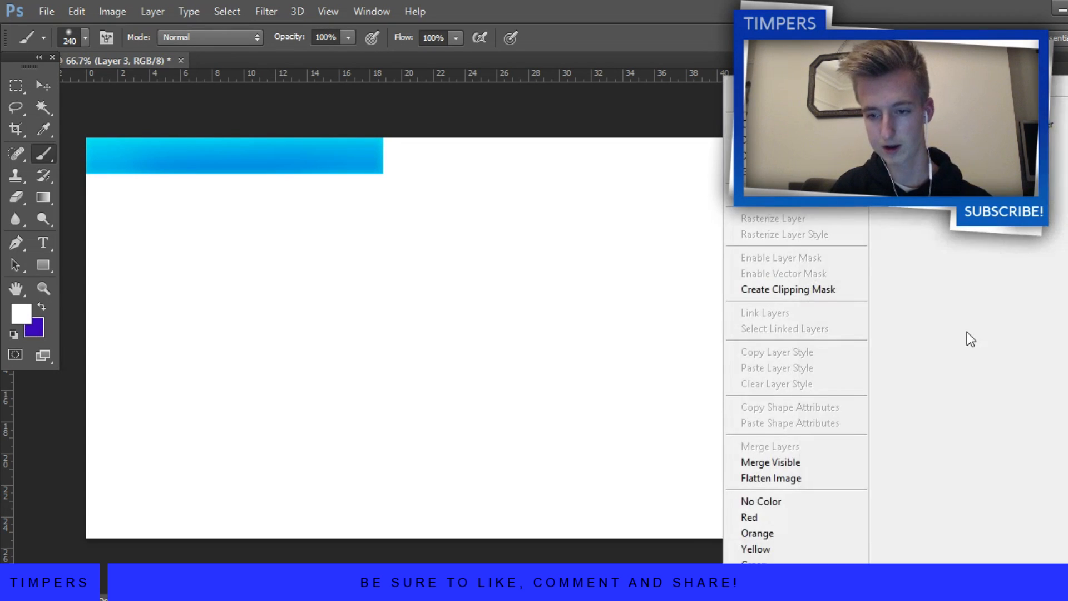
pyautogui.click(793, 288)
# Step: Set the foreground colour to a fully saturated, bright blue with a hue of 229°
pyautogui.click(21, 313)
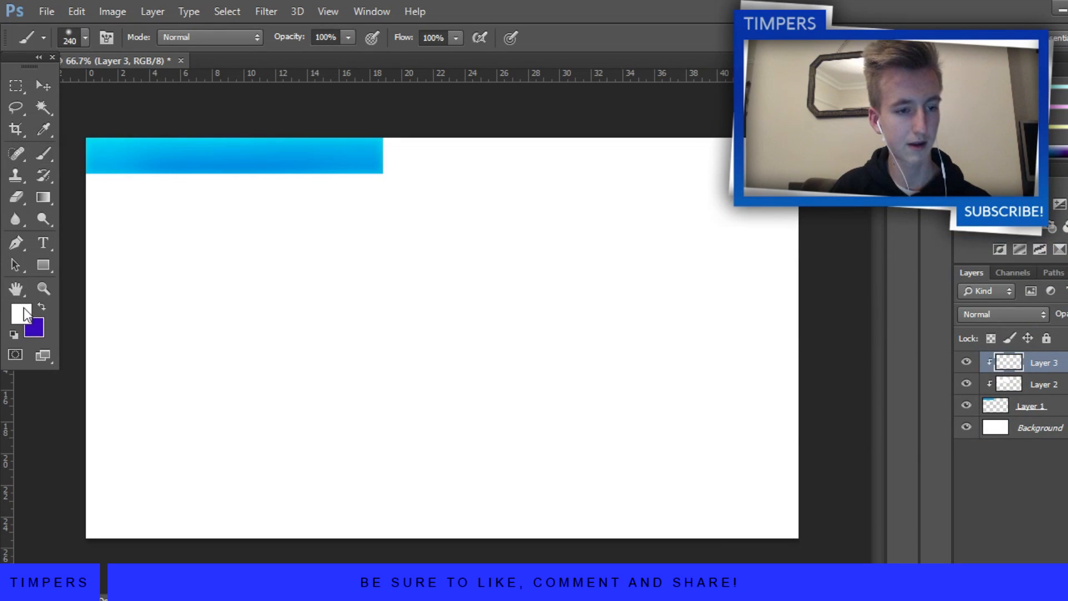
pyautogui.click(842, 283)
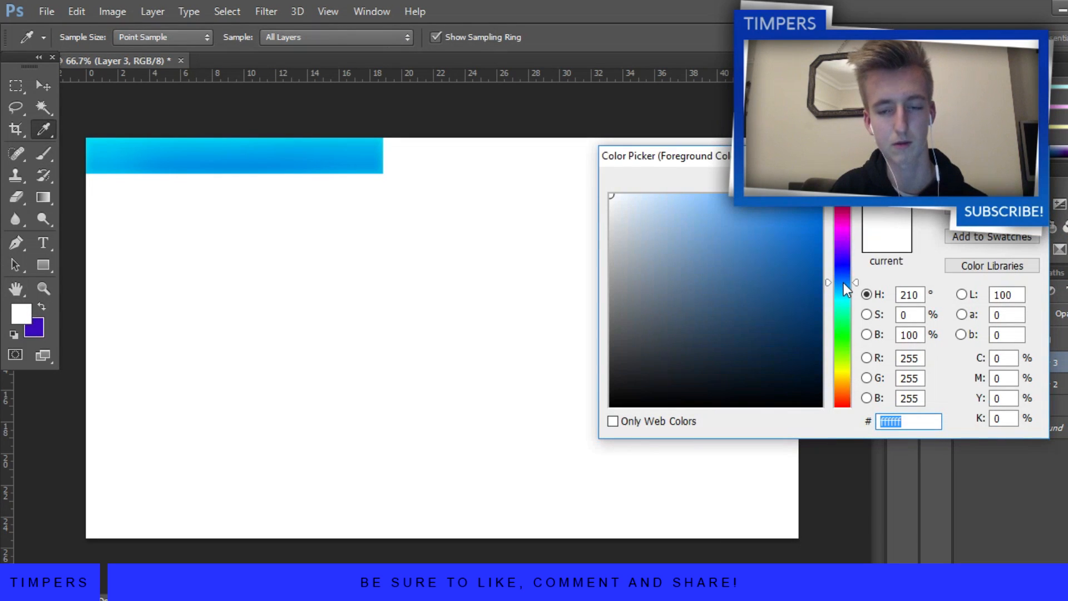
pyautogui.moveTo(843, 283); pyautogui.dragTo(846, 271)
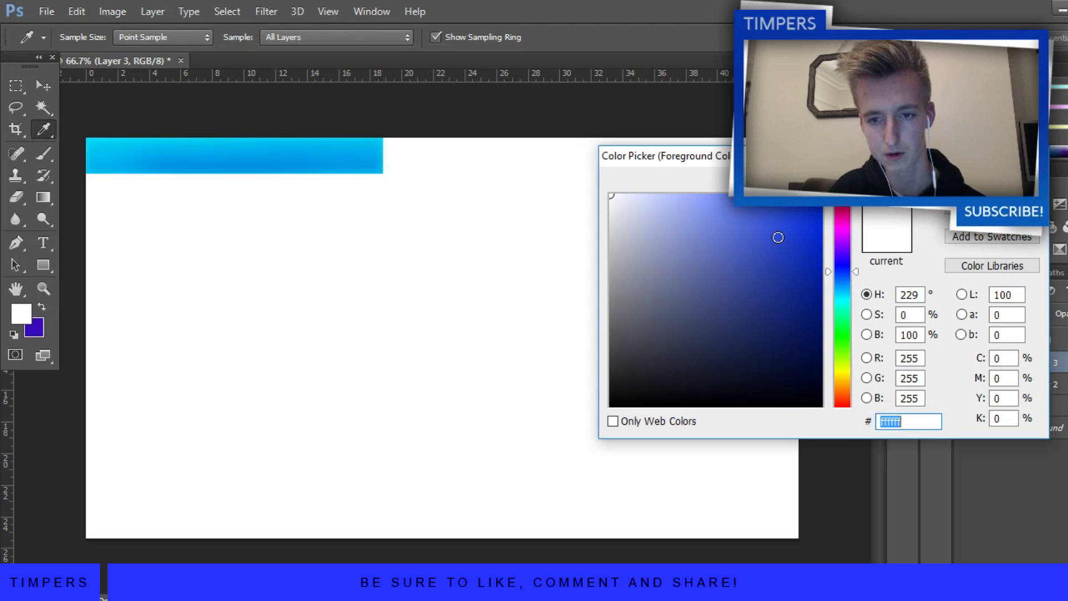
pyautogui.moveTo(777, 237); pyautogui.dragTo(824, 192)
pyautogui.click(991, 184)
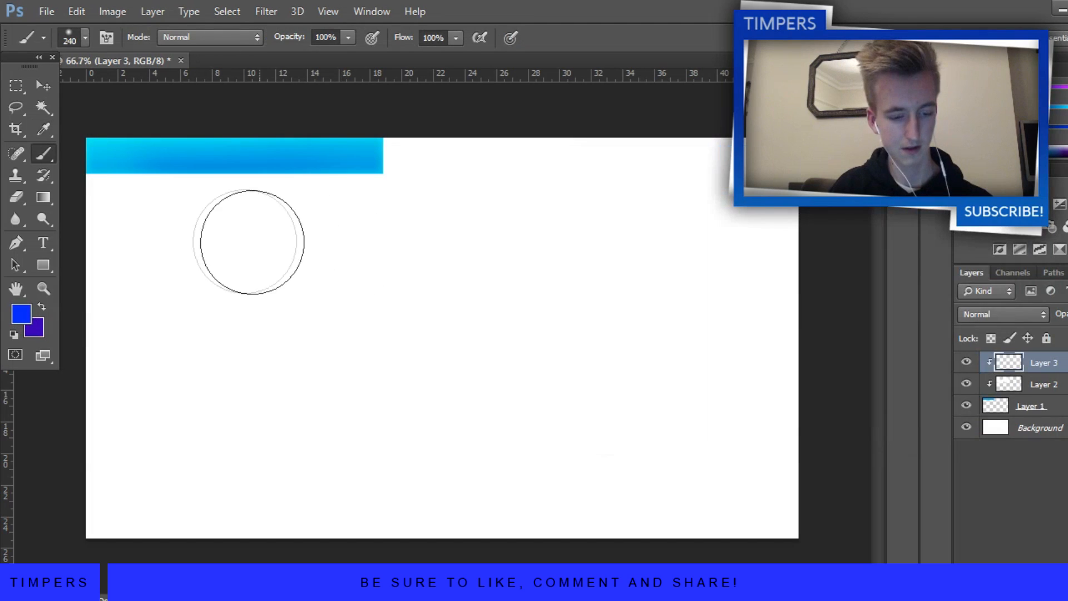
# Step: Paint soft blue patches on the bar's lower-left and upper-right edges with a 201 px brush on Layer 3
pyautogui.keyDown('alt'); pyautogui.rightClick(229, 236); pyautogui.keyUp('alt')
pyautogui.moveTo(230, 236); pyautogui.dragTo(216, 228)
pyautogui.click(143, 205)
pyautogui.click(193, 194)
pyautogui.click(310, 121)
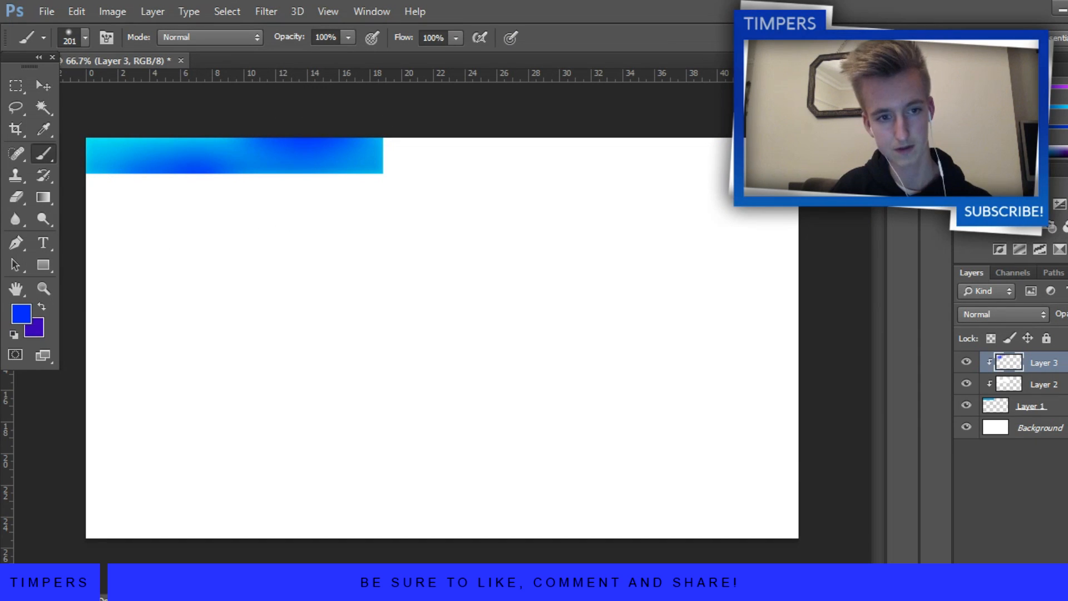
# Step: Cycle through the blend modes for the blue paint on Layer 3 and set it to Soft Light
pyautogui.click(1003, 314)
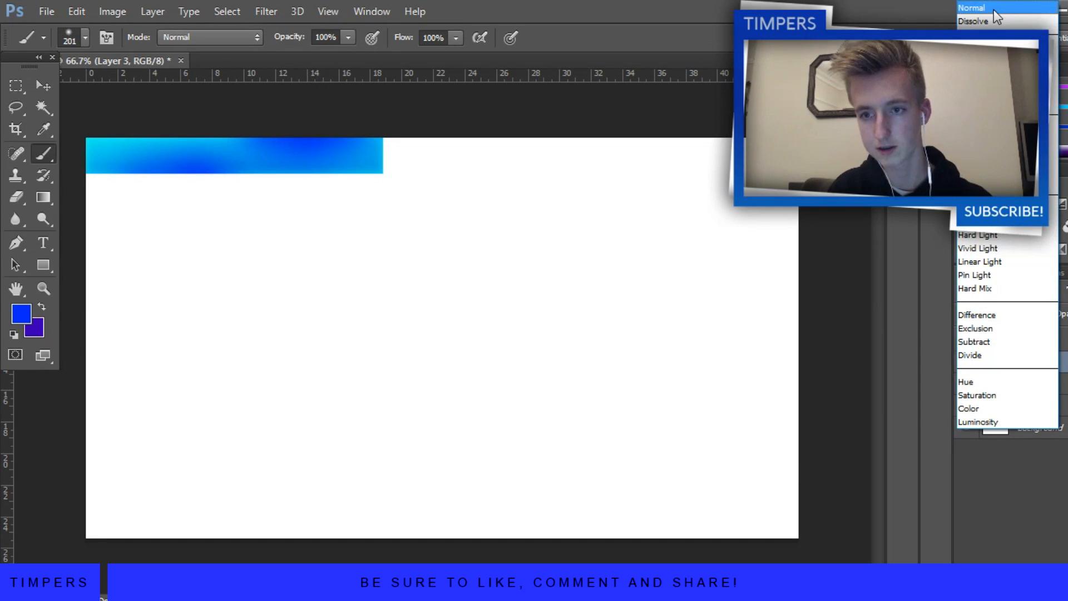
pyautogui.click(1009, 8)
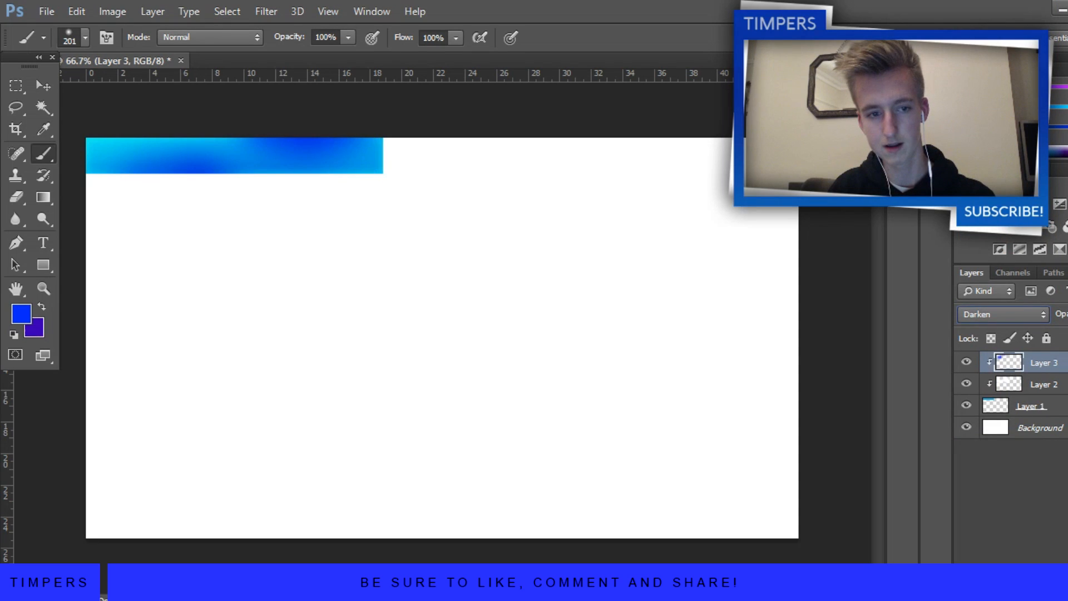
pyautogui.press('Down')
pyautogui.press('Down')
pyautogui.press('Down')
pyautogui.press('Down')
pyautogui.press('Down')
pyautogui.press('Down')
pyautogui.press('Down')
pyautogui.press('Down')
pyautogui.press('Down')
pyautogui.press('Down')
pyautogui.press('Down')
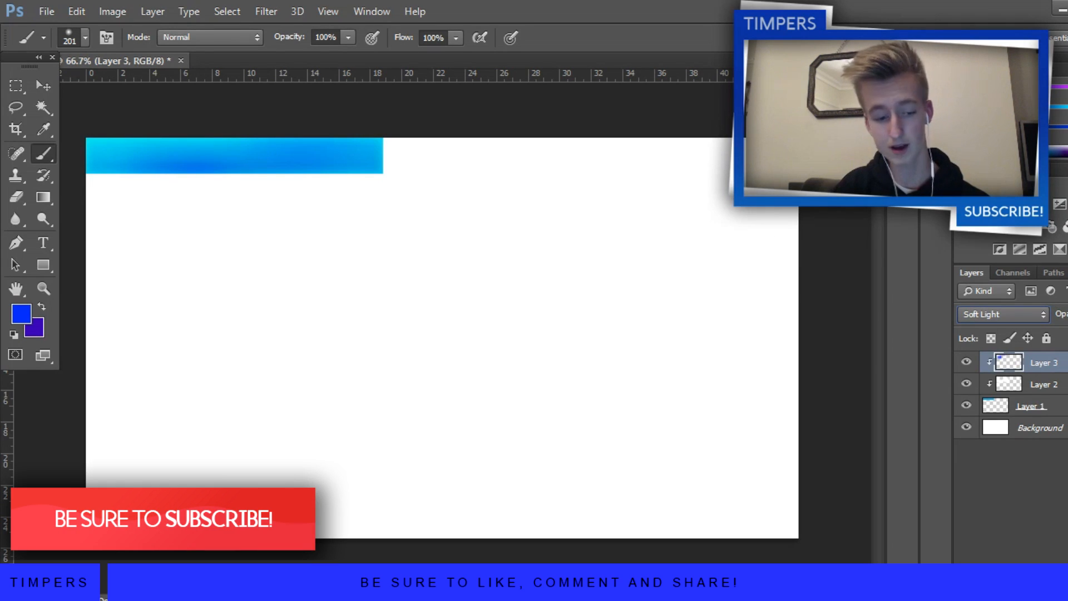
# Step: Group and merge Layers 1 to 3 into one layer, and toggle its visibility to check the bar
pyautogui.keyDown('shift'); pyautogui.click(1057, 410); pyautogui.keyUp('shift')
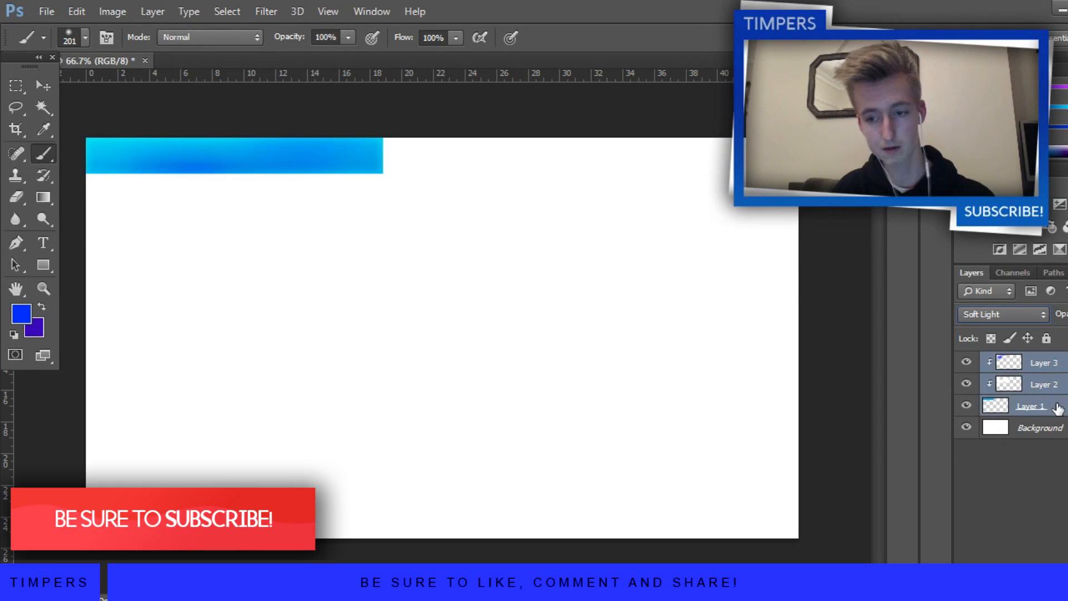
pyautogui.hotkey('ctrl', 'g')
pyautogui.click(966, 362)
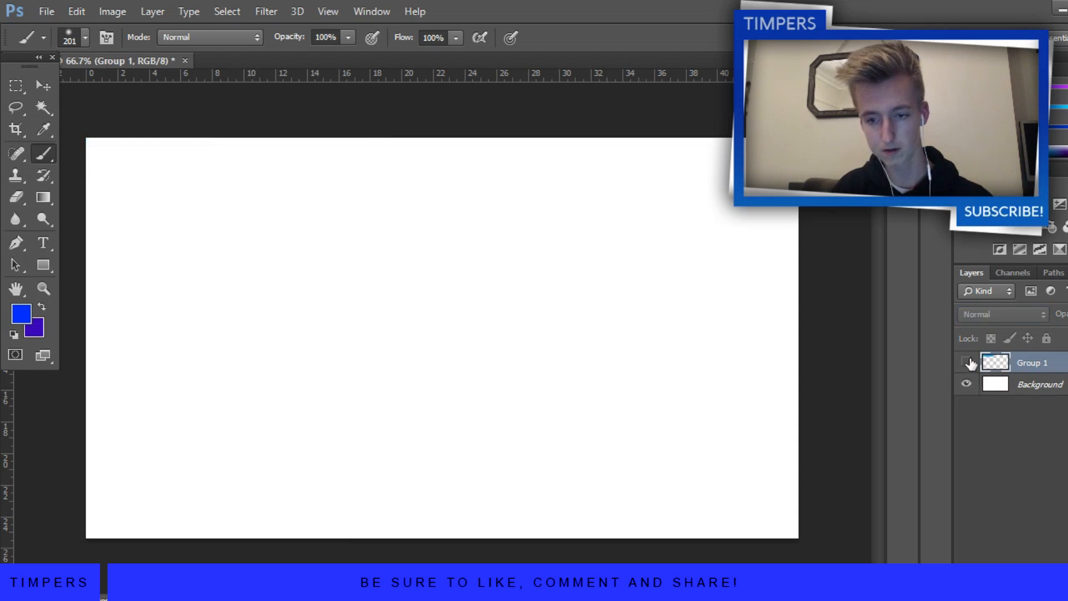
pyautogui.click(966, 362)
# Step: Add a new layer above Group 1 and clip it to the merged bar
pyautogui.hotkey('ctrl', 'alt', 'shift', 'n')
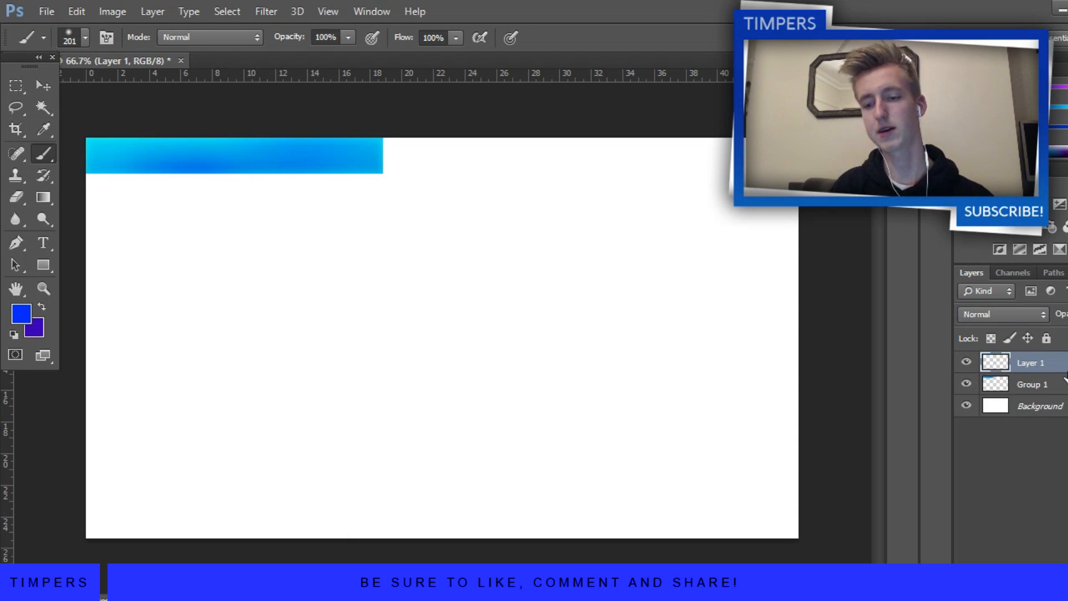
pyautogui.rightClick(1065, 364)
pyautogui.click(821, 293)
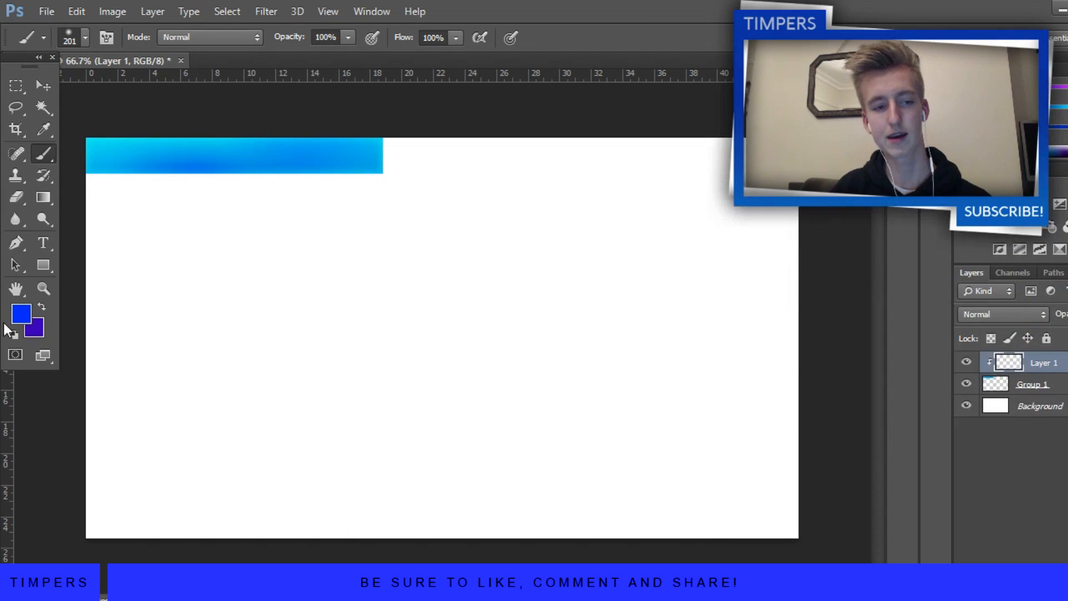
# Step: Draw a closed, slanted four-point path with the Pen tool over the lower-right part of the bar
pyautogui.click(10, 245)
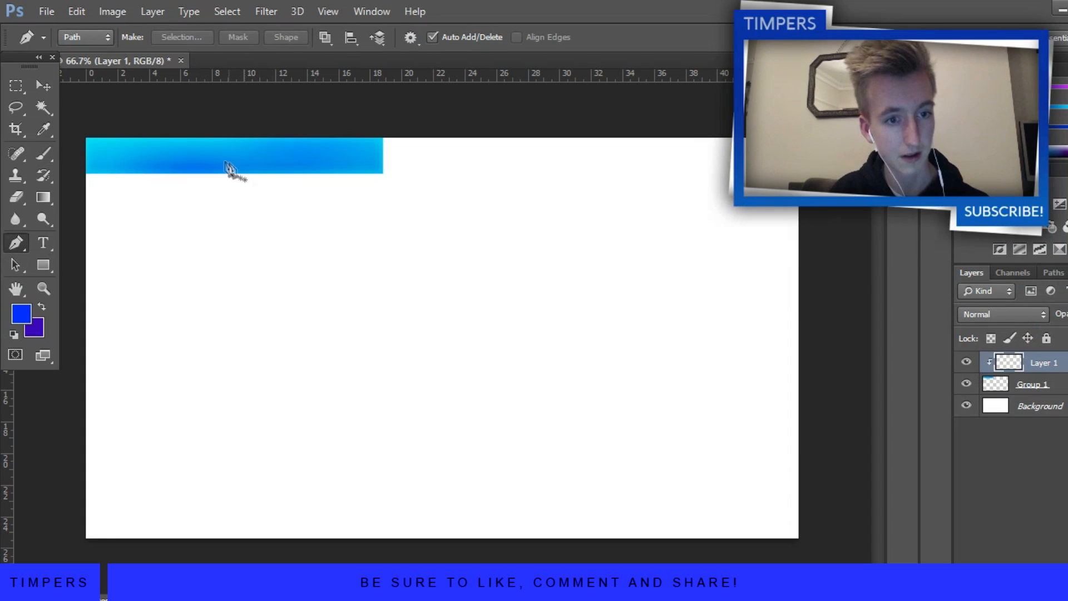
pyautogui.click(222, 189)
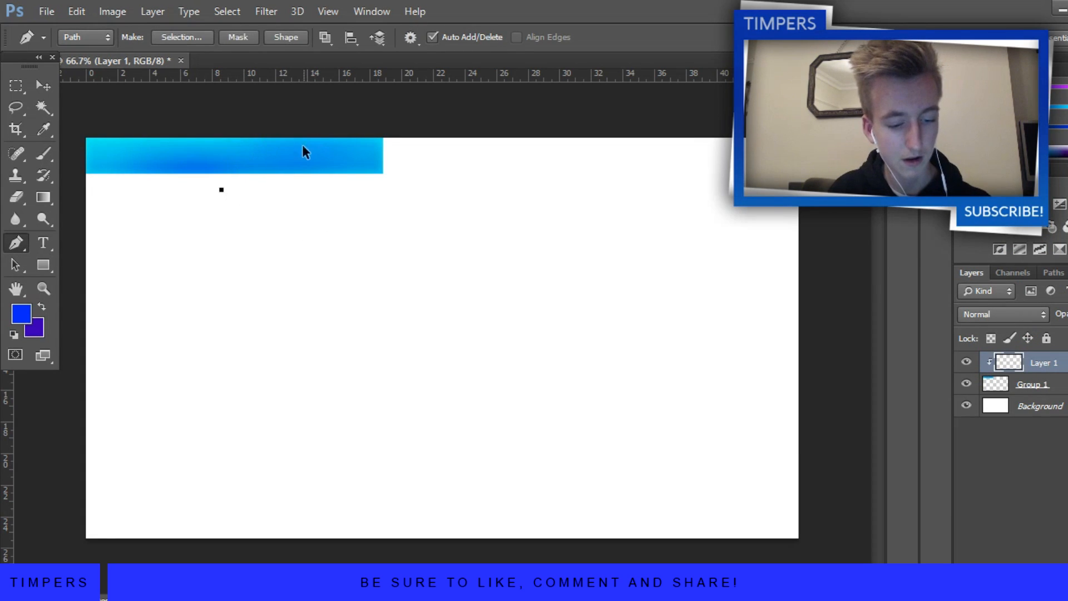
pyautogui.hotkey('ctrl', 'z')
pyautogui.click(175, 178)
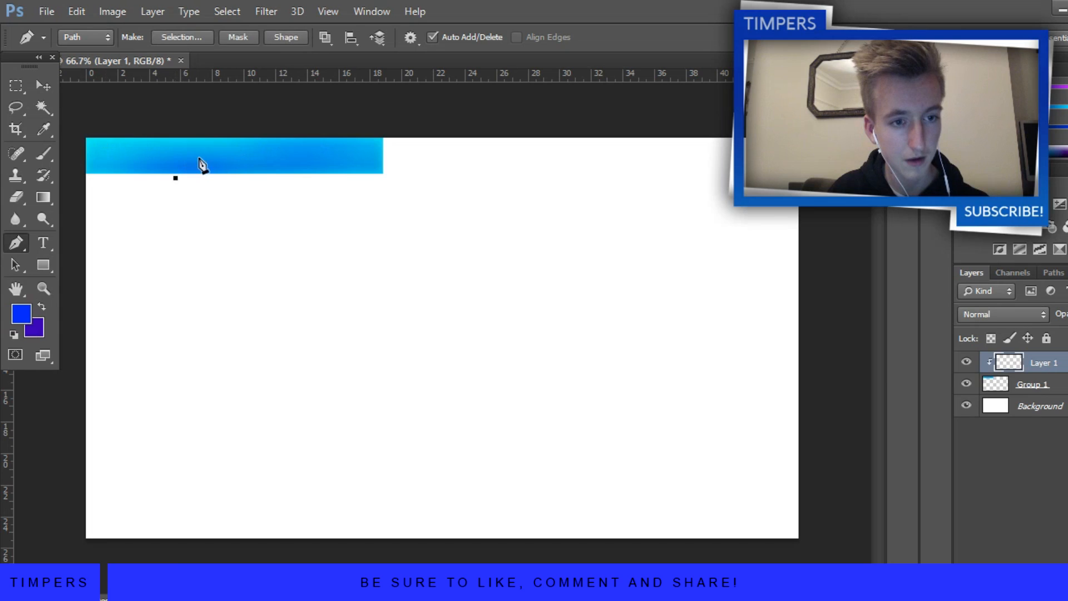
pyautogui.click(204, 153)
pyautogui.click(410, 153)
pyautogui.click(388, 177)
pyautogui.click(175, 178)
# Step: Fill the slanted path with White at 100% opacity in Normal mode and dismiss the path
pyautogui.rightClick(200, 146)
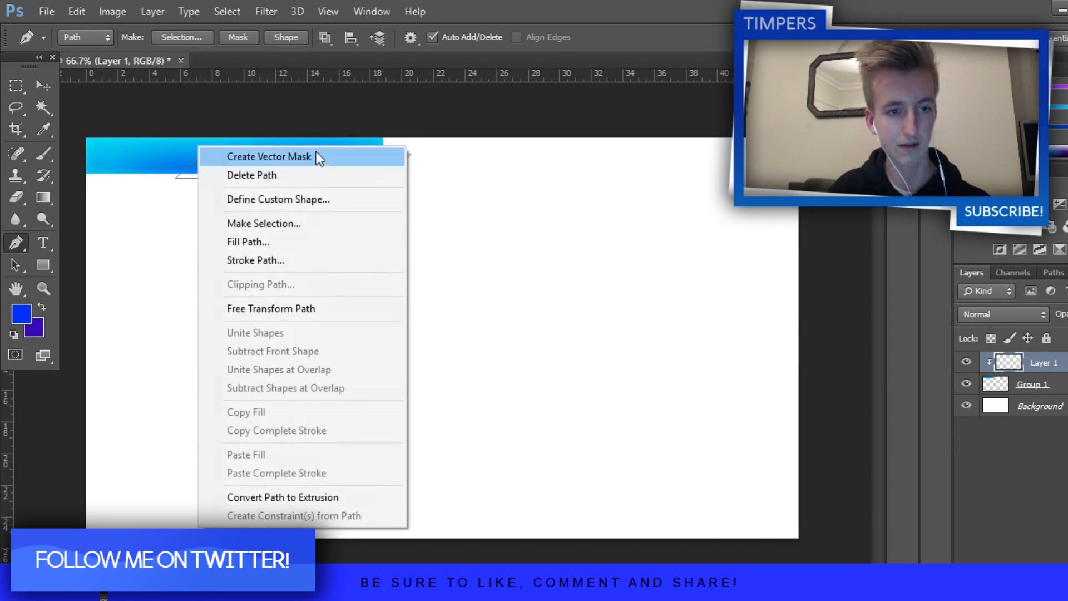
pyautogui.click(262, 242)
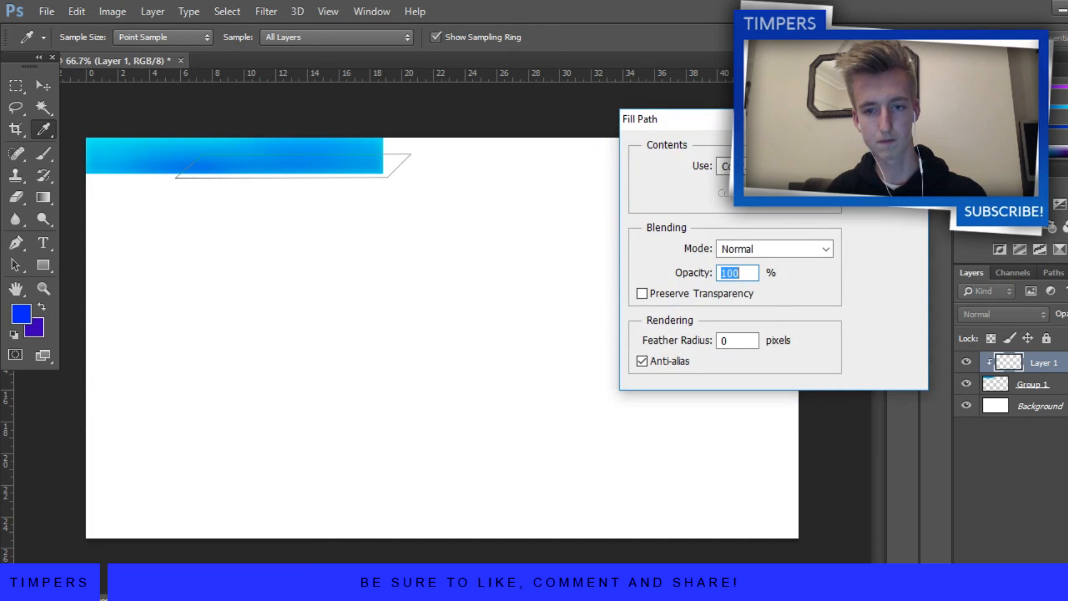
pyautogui.click(779, 166)
pyautogui.click(776, 318)
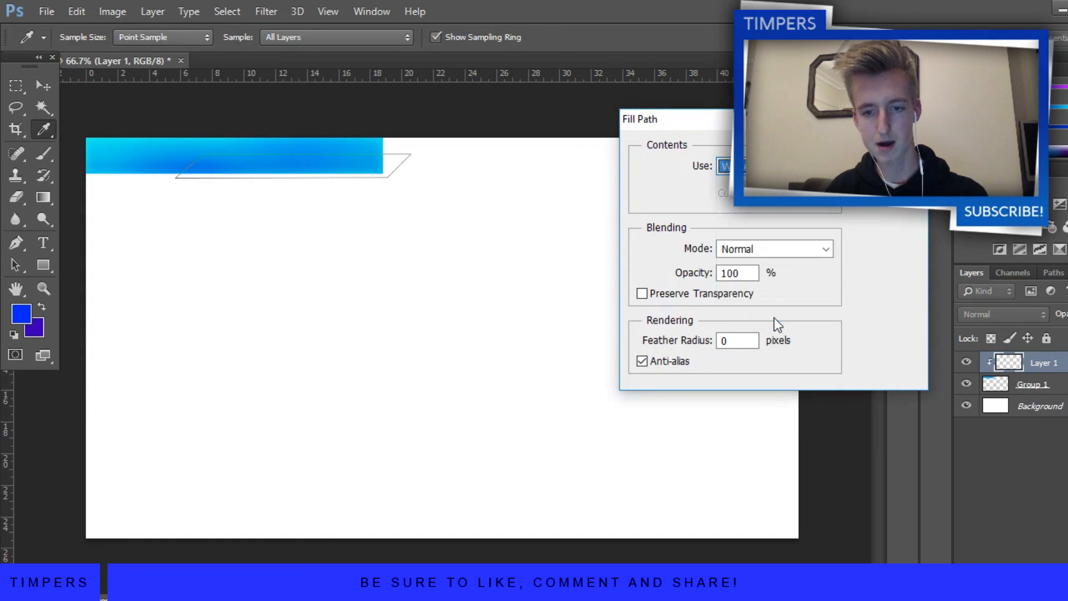
pyautogui.press('Return')
pyautogui.press('Return')
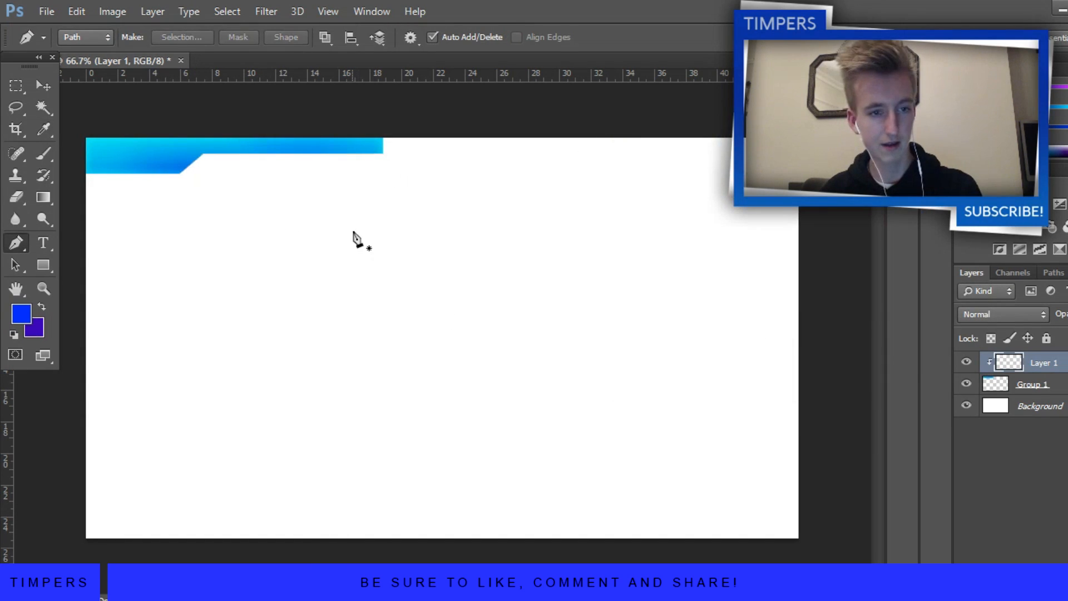
# Step: Set the slanted white shape's layer to Overlay and lower its opacity to a subtle highlight
pyautogui.click(1003, 314)
pyautogui.click(1017, 289)
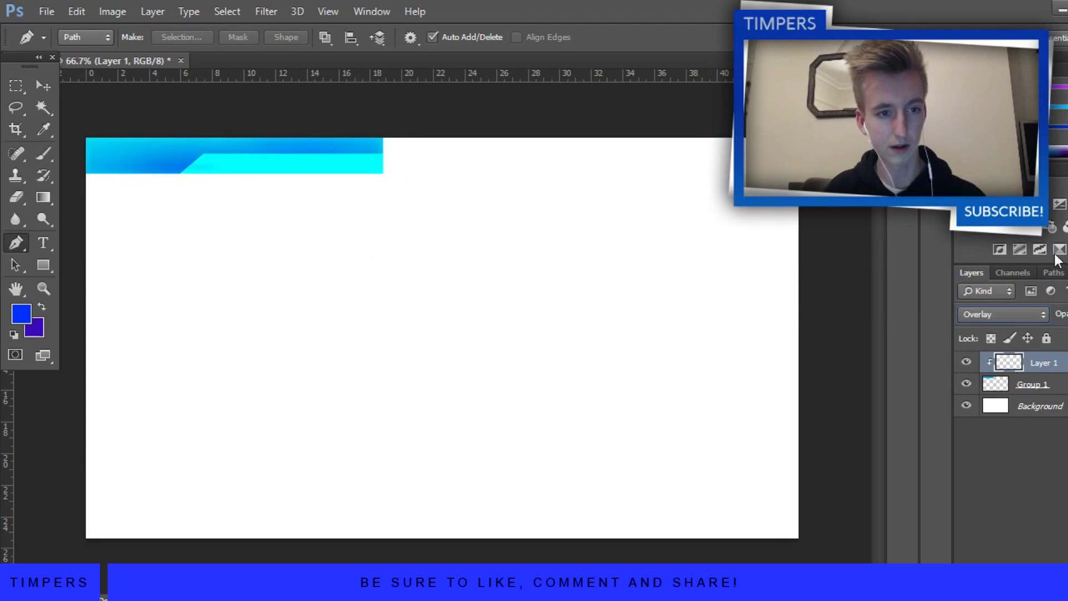
pyautogui.click(1067, 314)
pyautogui.moveTo(1062, 338); pyautogui.dragTo(1061, 338)
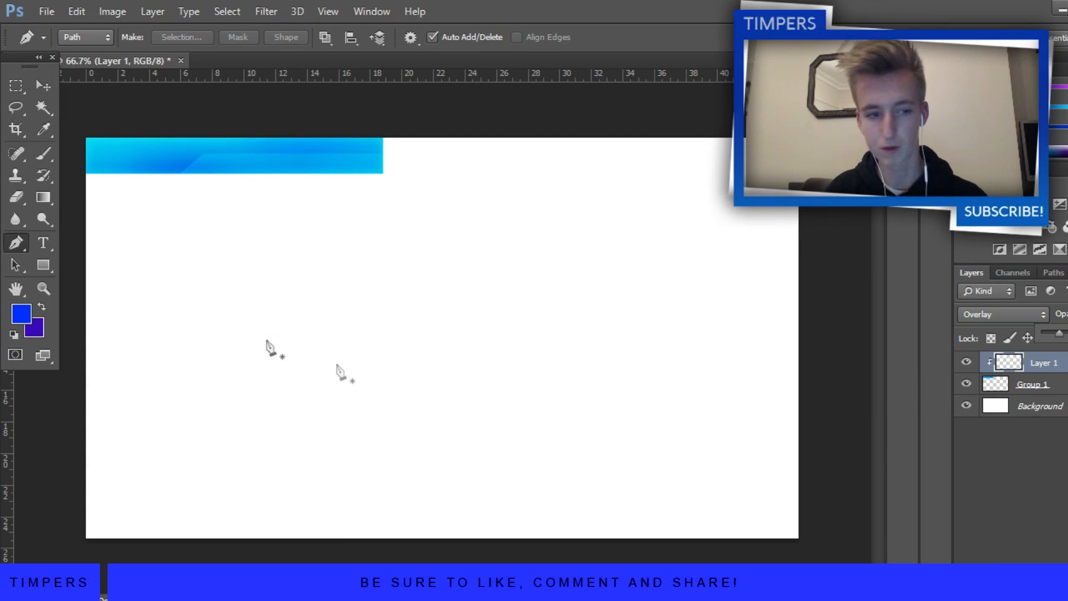
# Step: Draw a second closed four-point path over the upper-left part of the bar, extending past the canvas edges
pyautogui.click(78, 126)
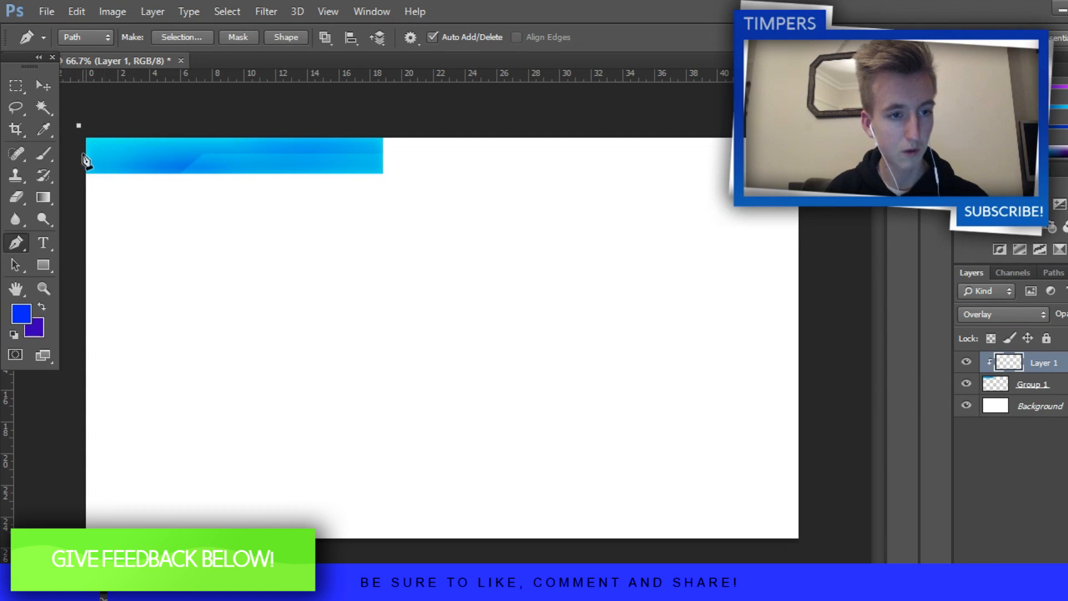
pyautogui.click(78, 156)
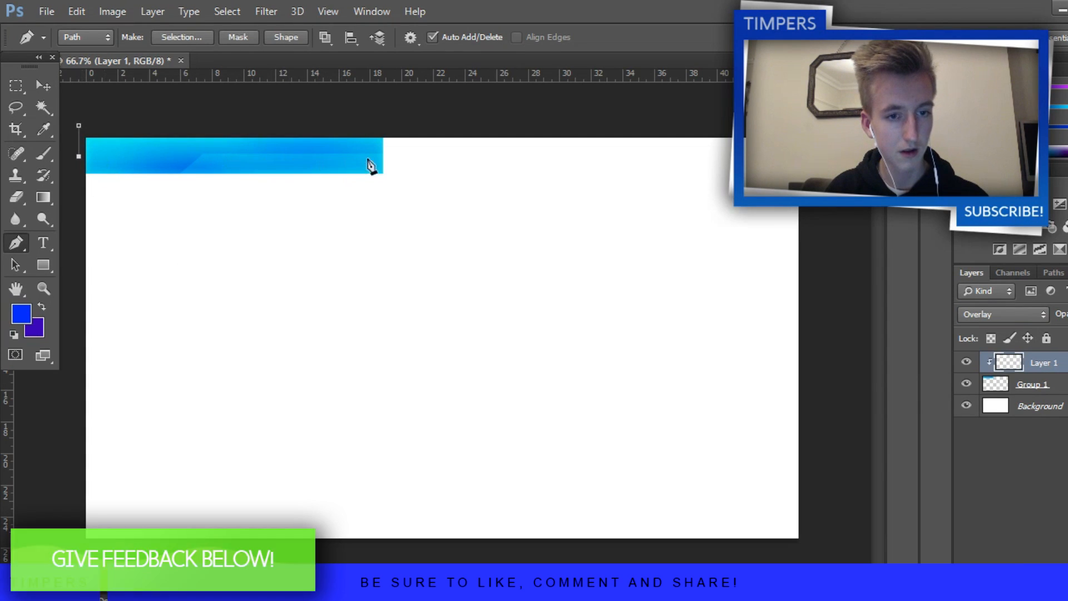
pyautogui.click(228, 162)
pyautogui.click(232, 122)
pyautogui.click(79, 126)
pyautogui.rightClick(131, 158)
pyautogui.click(193, 281)
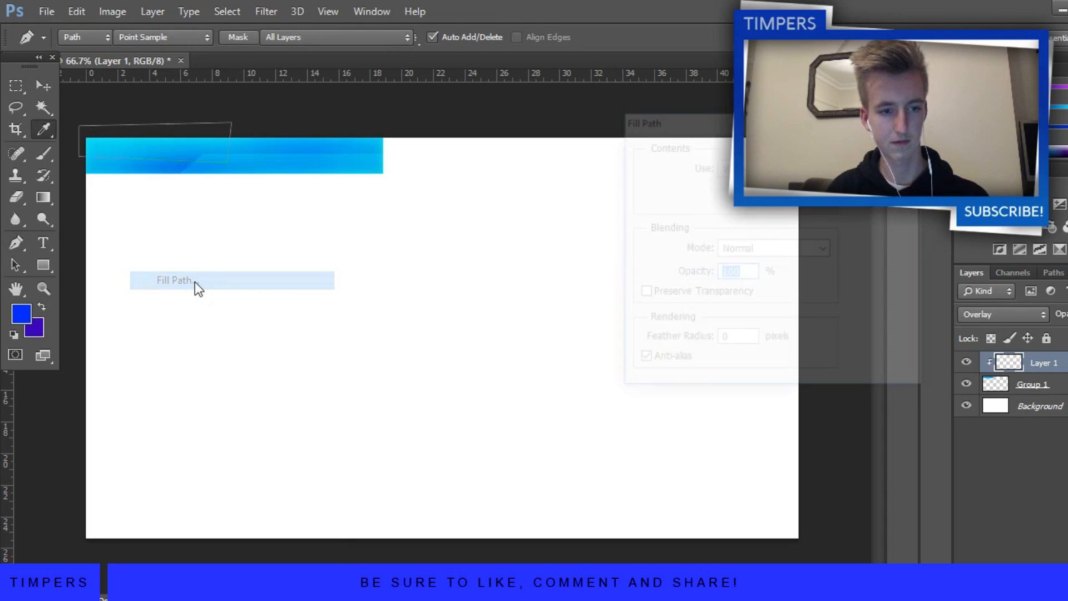
pyautogui.press('Return')
pyautogui.press('Return')
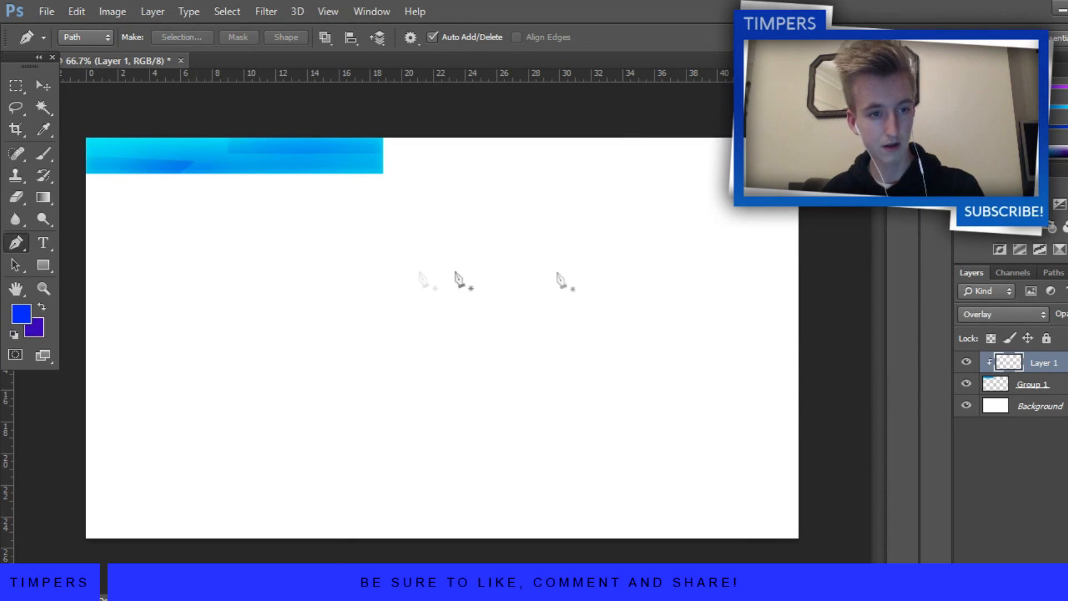
pyautogui.hotkey('ctrl', 'alt', 'z')
pyautogui.hotkey('ctrl', 'alt', 'z')
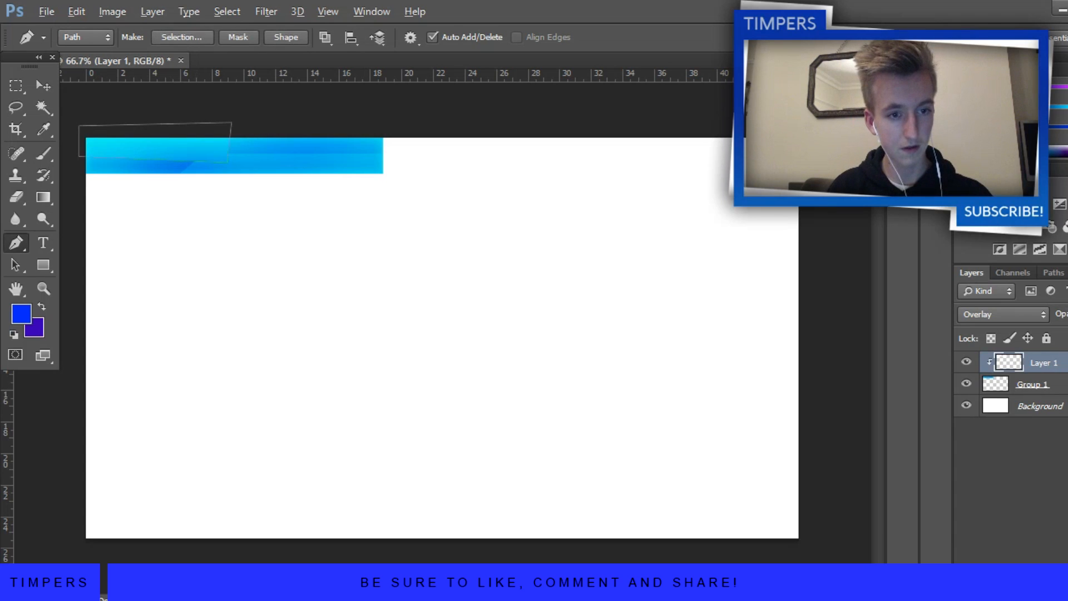
# Step: Add a separate layer for the upper-left shape above Layer 1 and clip it to the bar
pyautogui.hotkey('ctrl', 'shift', 'alt', 'n')
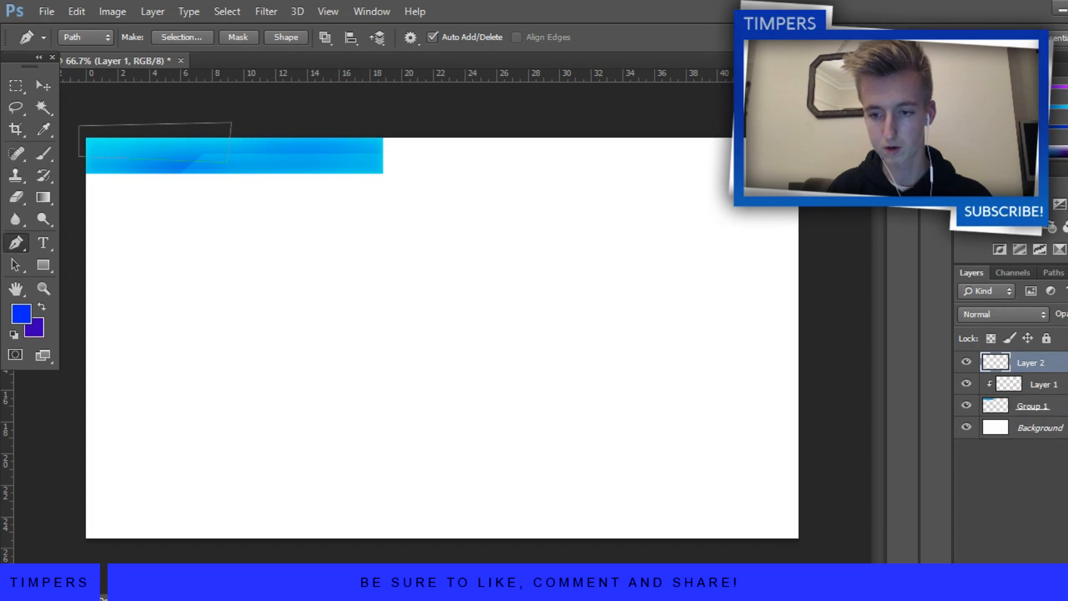
pyautogui.rightClick(1058, 363)
pyautogui.click(812, 289)
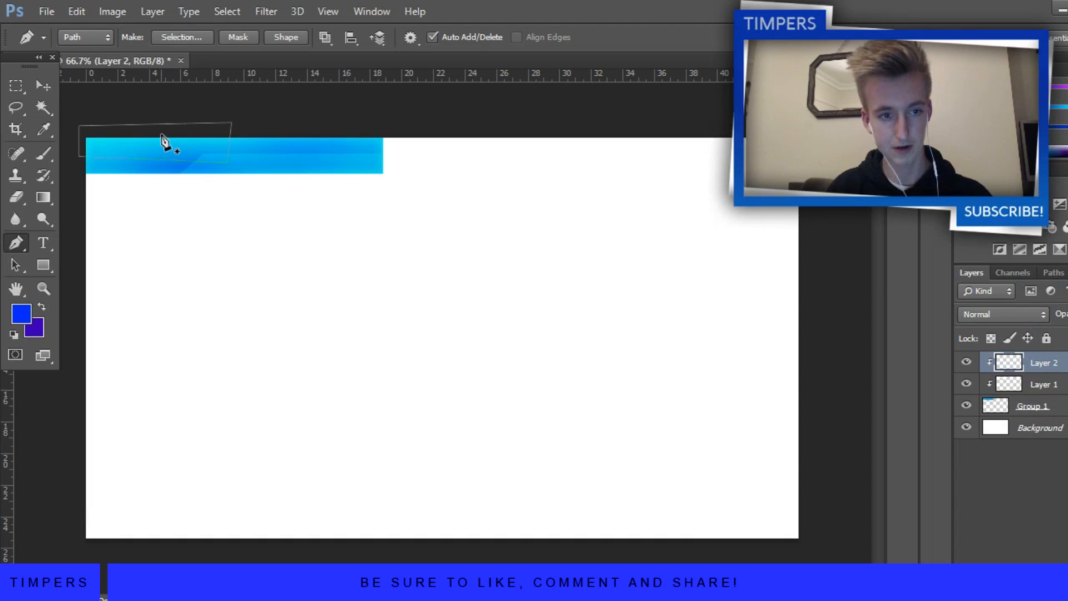
# Step: Fill the upper-left path with White at 100% opacity on Layer 2 and dismiss the path
pyautogui.rightClick(190, 146)
pyautogui.click(269, 241)
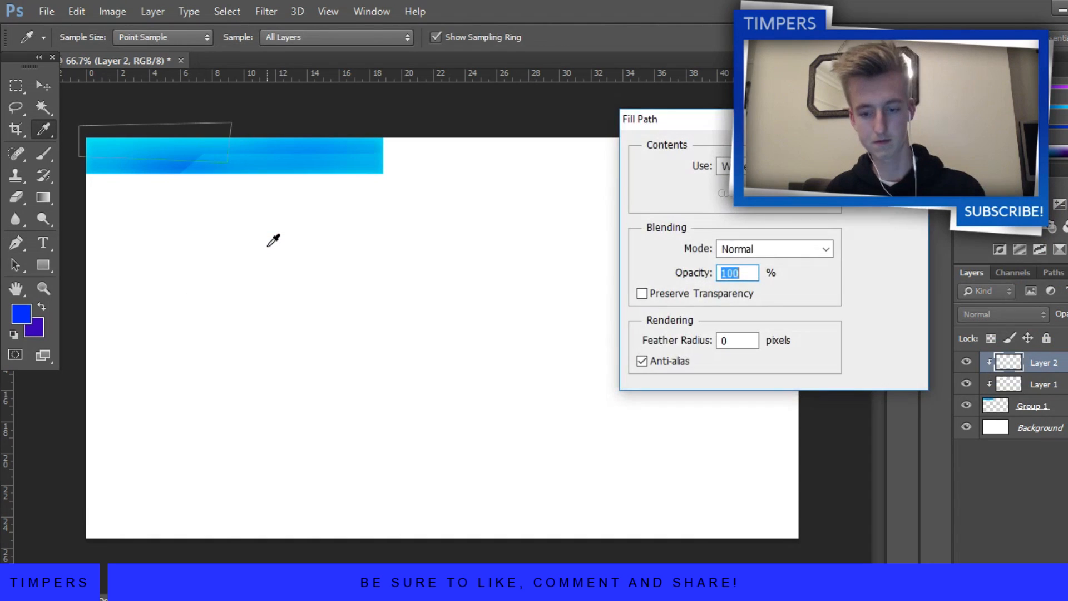
pyautogui.press('Return')
pyautogui.press('Return')
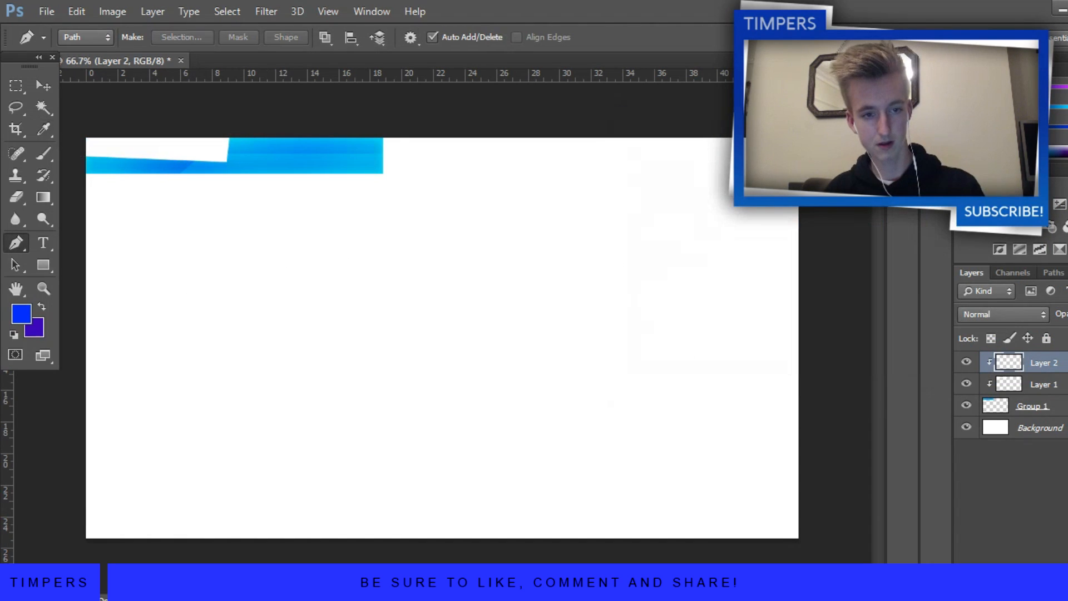
# Step: Set the upper-left shape's layer to Overlay and reduce its opacity to a very faint highlight
pyautogui.click(1044, 315)
pyautogui.click(1028, 219)
pyautogui.click(1067, 315)
pyautogui.moveTo(1066, 333); pyautogui.dragTo(1049, 336)
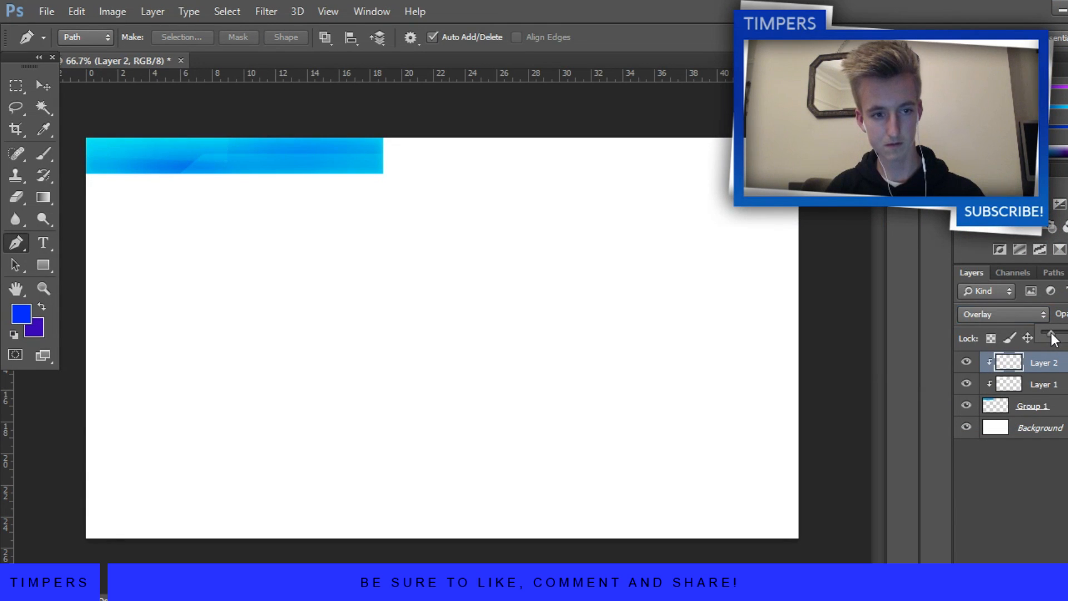
pyautogui.moveTo(1043, 333); pyautogui.dragTo(1041, 333)
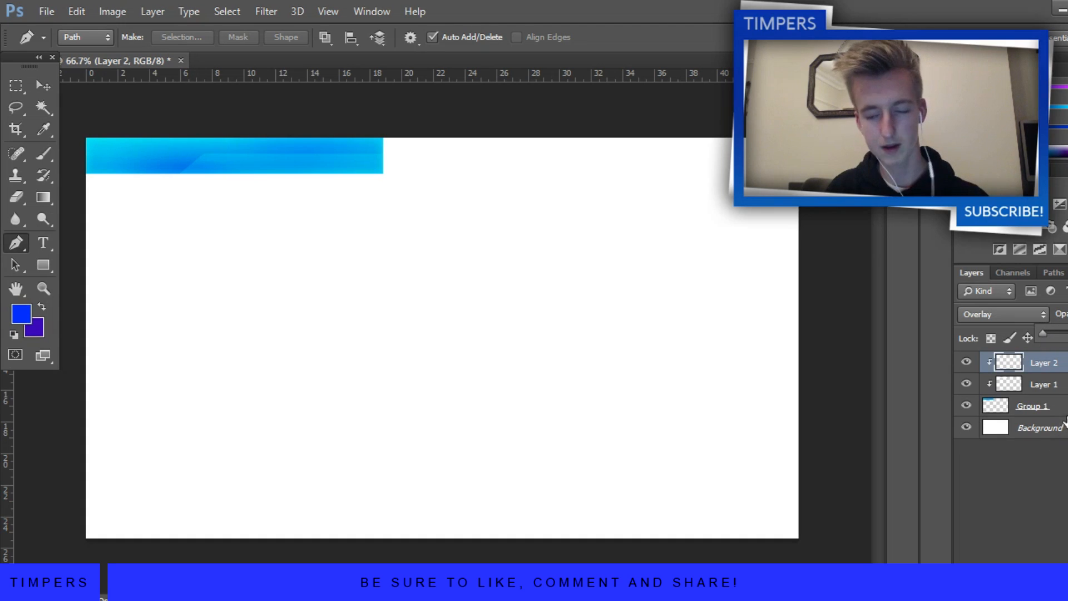
# Step: Group and merge Layer 2, Layer 1 and Group 1 into one layer, and add a new layer above it
pyautogui.keyDown('shift'); pyautogui.click(1045, 405); pyautogui.keyUp('shift')
pyautogui.press('e')
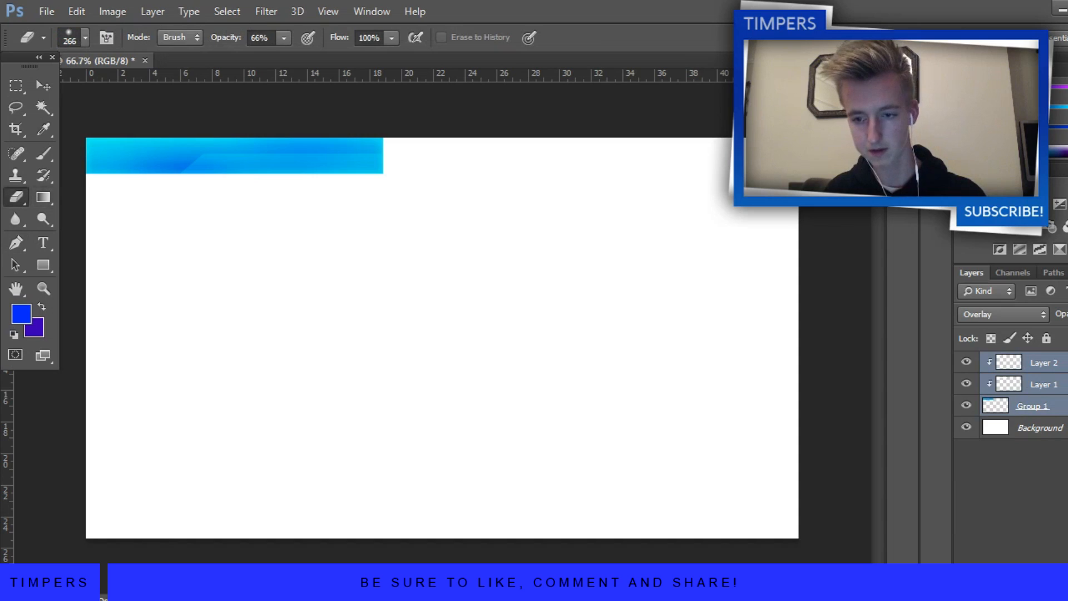
pyautogui.hotkey('ctrl', 'g')
pyautogui.click(1051, 590)
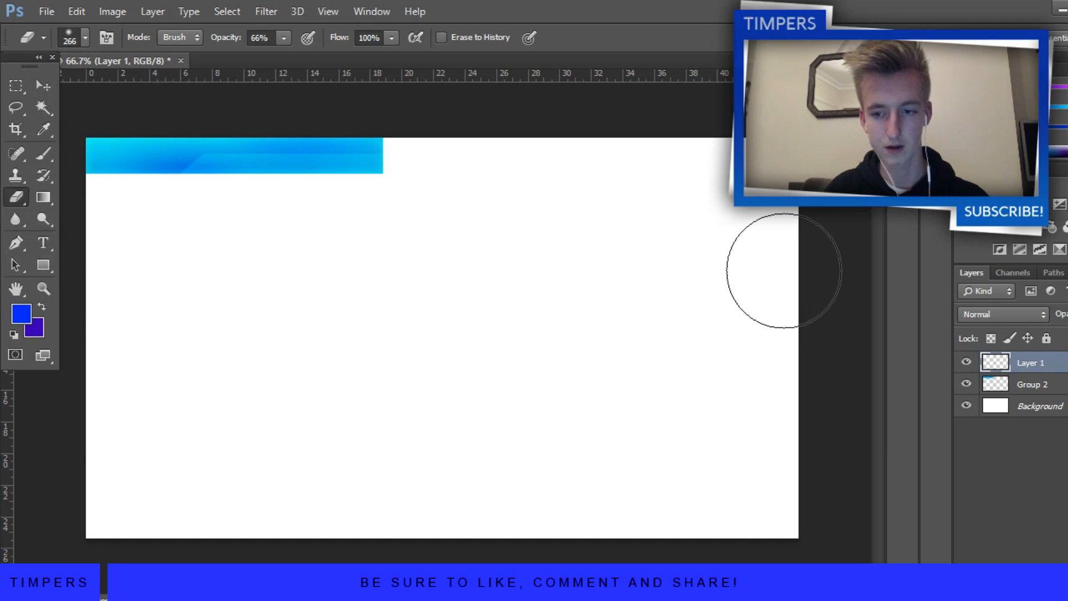
# Step: Clip Layer 1 to the bar and marquee-select a thin full-width strip overlapping the bar's lower edge
pyautogui.rightClick(1028, 362)
pyautogui.click(789, 288)
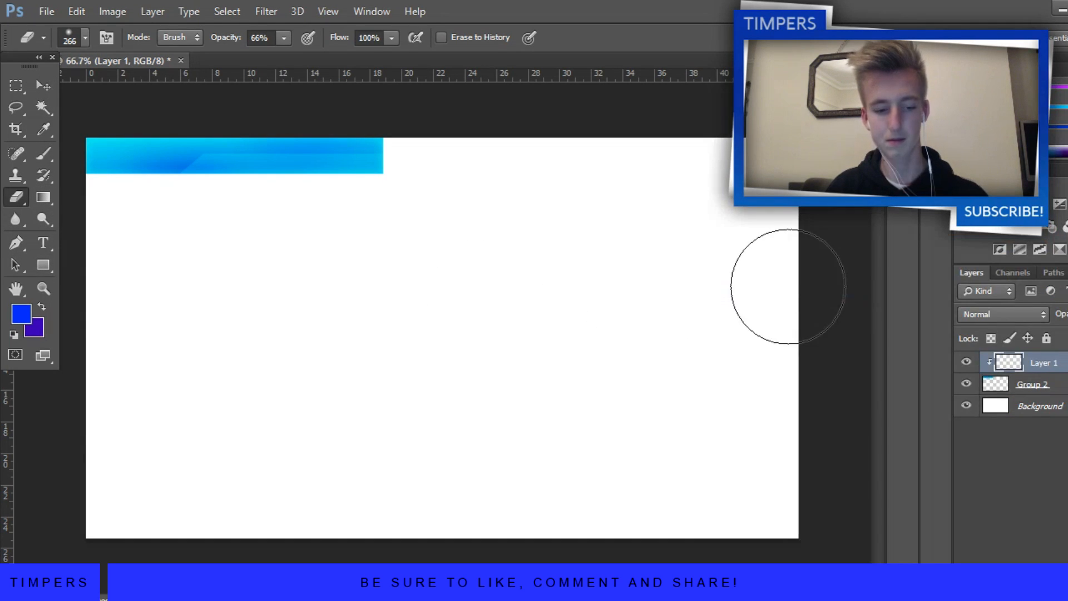
pyautogui.hotkey('ctrl', '+')
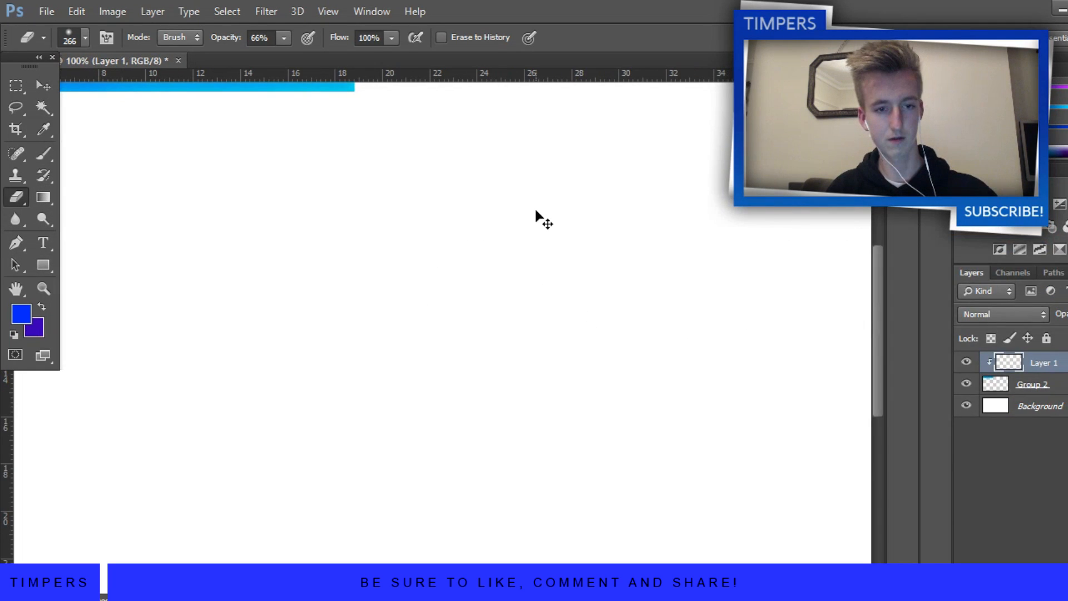
pyautogui.hotkey('ctrl', '+')
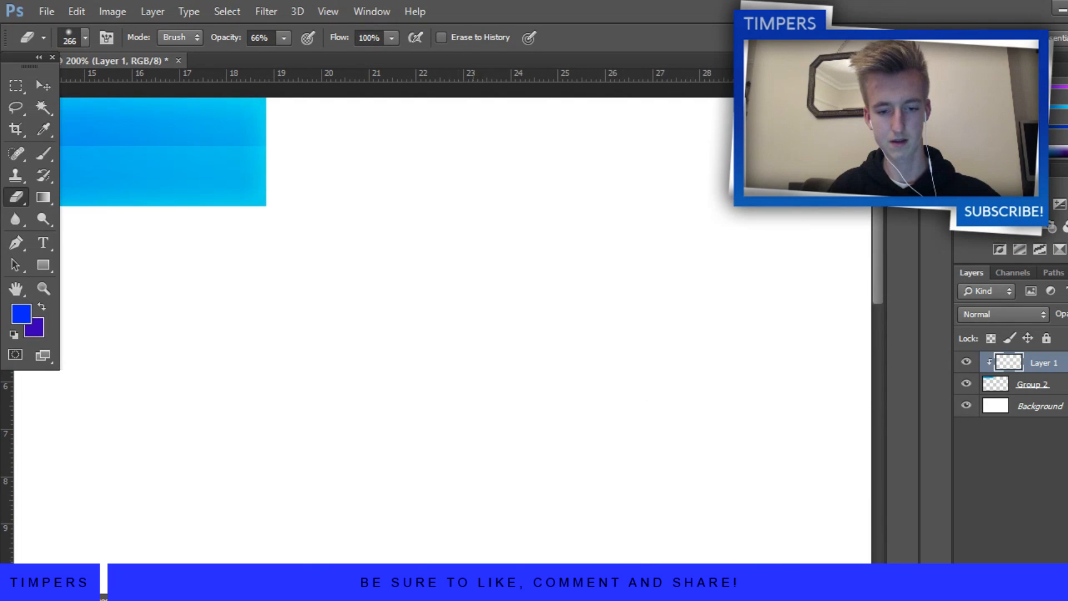
pyautogui.press('v')
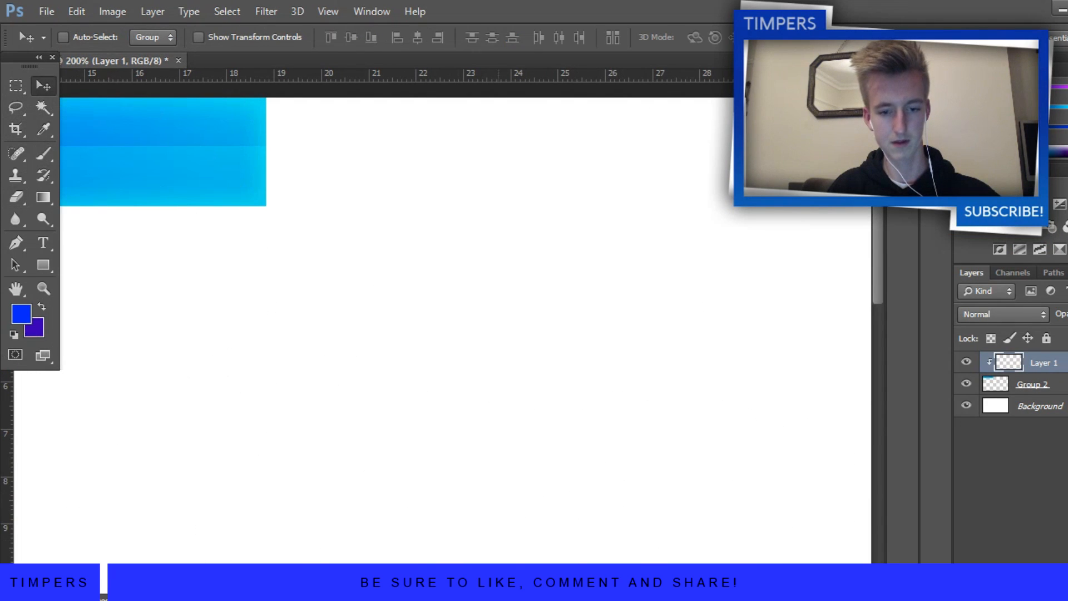
pyautogui.hotkey('ctrl', '-')
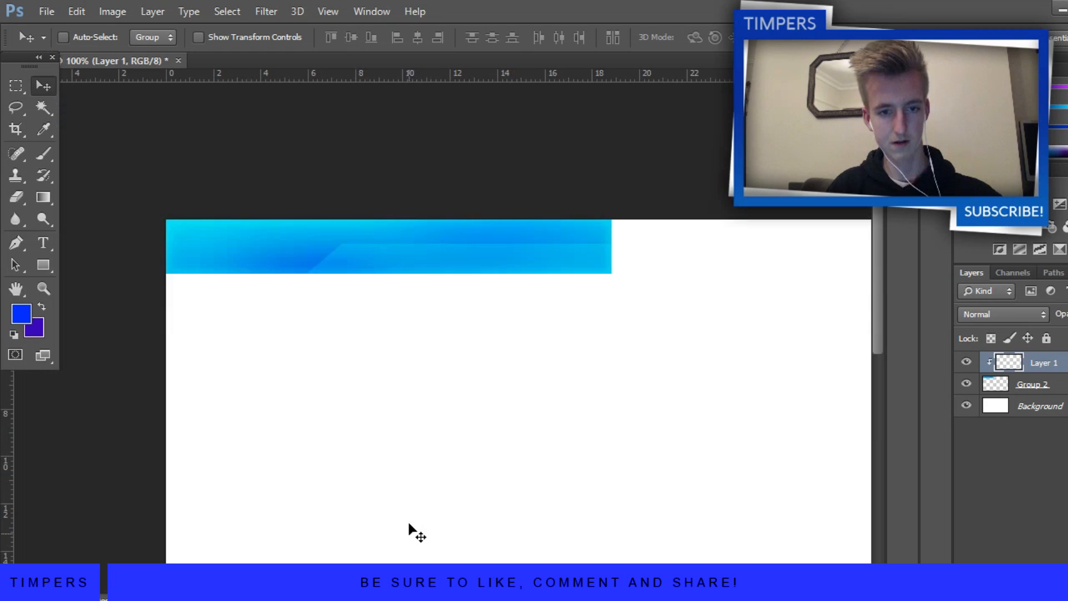
pyautogui.click(15, 86)
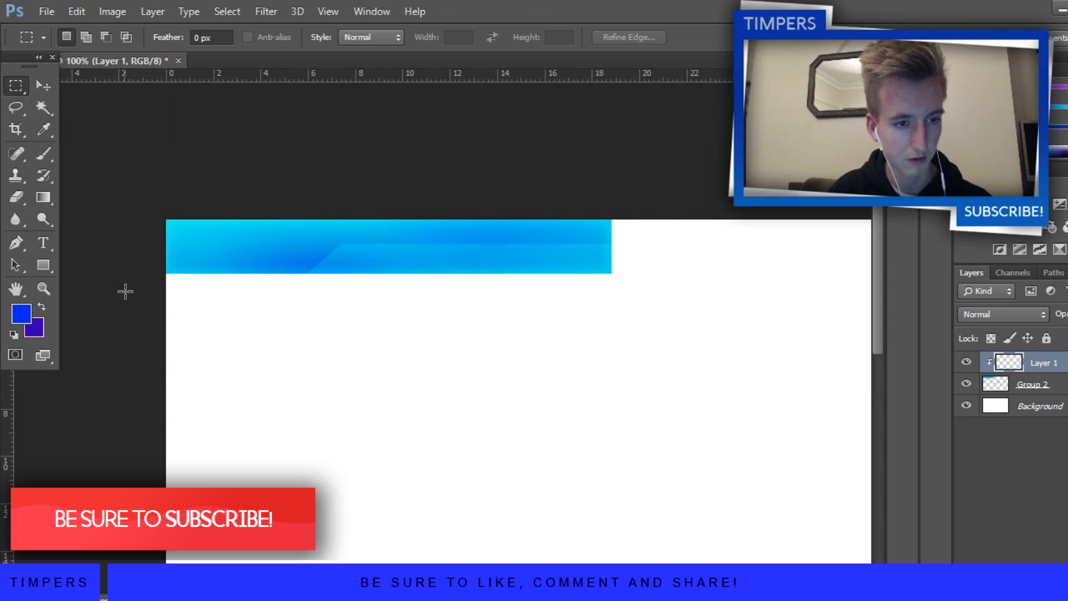
pyautogui.moveTo(125, 291); pyautogui.dragTo(628, 264)
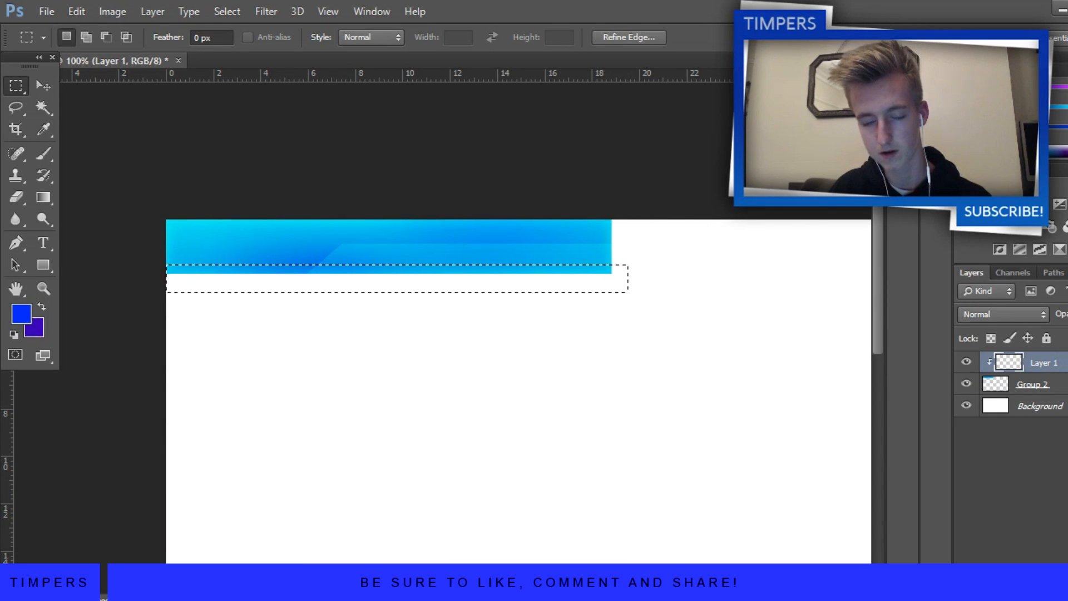
# Step: Choose a stronger blue foreground color, fill the strip with it on Layer 1 and deselect
pyautogui.click(1054, 384)
pyautogui.click(1053, 362)
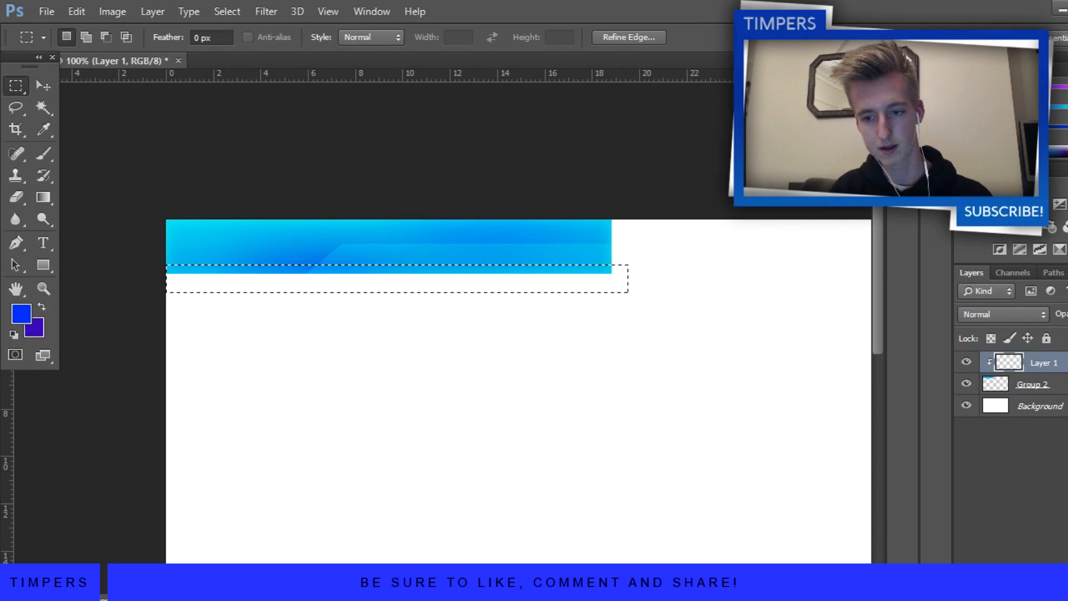
pyautogui.click(21, 313)
pyautogui.moveTo(840, 269); pyautogui.dragTo(840, 267)
pyautogui.press('Return')
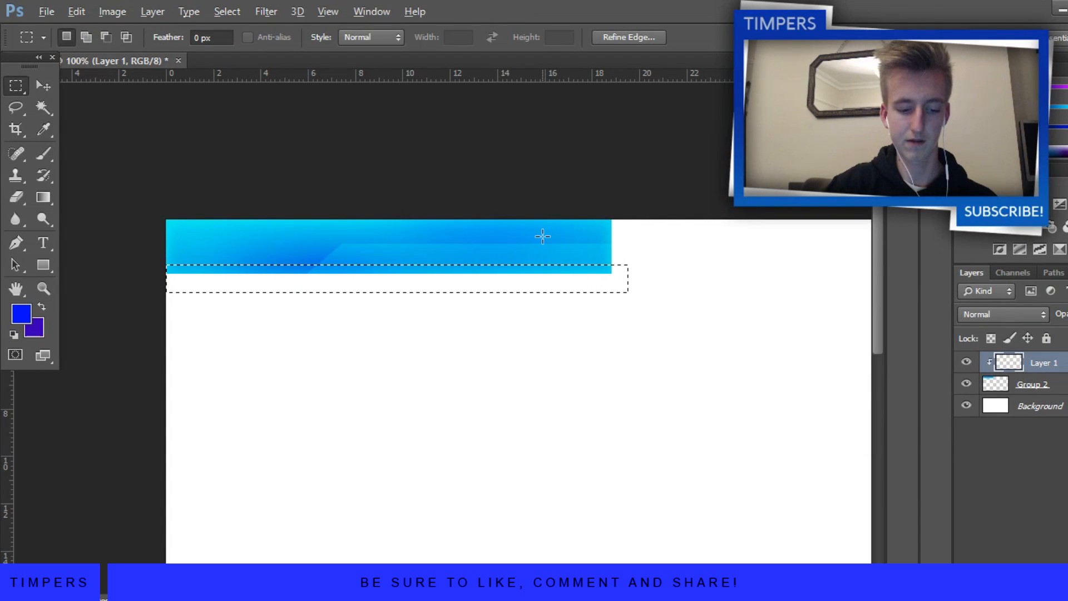
pyautogui.hotkey('alt', 'BackSpace')
pyautogui.hotkey('ctrl', 'd')
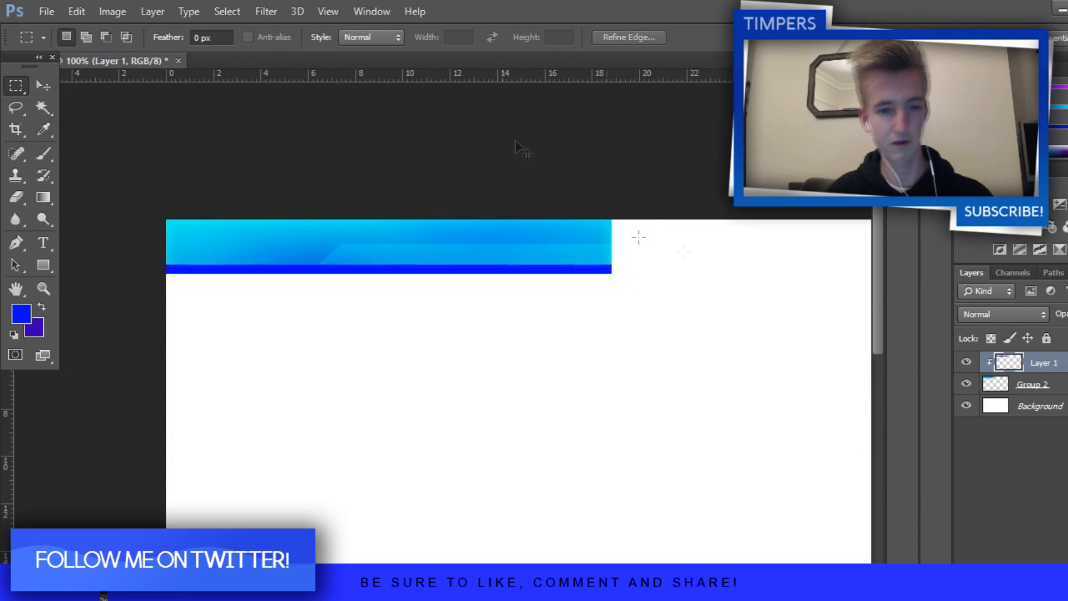
# Step: Set the blue strip's layer to Overlay and slightly reduce its opacity
pyautogui.click(1014, 320)
pyautogui.click(1030, 17)
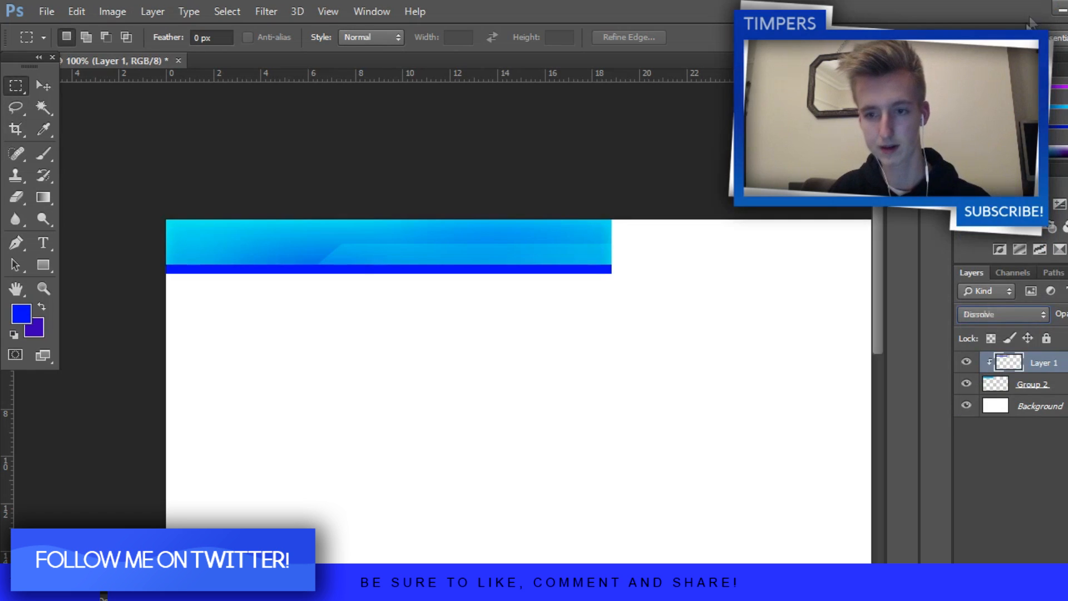
pyautogui.press('Down')
pyautogui.press('Down')
pyautogui.press('Down')
pyautogui.press('Down')
pyautogui.press('Down')
pyautogui.press('Down')
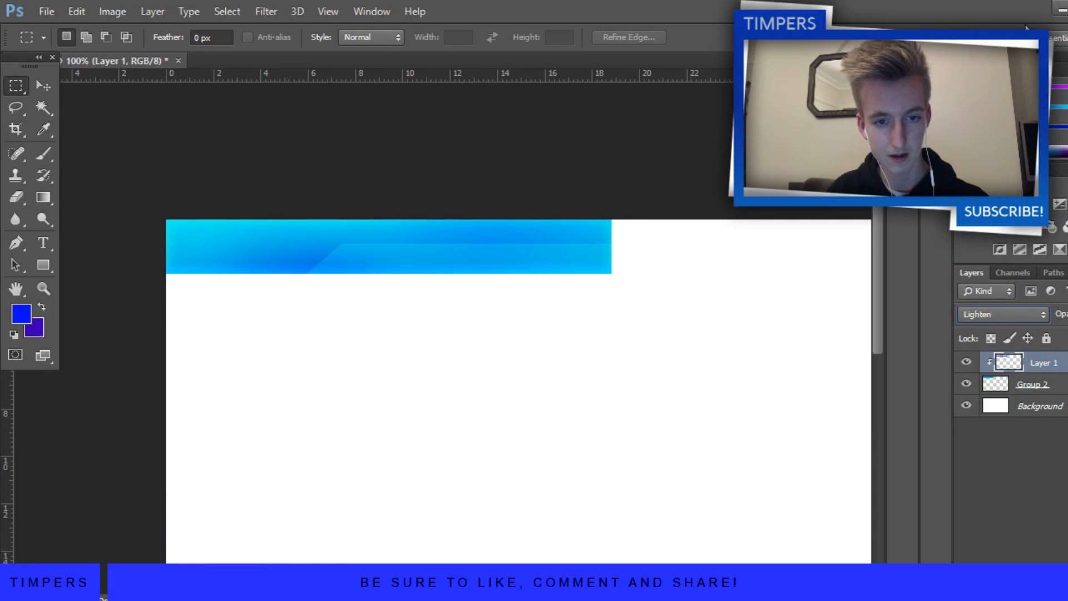
pyautogui.press('Down')
pyautogui.press('Down')
pyautogui.press('Down')
pyautogui.press('Down')
pyautogui.press('Down')
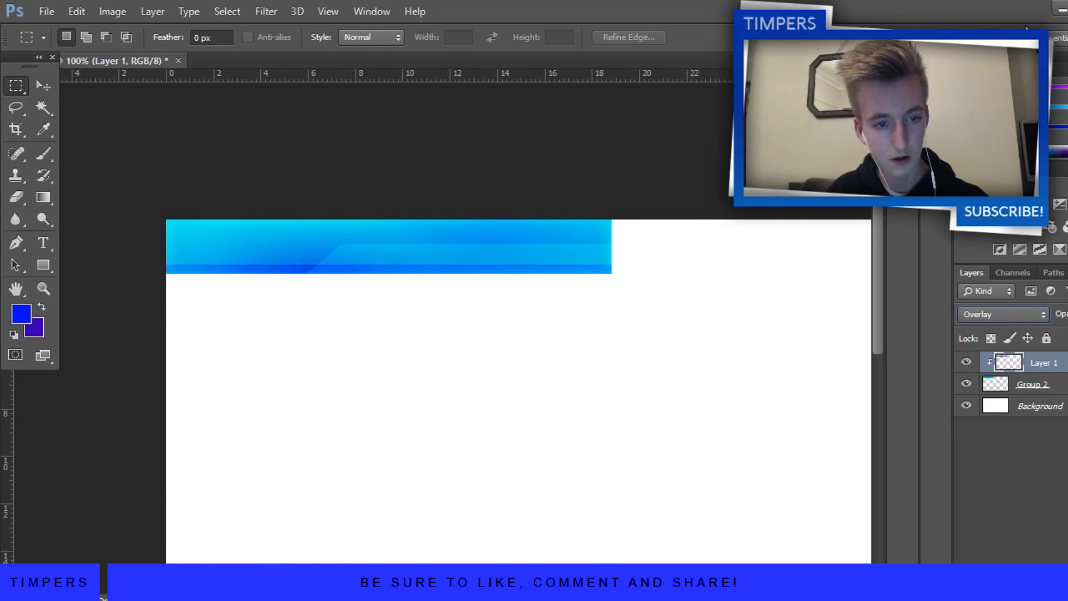
pyautogui.press('Up')
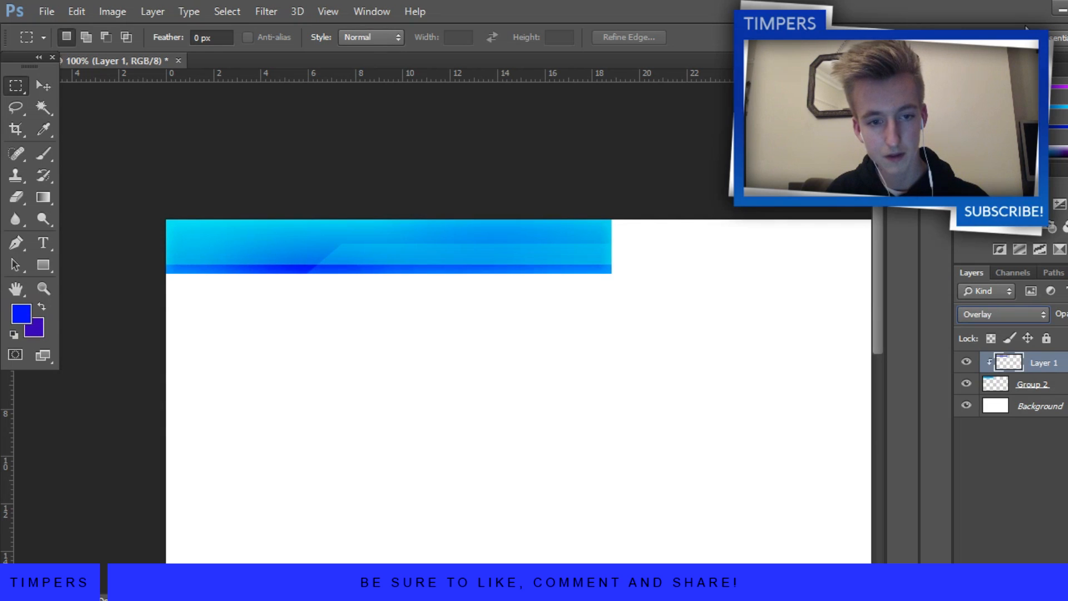
pyautogui.click(1066, 314)
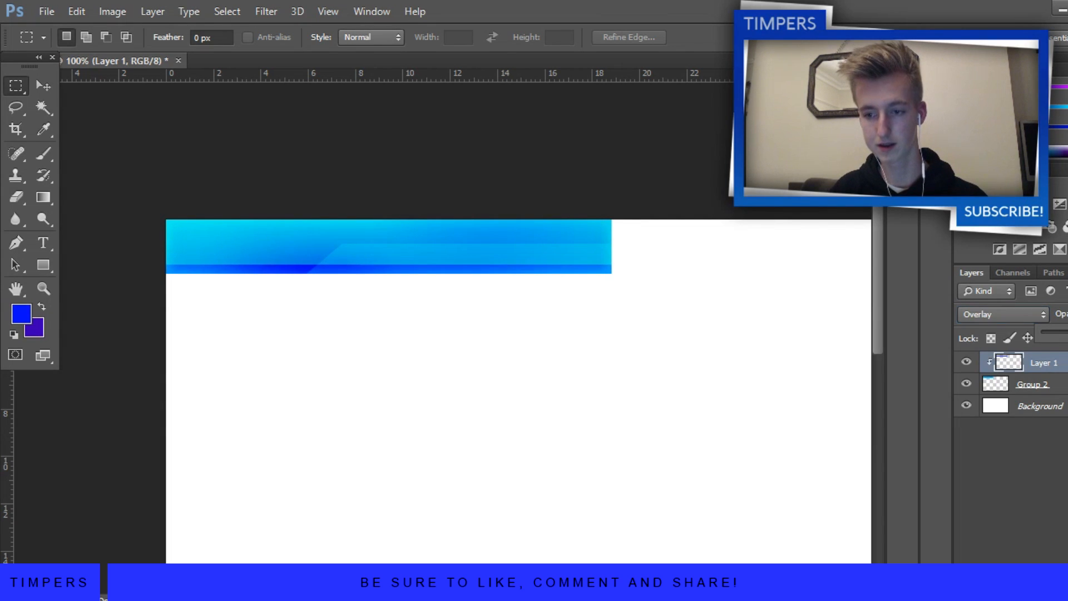
pyautogui.moveTo(1067, 332); pyautogui.dragTo(1065, 332)
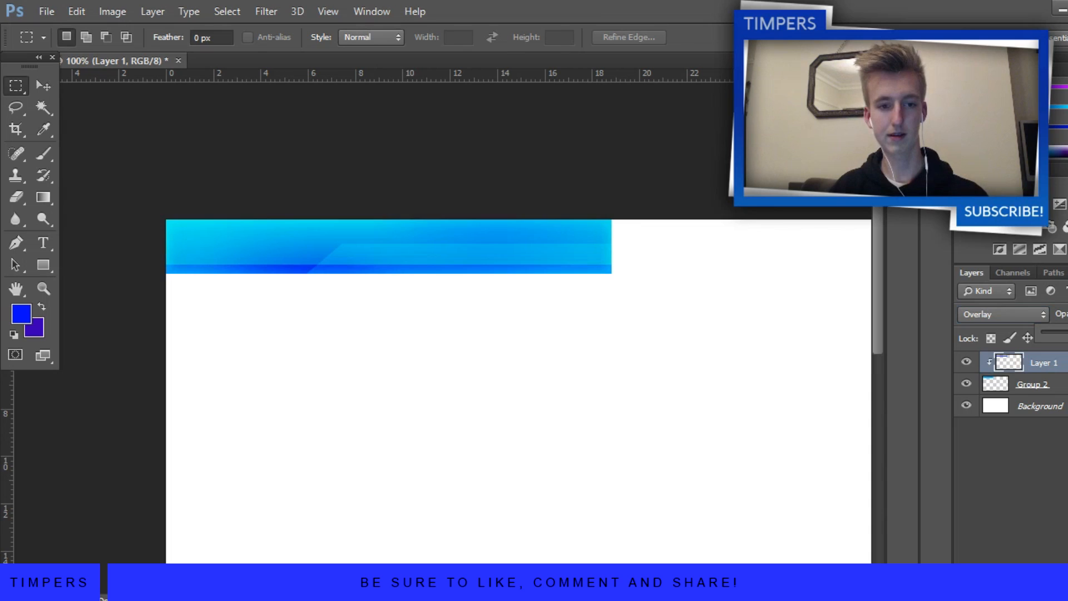
# Step: Group Layer 1 with Group 2 and merge the group into a single bar layer
pyautogui.click(43, 85)
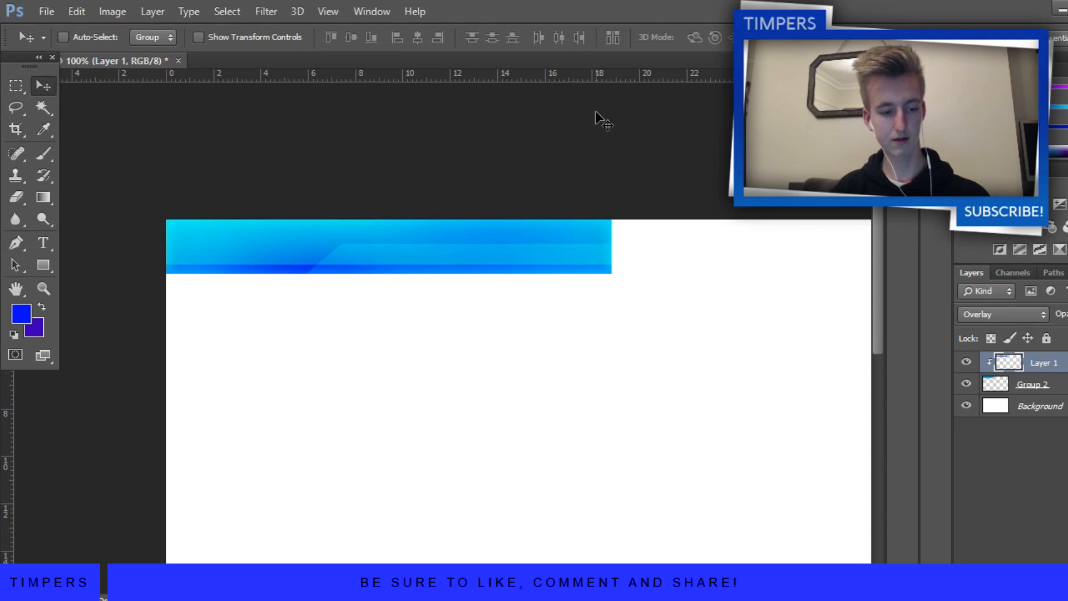
pyautogui.hotkey('ctrl', '-')
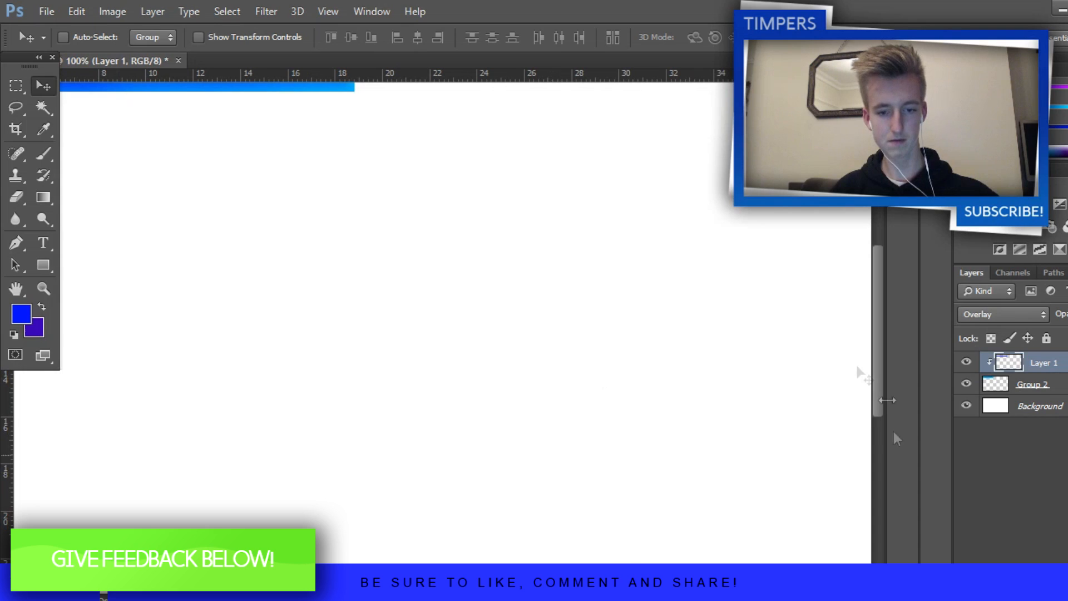
pyautogui.moveTo(878, 356); pyautogui.dragTo(880, 307)
pyautogui.moveTo(442, 599); pyautogui.dragTo(346, 598)
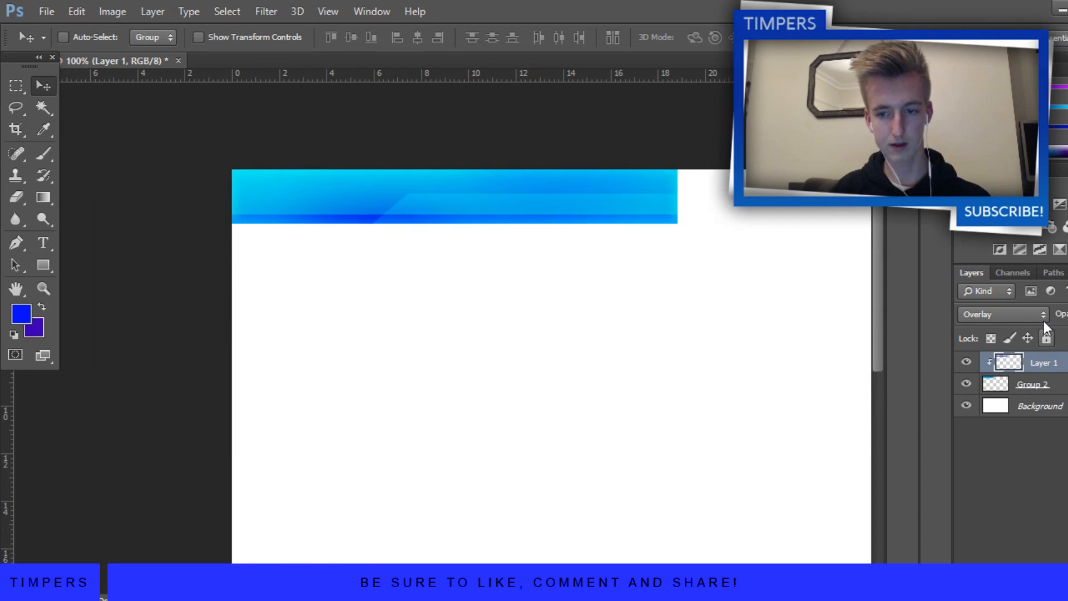
pyautogui.keyDown('shift'); pyautogui.click(1058, 393); pyautogui.keyUp('shift')
pyautogui.hotkey('ctrl', 'g')
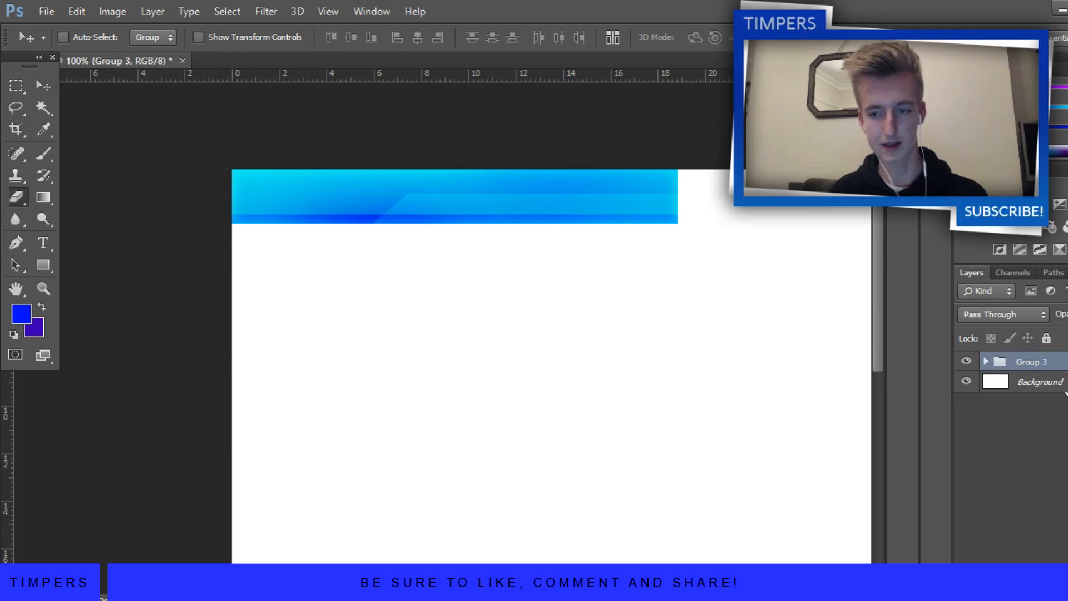
pyautogui.press('e')
pyautogui.hotkey('ctrl', 'e')
# Step: Add a new layer above the merged bar and clip it to the bar
pyautogui.hotkey('ctrl', 'shift', 'alt', 'n')
pyautogui.rightClick(1058, 368)
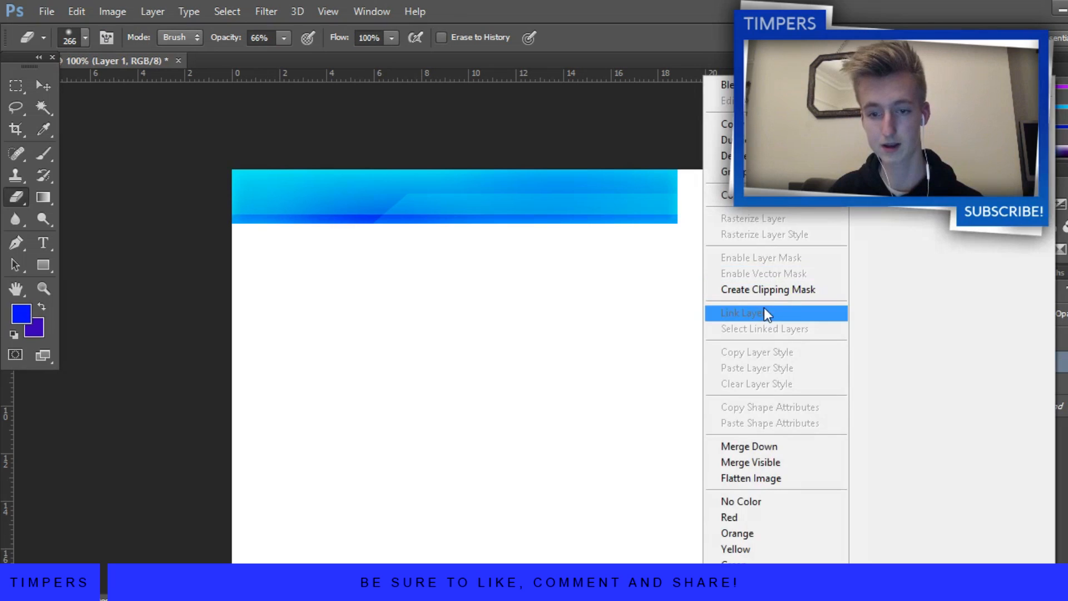
pyautogui.click(767, 288)
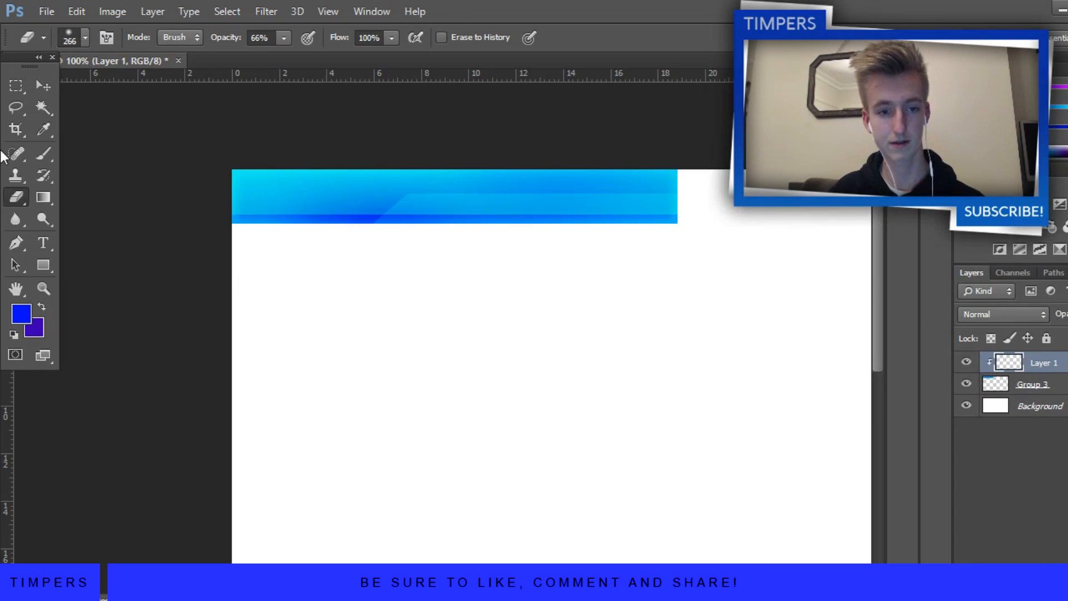
# Step: Draw a closed four-point Pen path with slanted sides over the bar's right part, extending past its top, bottom and right edges
pyautogui.click(16, 242)
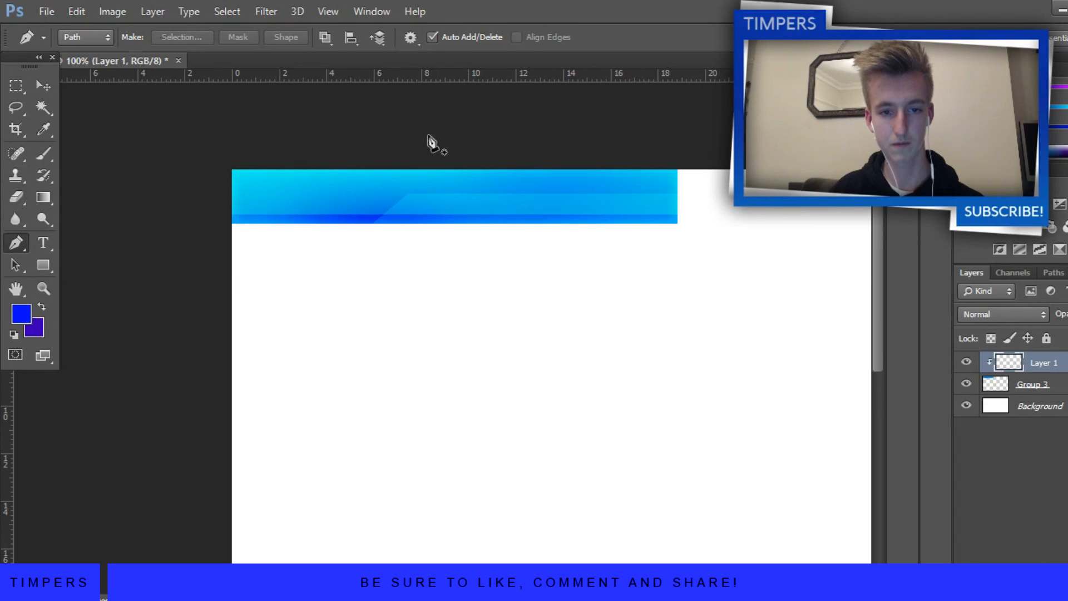
pyautogui.click(395, 147)
pyautogui.click(438, 243)
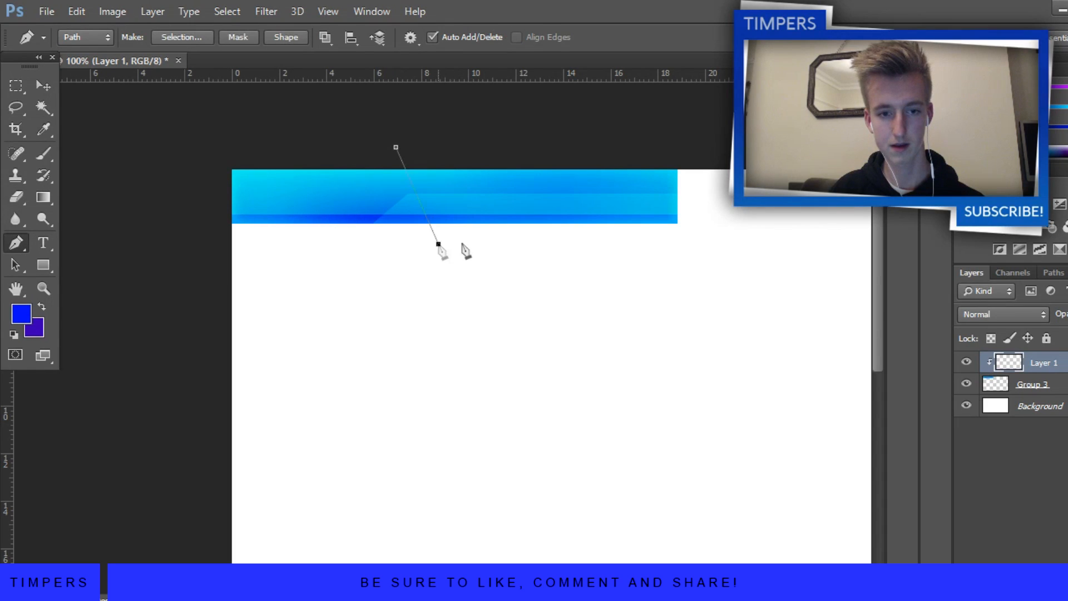
pyautogui.click(738, 241)
pyautogui.click(701, 145)
pyautogui.click(395, 147)
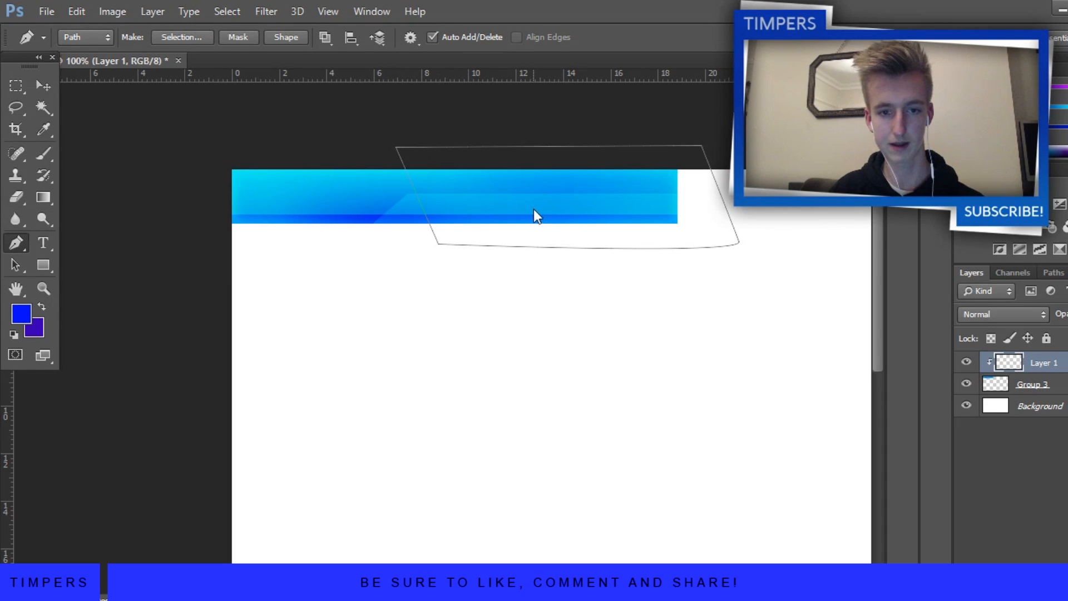
# Step: Fill the slanted path with White at 100% opacity in Normal mode on Layer 1
pyautogui.rightClick(533, 209)
pyautogui.click(613, 304)
pyautogui.click(883, 167)
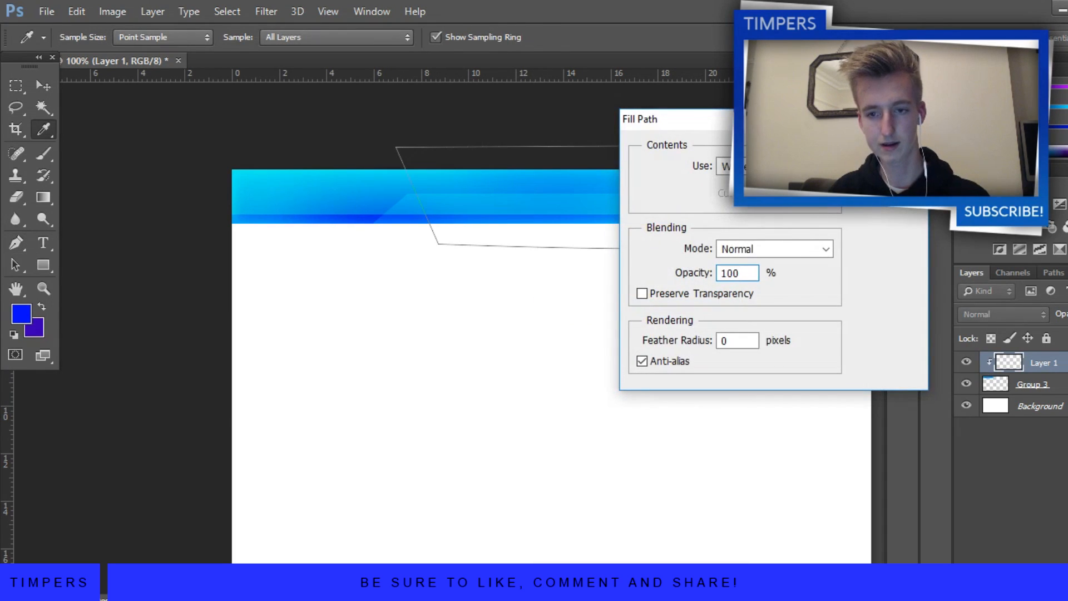
pyautogui.rightClick(644, 194)
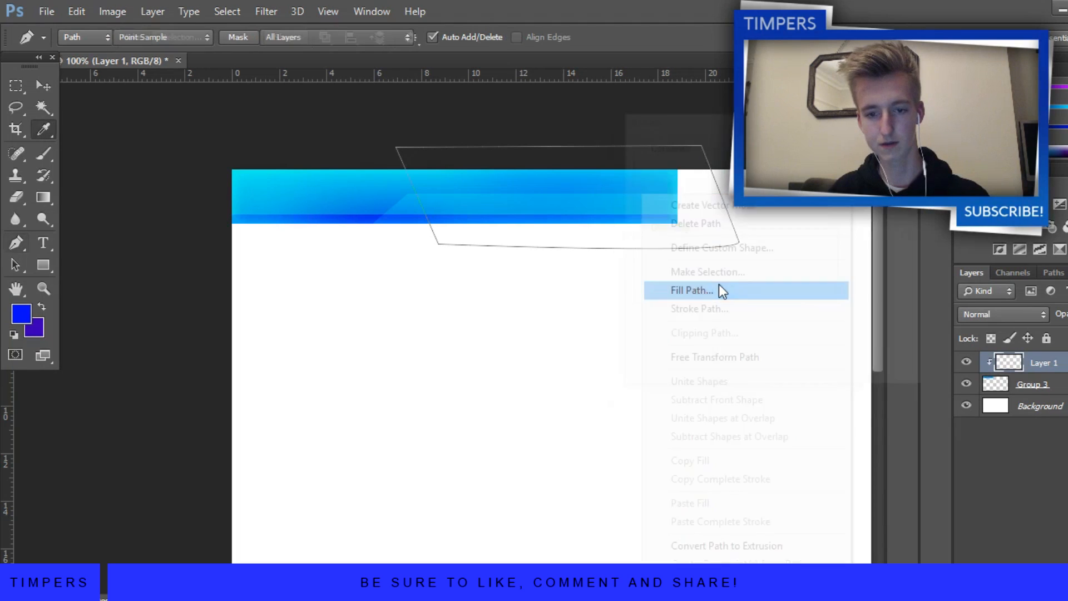
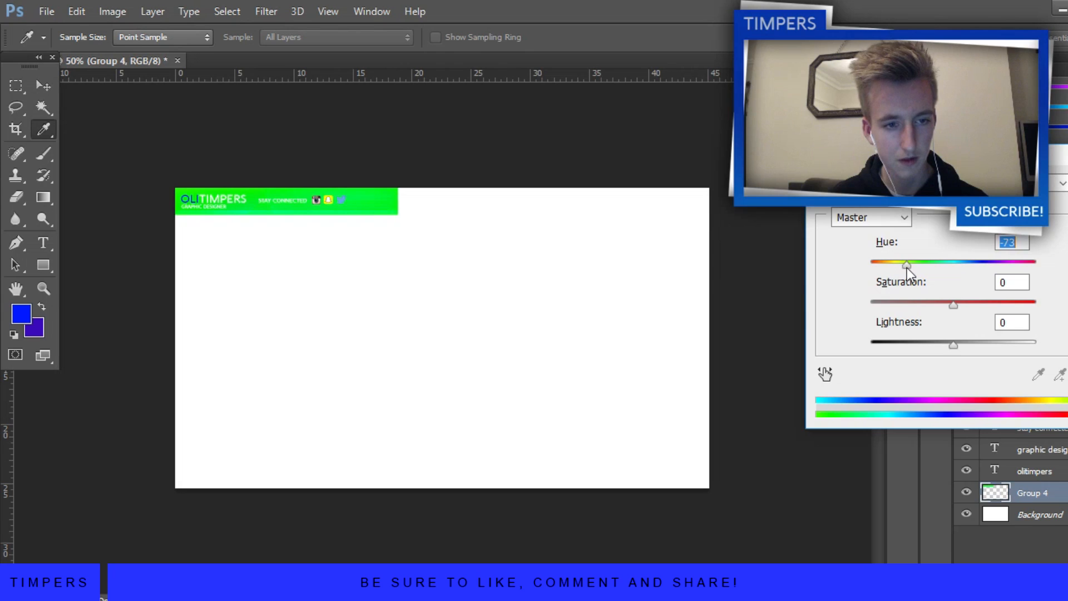
# Step: Shift the hue of the Group 4 bar to -163 for an orange look and apply the adjustment
pyautogui.moveTo(907, 268); pyautogui.dragTo(876, 265)
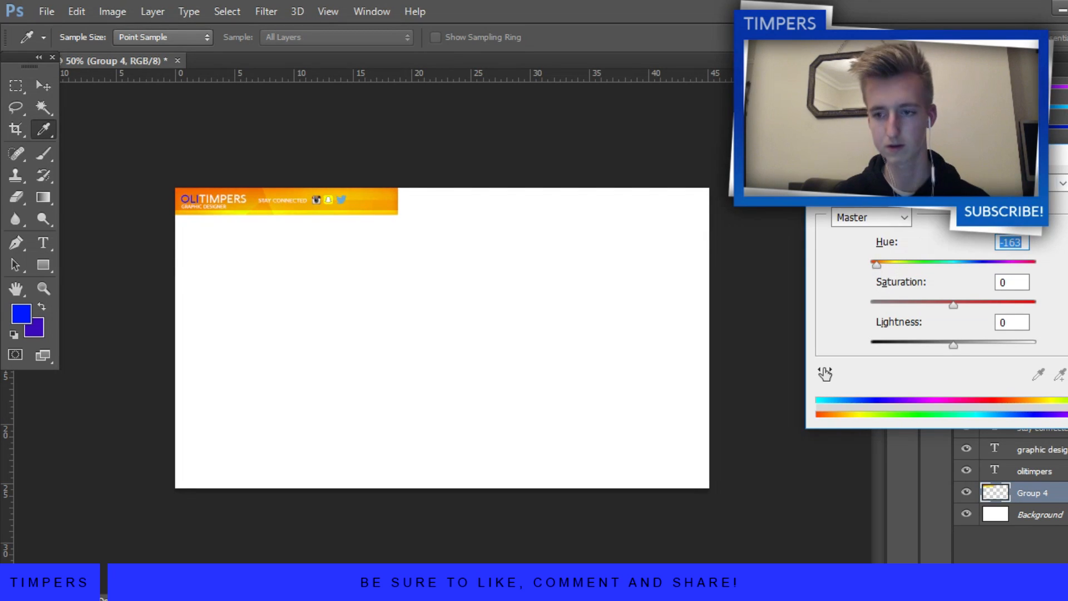
pyautogui.press('Return')
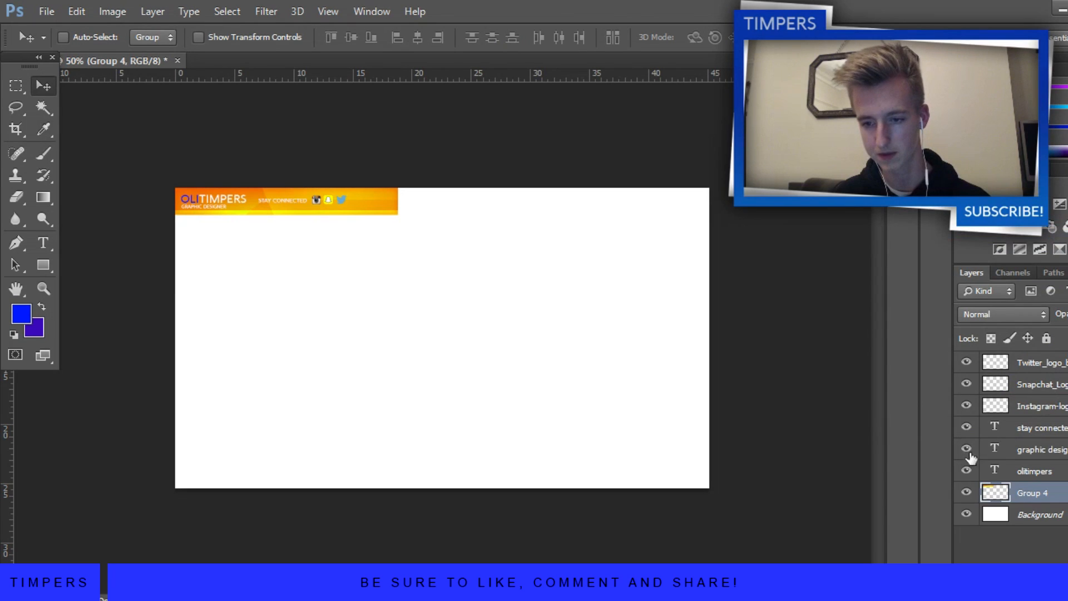
# Step: Recolor the first three letters of the large title text to a golden yellow that matches the orange bar
pyautogui.doubleClick(994, 471)
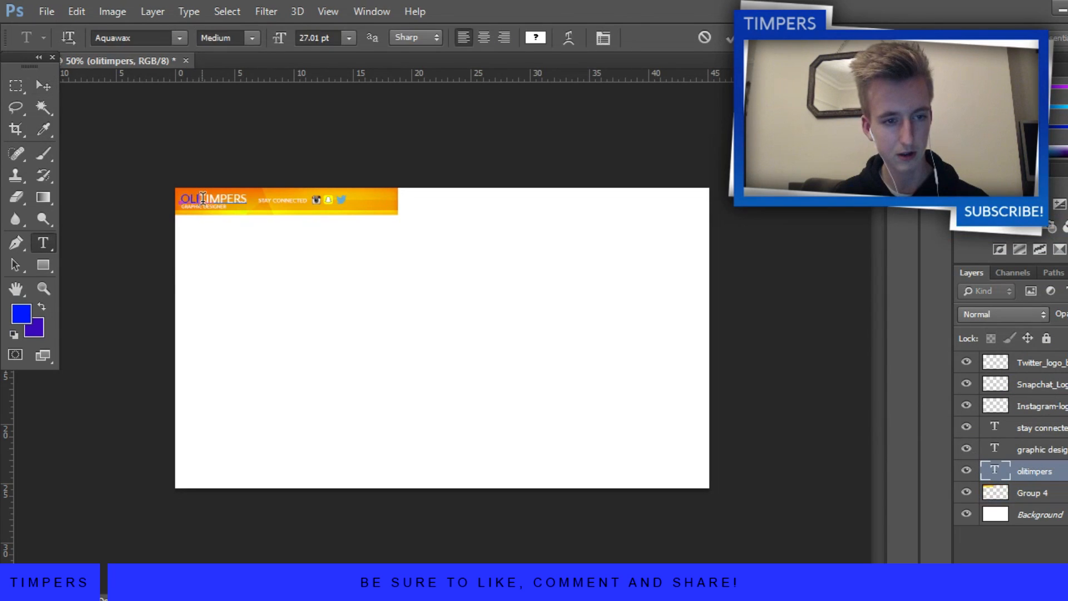
pyautogui.click(535, 37)
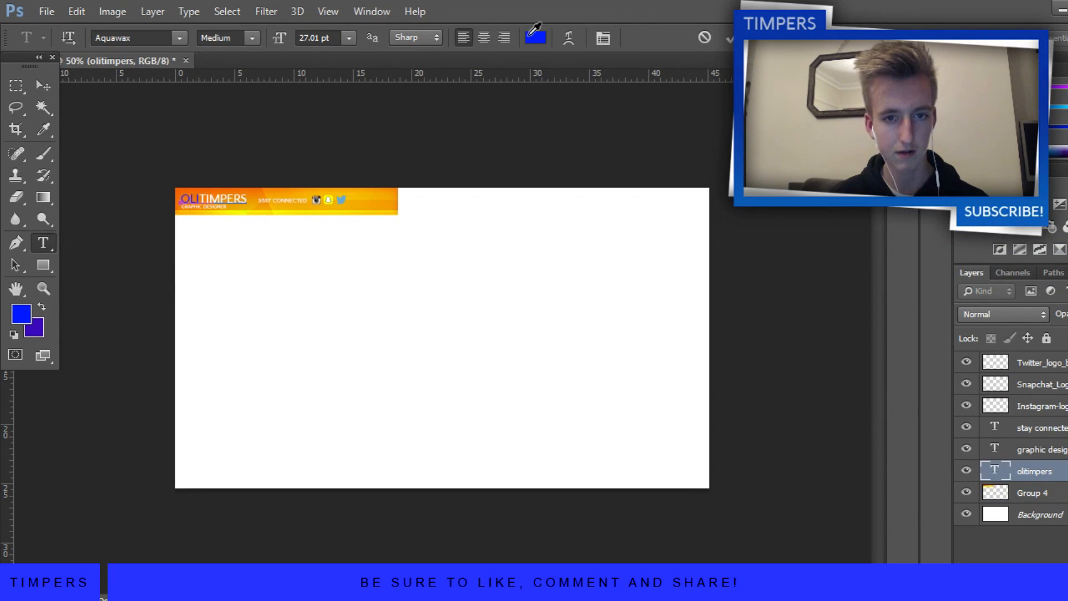
pyautogui.click(843, 383)
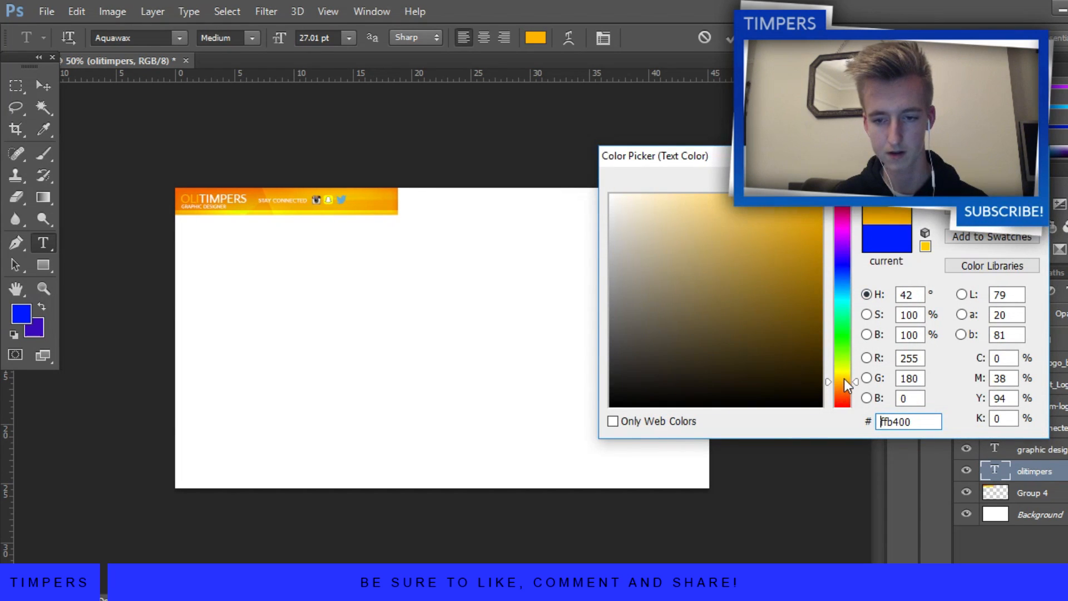
pyautogui.click(844, 379)
pyautogui.click(991, 184)
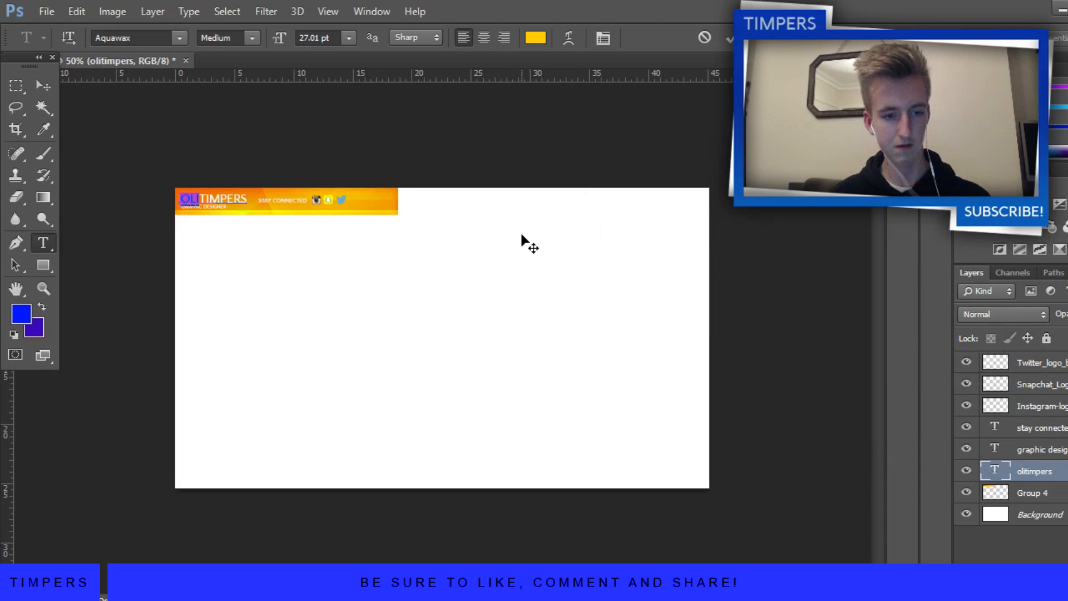
pyautogui.hotkey('ctrl', '+')
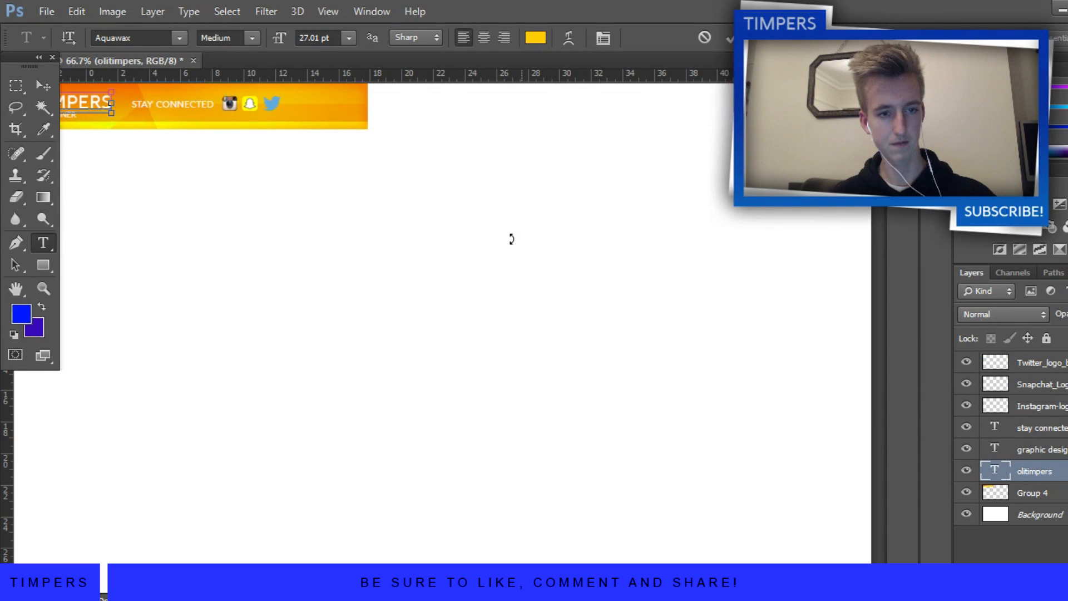
# Step: Commit the title text edit and merge the Instagram, Snapchat and Twitter logo layers into a single layer
pyautogui.hotkey('ctrl', '+')
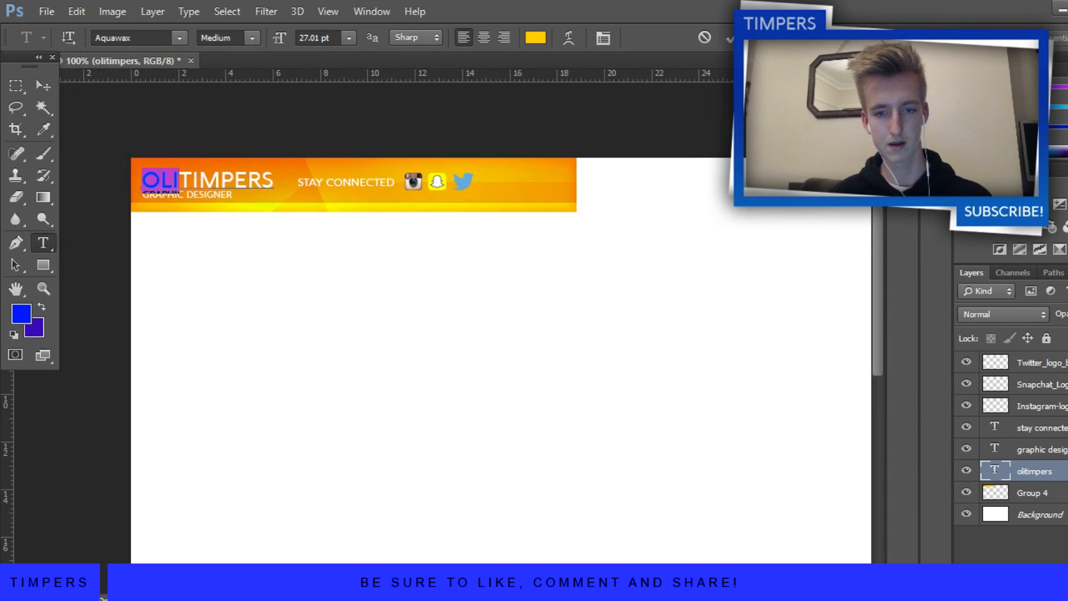
pyautogui.click(44, 86)
pyautogui.click(1056, 406)
pyautogui.keyDown('shift'); pyautogui.click(1065, 367); pyautogui.keyUp('shift')
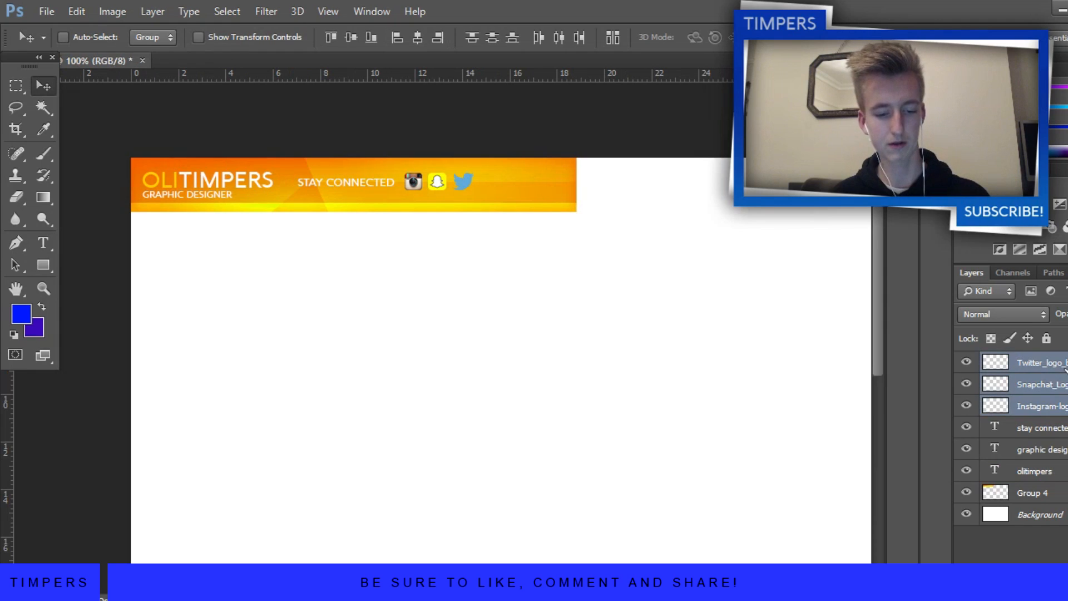
pyautogui.hotkey('ctrl', 'g')
pyautogui.hotkey('ctrl', 'e')
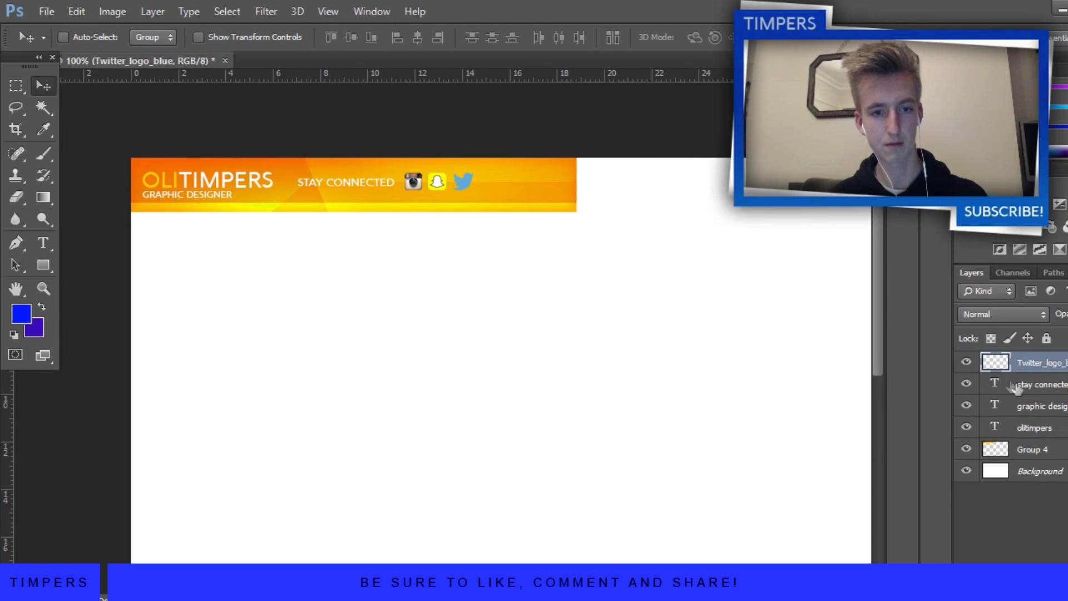
pyautogui.click(966, 362)
pyautogui.click(966, 362)
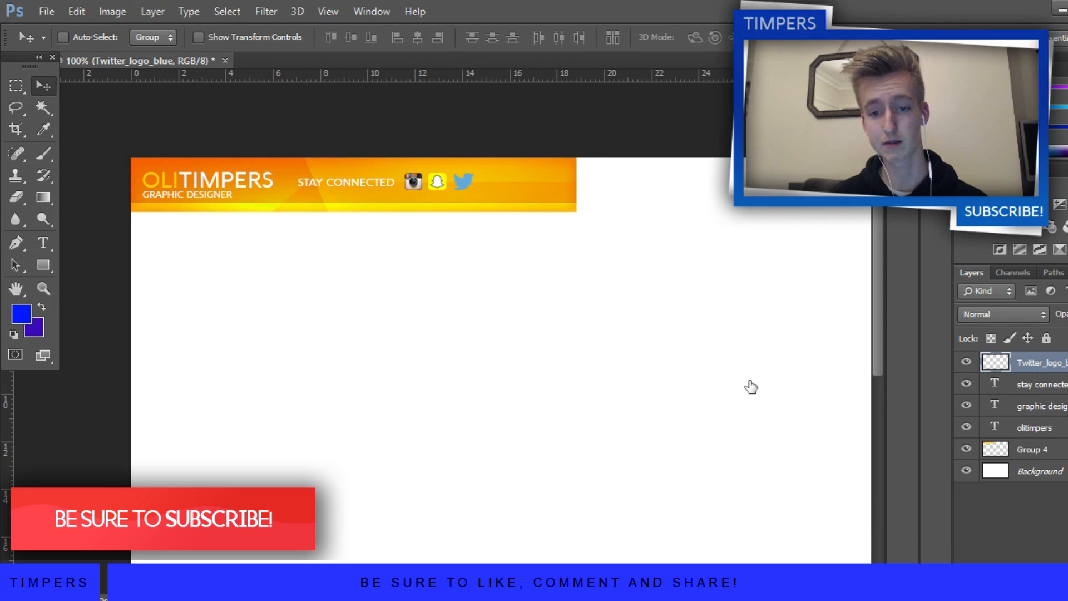
# Step: Add a Drop Shadow to the merged logos with 45% opacity, distance 0 px, spread 6% and size 7 px
pyautogui.click(634, 409)
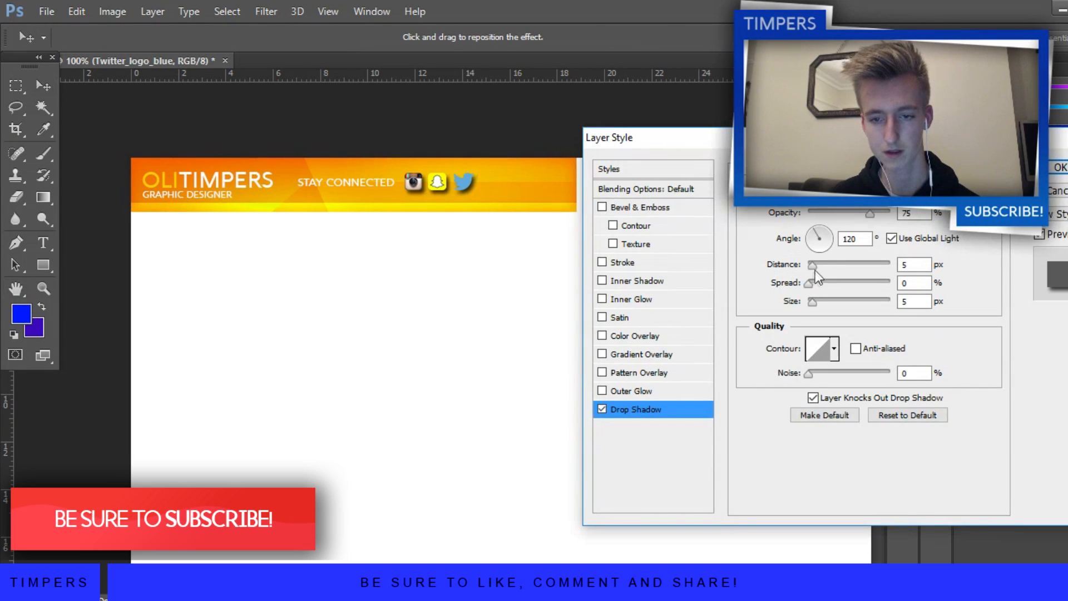
pyautogui.moveTo(815, 269); pyautogui.dragTo(813, 302)
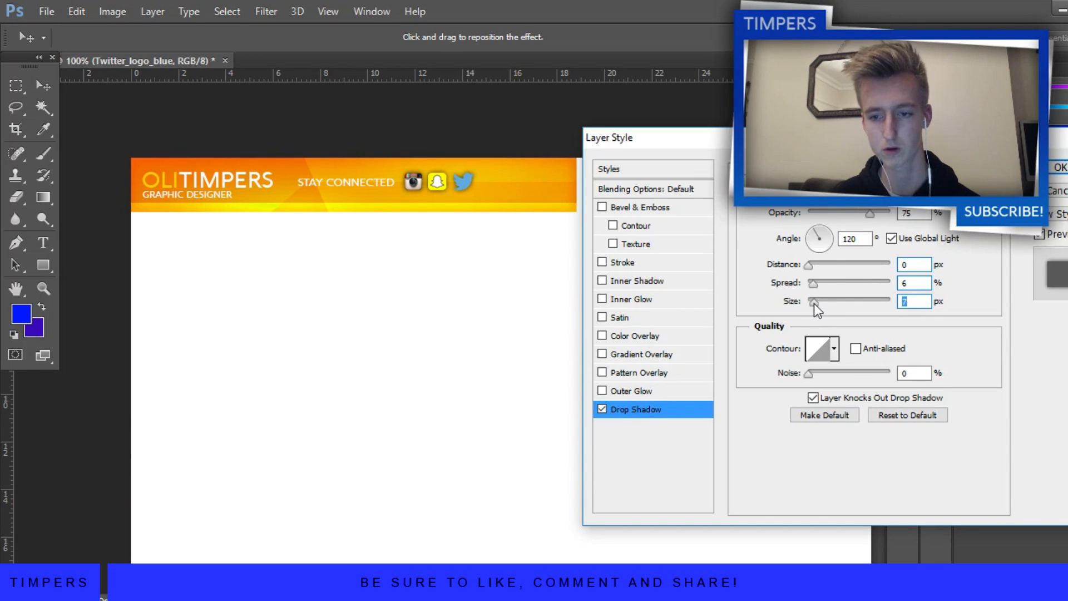
pyautogui.click(857, 211)
pyautogui.moveTo(858, 211); pyautogui.dragTo(845, 211)
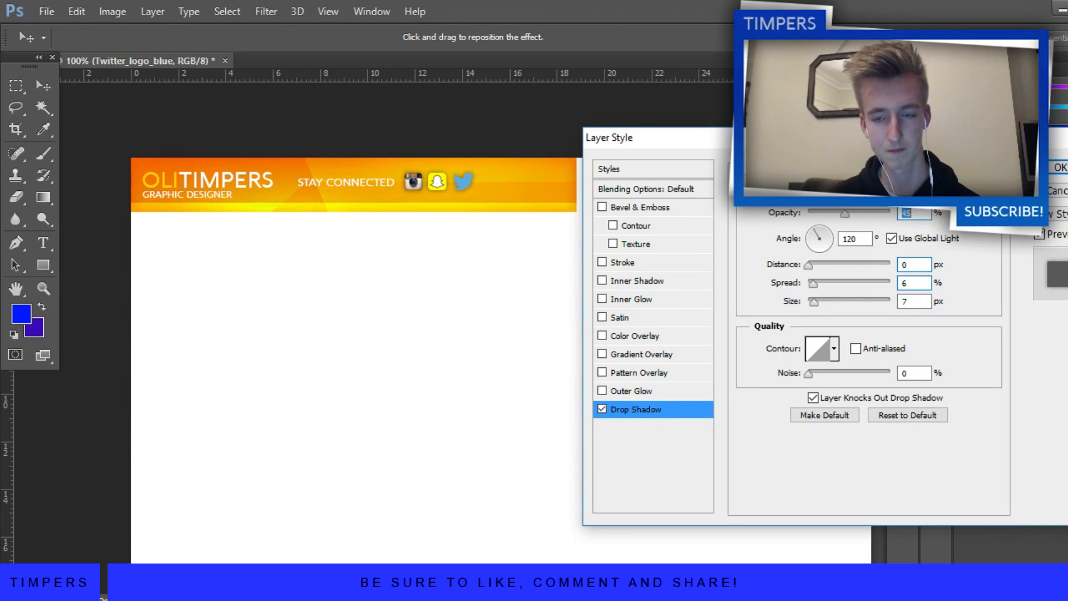
# Step: Add a linear black-to-white Gradient Overlay to the logos at 18% opacity, with a blend mode that lets their colors show through, and apply the styles
pyautogui.click(602, 354)
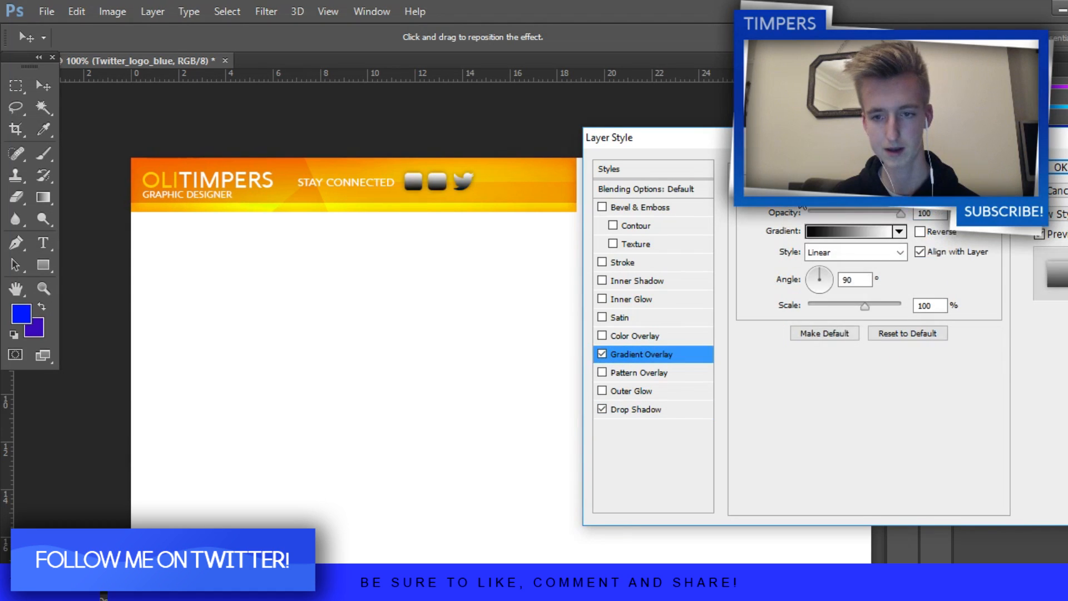
pyautogui.click(851, 195)
pyautogui.click(840, 410)
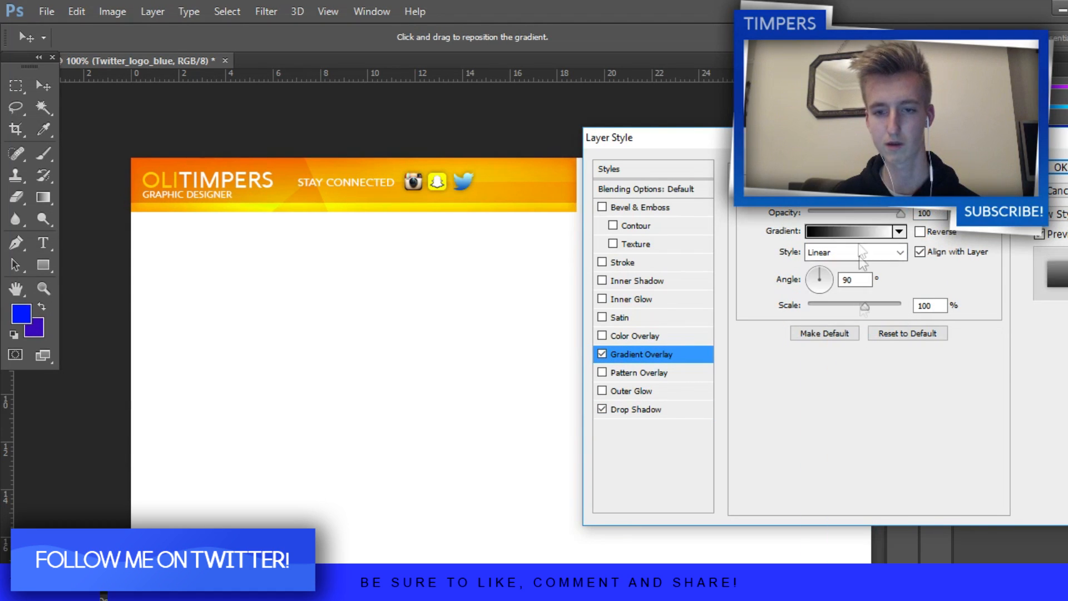
pyautogui.moveTo(837, 222)
pyautogui.mouseDown()
pyautogui.moveTo(813, 222)
pyautogui.moveTo(825, 221)
pyautogui.mouseUp()
pyautogui.click(605, 355)
pyautogui.click(605, 355)
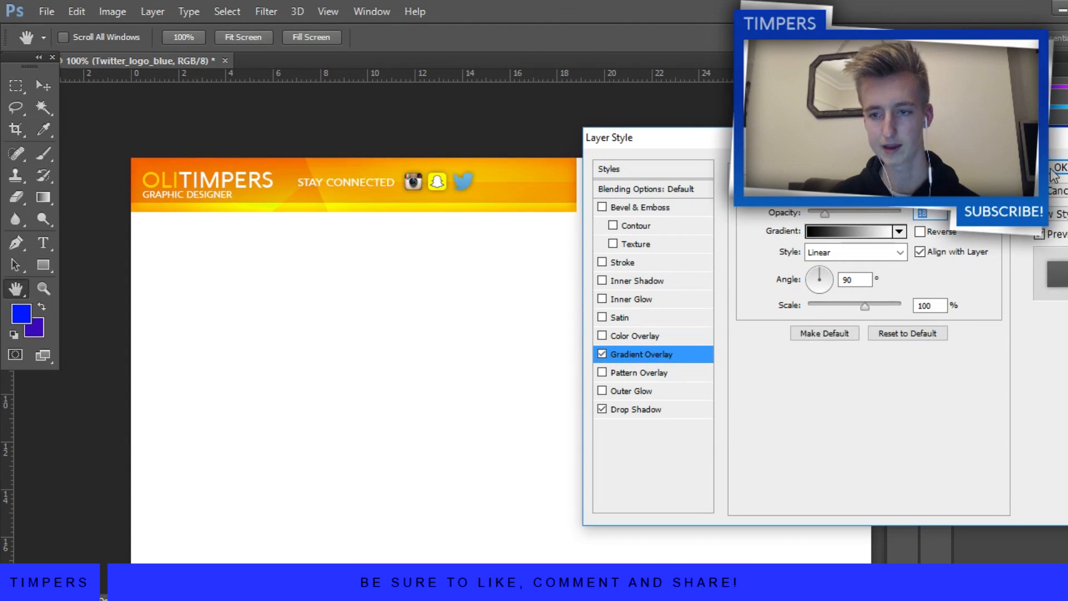
pyautogui.click(1059, 168)
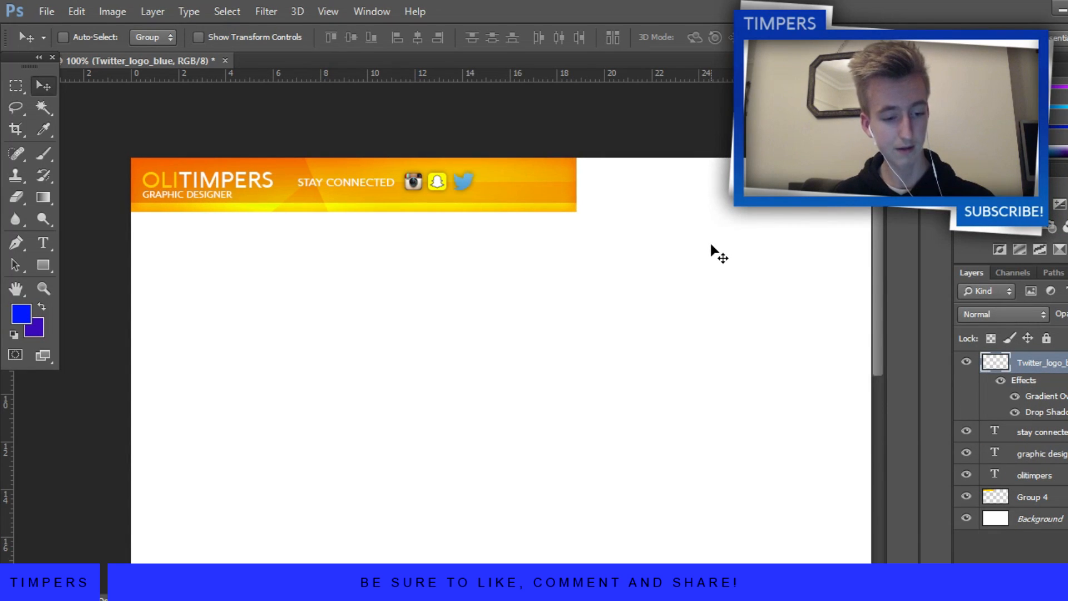
# Step: Create a new layer above the Group 4 bar, clip it to the bar, and switch to the Pen tool
pyautogui.hotkey('ctrl', '+')
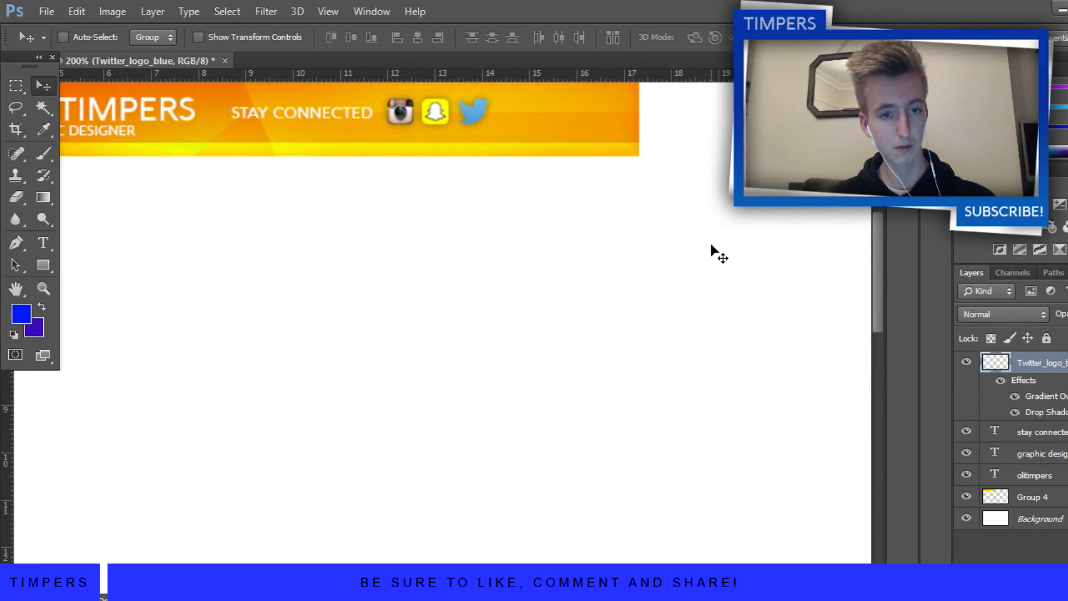
pyautogui.hotkey('ctrl', '-')
pyautogui.moveTo(478, 576); pyautogui.dragTo(449, 576)
pyautogui.moveTo(874, 387); pyautogui.dragTo(872, 339)
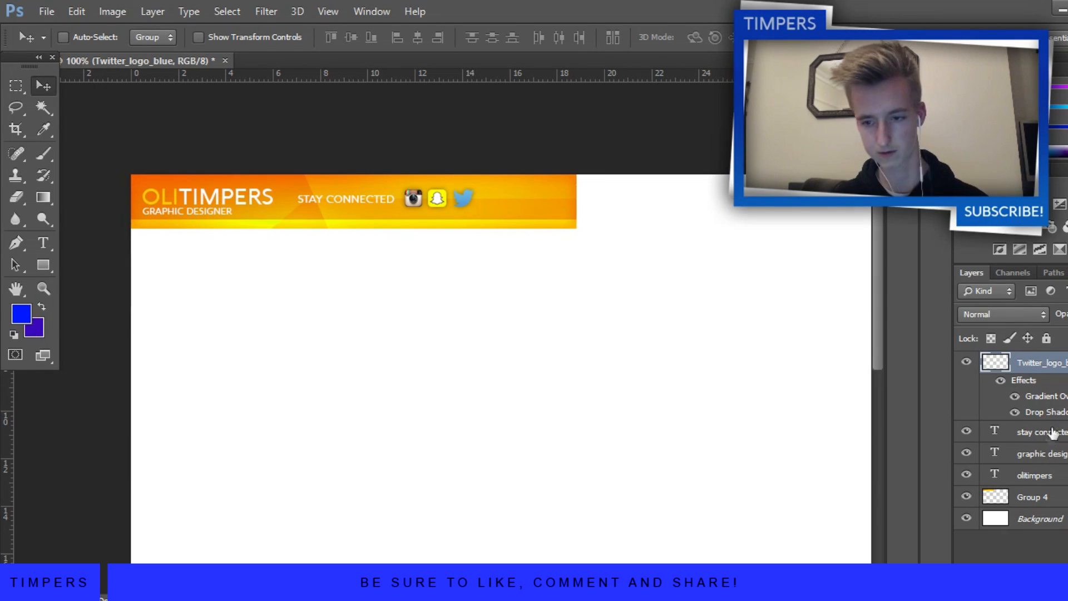
pyautogui.click(1049, 500)
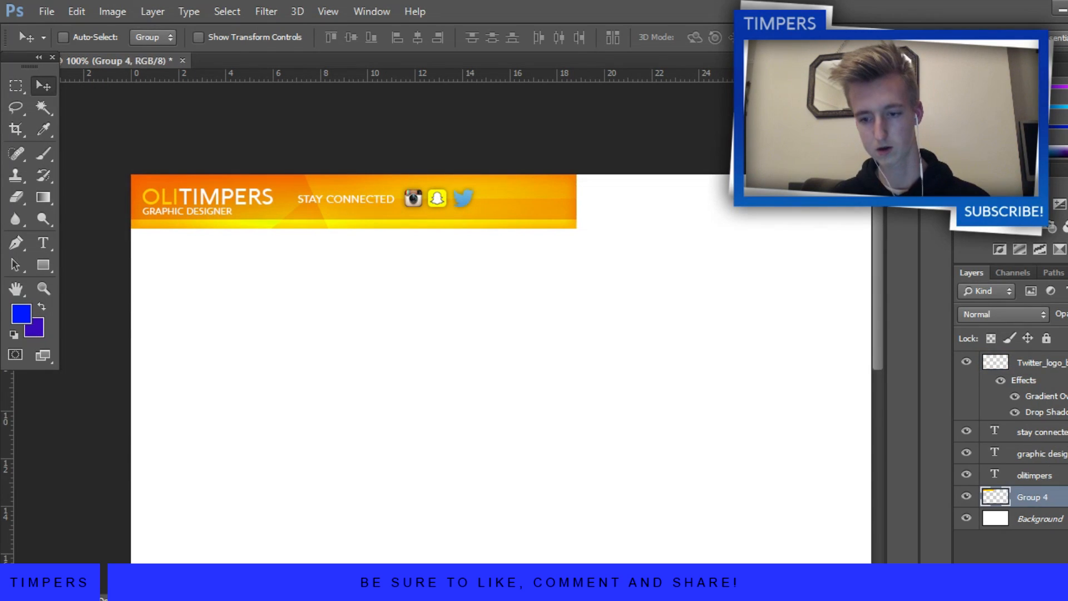
pyautogui.click(966, 496)
pyautogui.hotkey('ctrl', 'alt', 'shift', 'n')
pyautogui.rightClick(1048, 497)
pyautogui.click(843, 292)
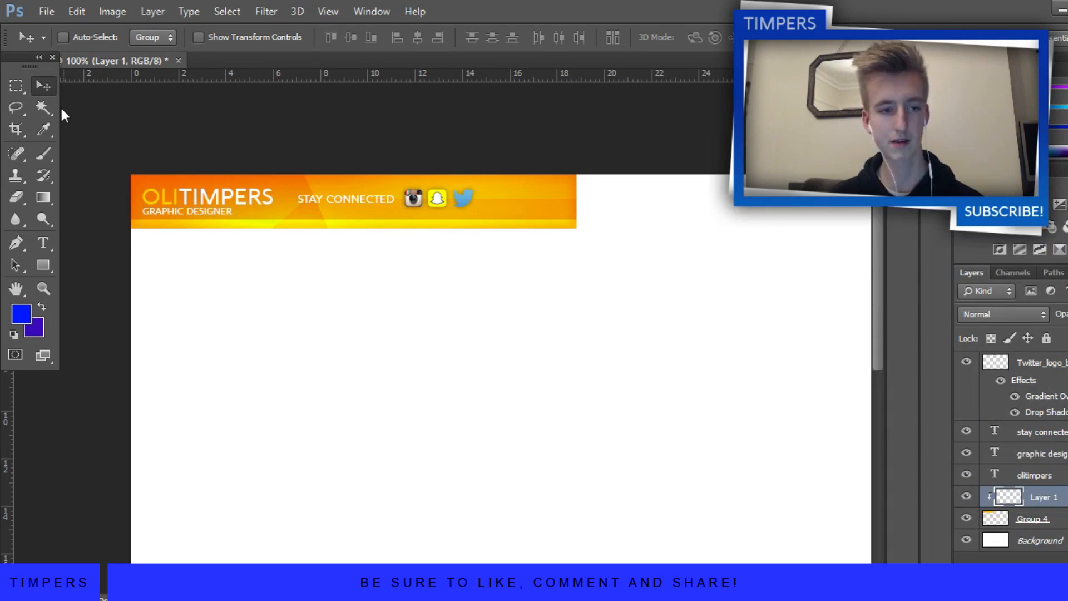
pyautogui.press('p')
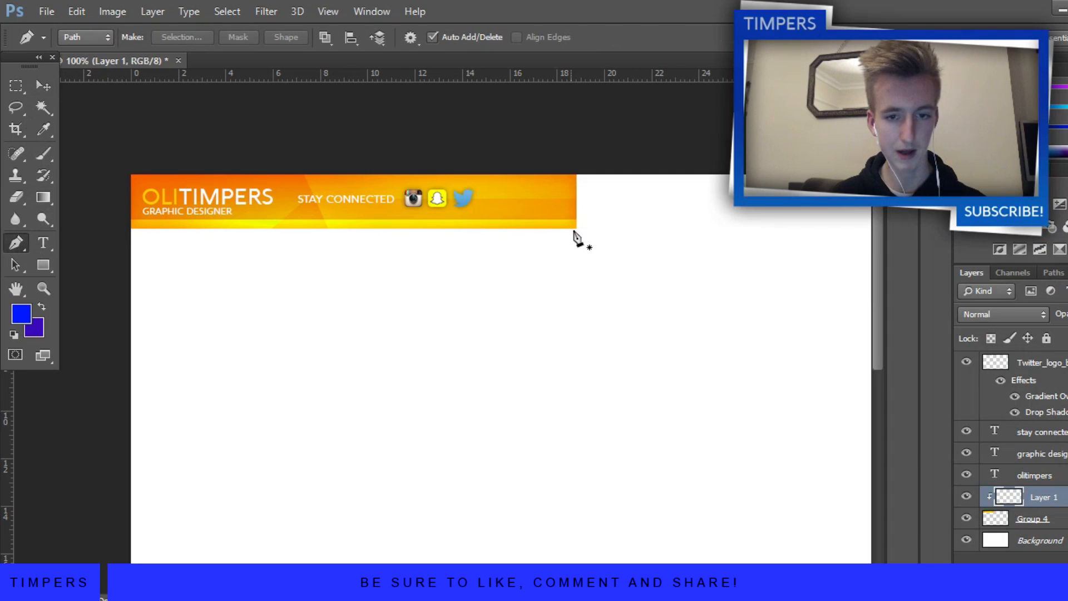
pyautogui.moveTo(588, 237); pyautogui.dragTo(580, 140)
pyautogui.click(495, 145)
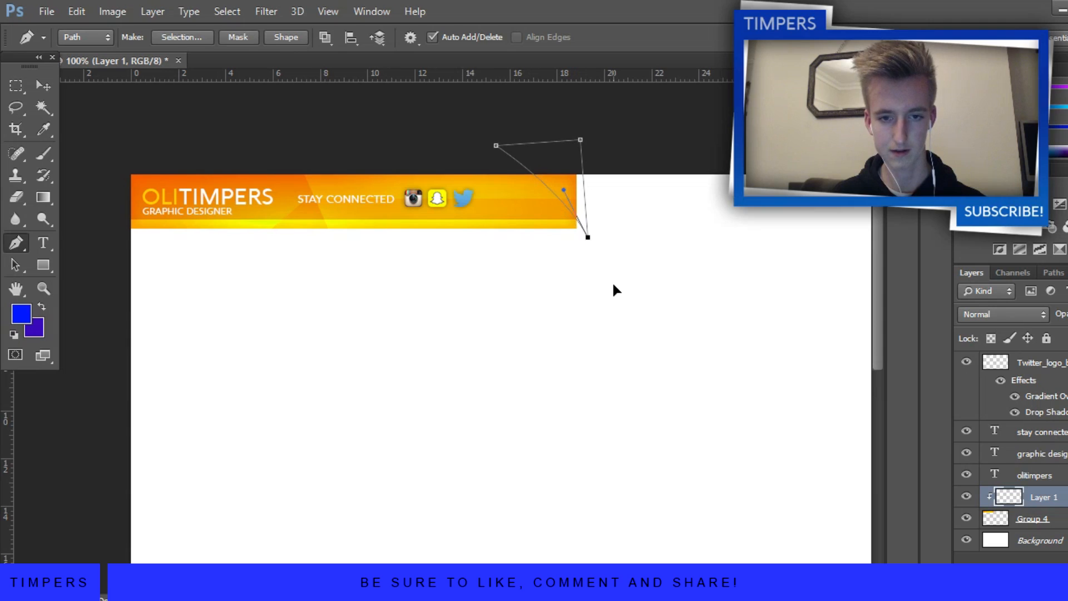
pyautogui.hotkey('ctrl', 'alt', 'z')
pyautogui.hotkey('ctrl', 'alt', 'z')
pyautogui.hotkey('ctrl', 'alt', 'z')
# Step: Draw a closed three-point Pen path over the bar's right end, with its slanted left side bent into an outward curve
pyautogui.click(584, 253)
pyautogui.click(497, 150)
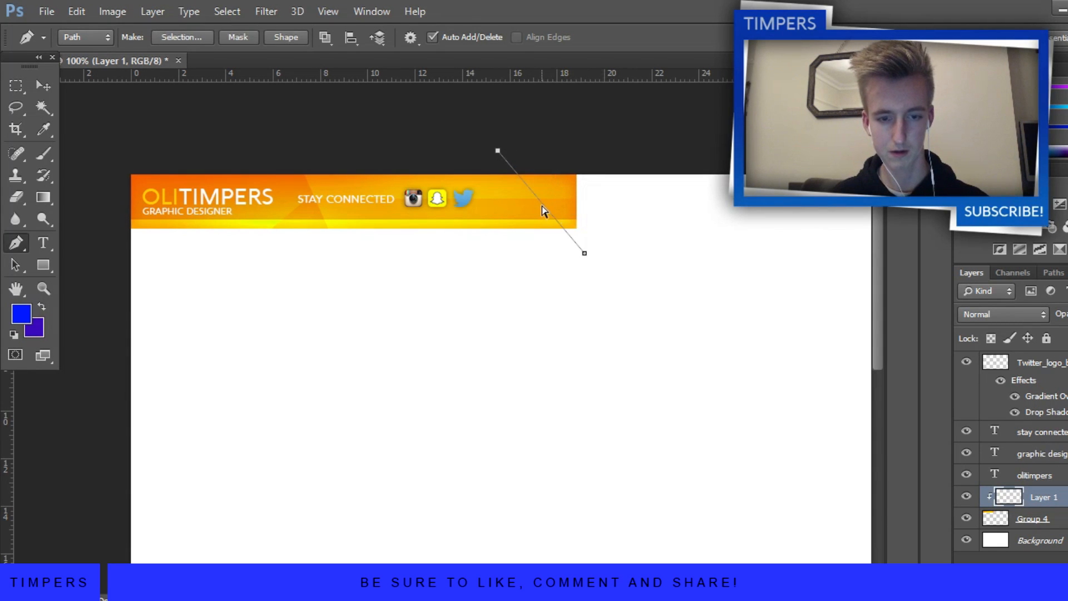
pyautogui.hotkey('ctrl', 'alt', 'z')
pyautogui.click(490, 158)
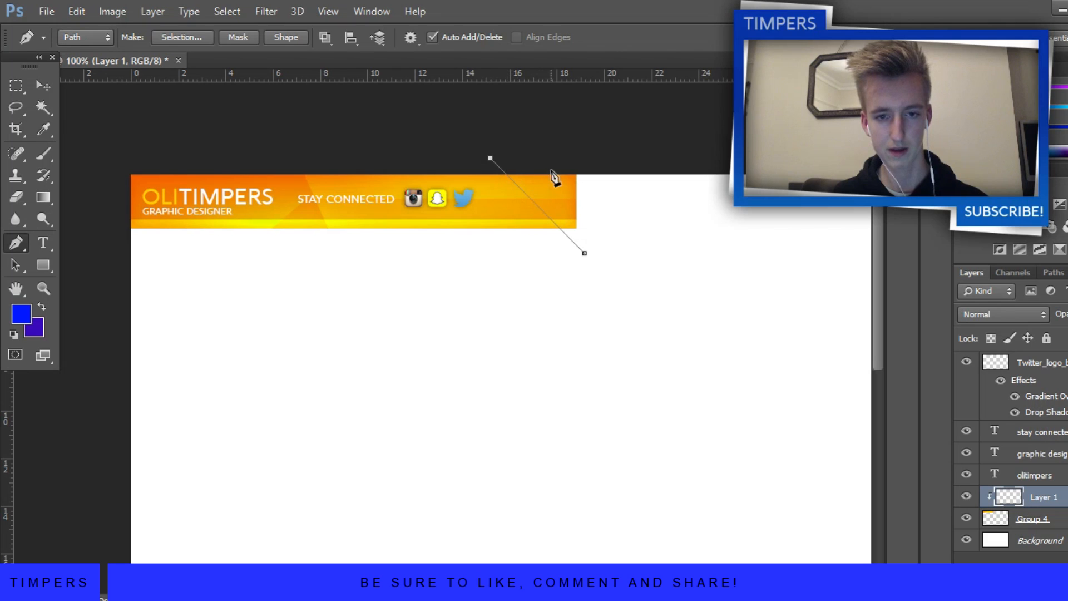
pyautogui.moveTo(535, 202); pyautogui.dragTo(587, 158)
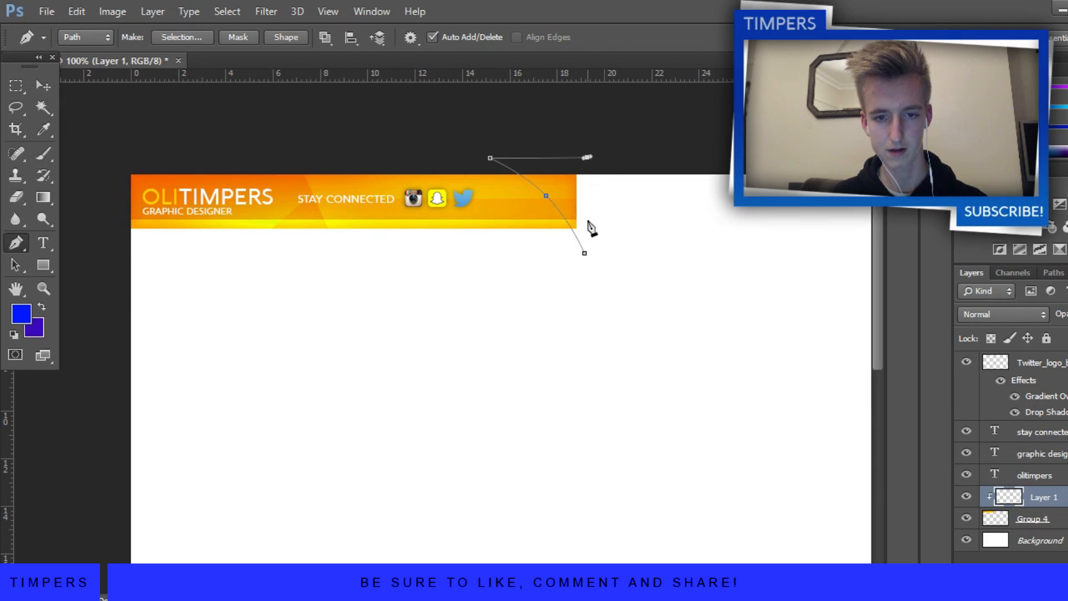
# Step: Fill the curved path with White at 100% opacity in Normal mode on Layer 1 and clear the path
pyautogui.rightClick(543, 195)
pyautogui.click(594, 314)
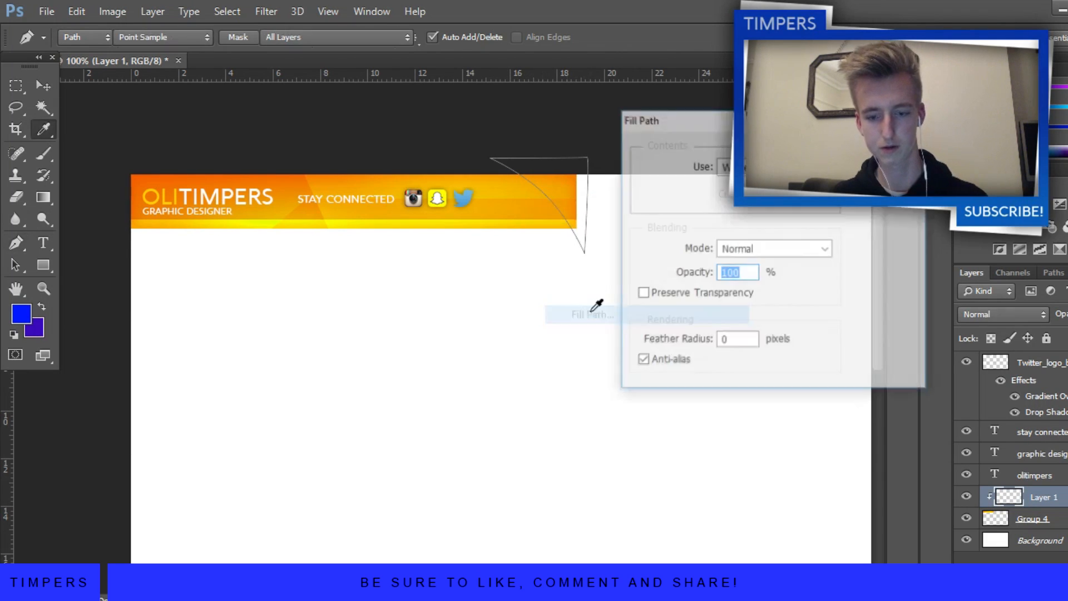
pyautogui.press('Return')
pyautogui.press('Return')
# Step: Set the white curved shape's layer to Overlay blending and lower its opacity for a subtle highlight
pyautogui.click(1003, 314)
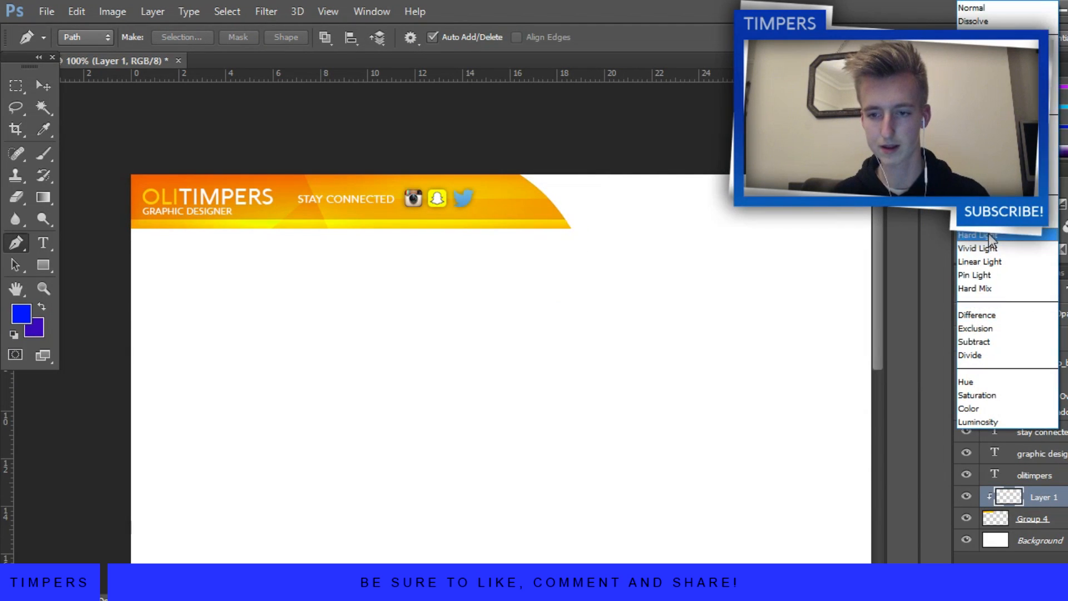
pyautogui.click(985, 194)
pyautogui.click(1067, 314)
pyautogui.moveTo(1067, 332); pyautogui.dragTo(1064, 332)
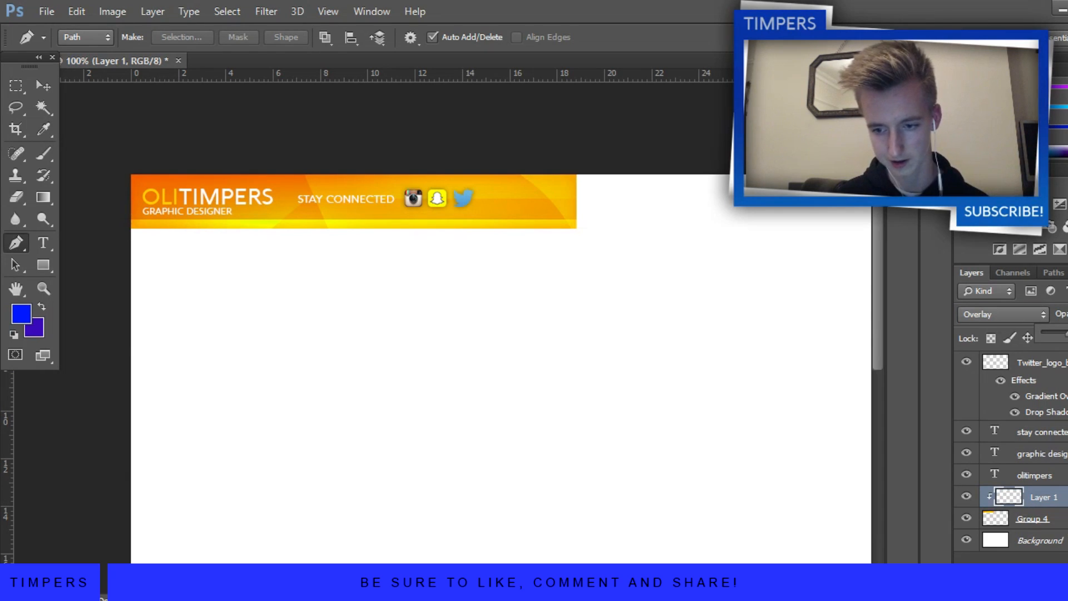
# Step: Merge Layer 1 with the Group 4 bar, and add a new layer clipped to the merged bar
pyautogui.keyDown('ctrl'); pyautogui.click(1065, 519); pyautogui.keyUp('ctrl')
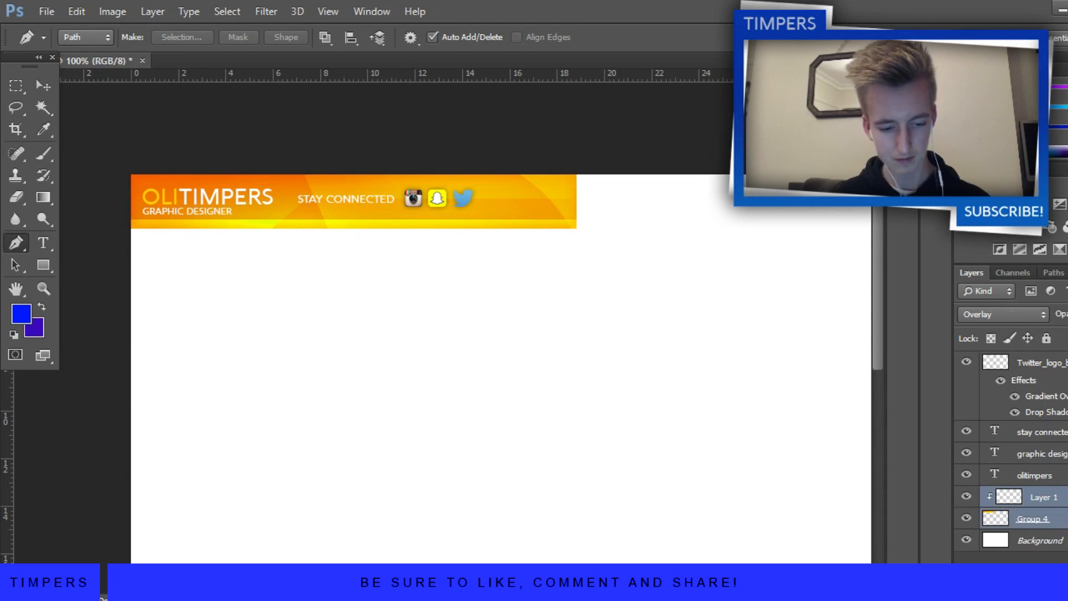
pyautogui.hotkey('ctrl', 'g')
pyautogui.hotkey('ctrl', 'e')
pyautogui.click(1066, 588)
pyautogui.rightClick(1029, 497)
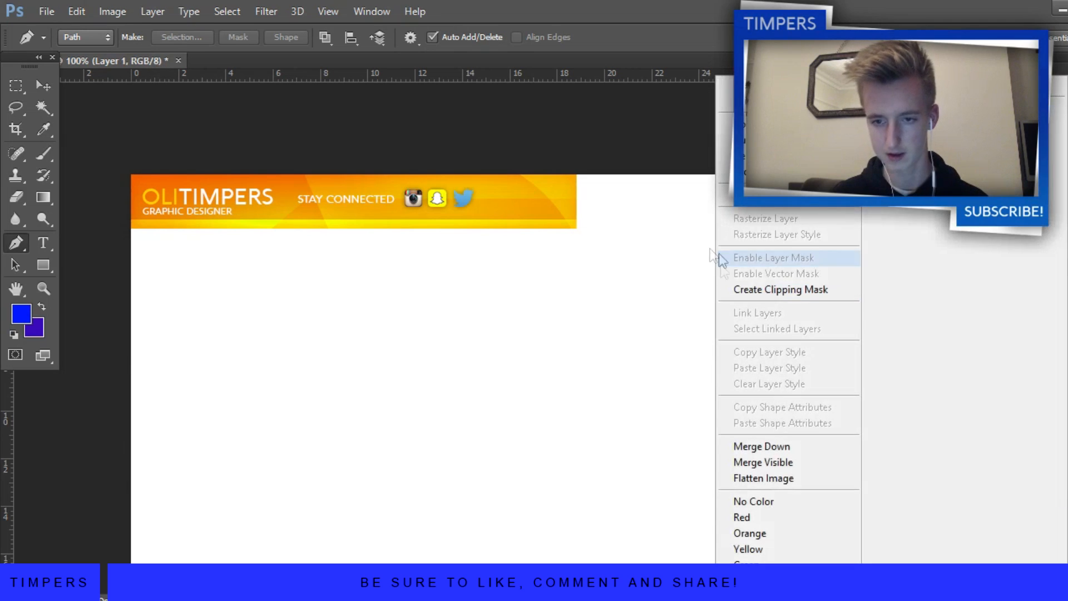
pyautogui.click(737, 289)
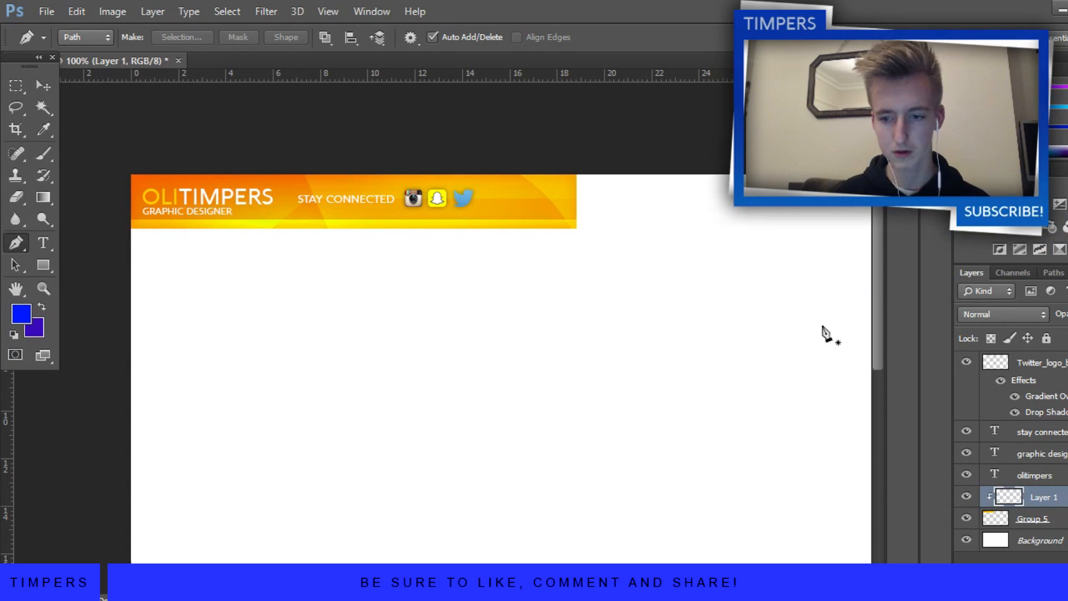
# Step: Set the foreground color to ffcc00 and paint a soft glow on the bar with a 209 px brush
pyautogui.click(45, 154)
pyautogui.click(22, 315)
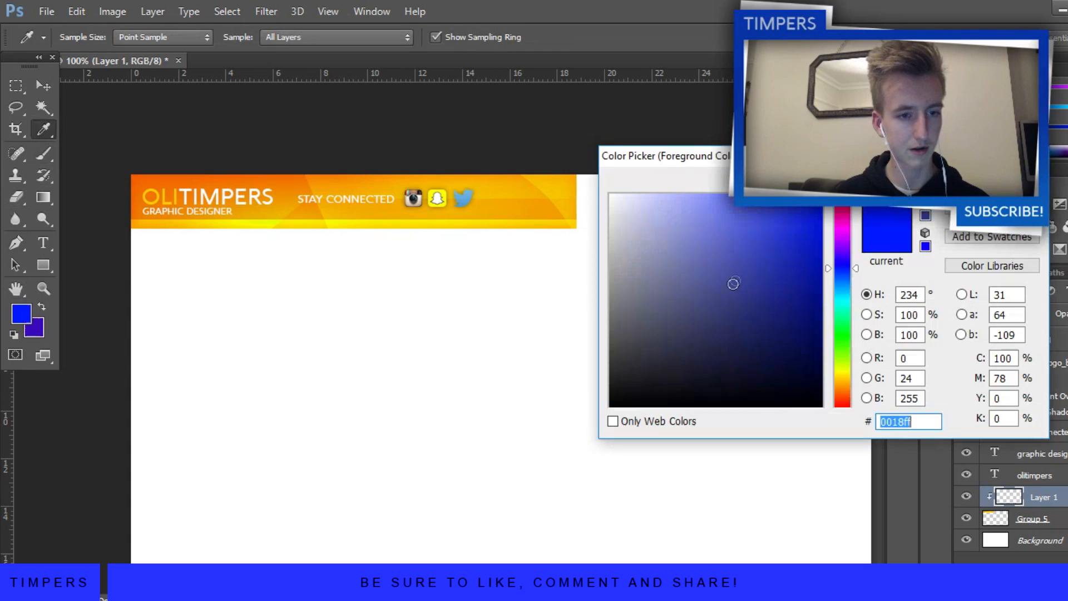
pyautogui.click(844, 378)
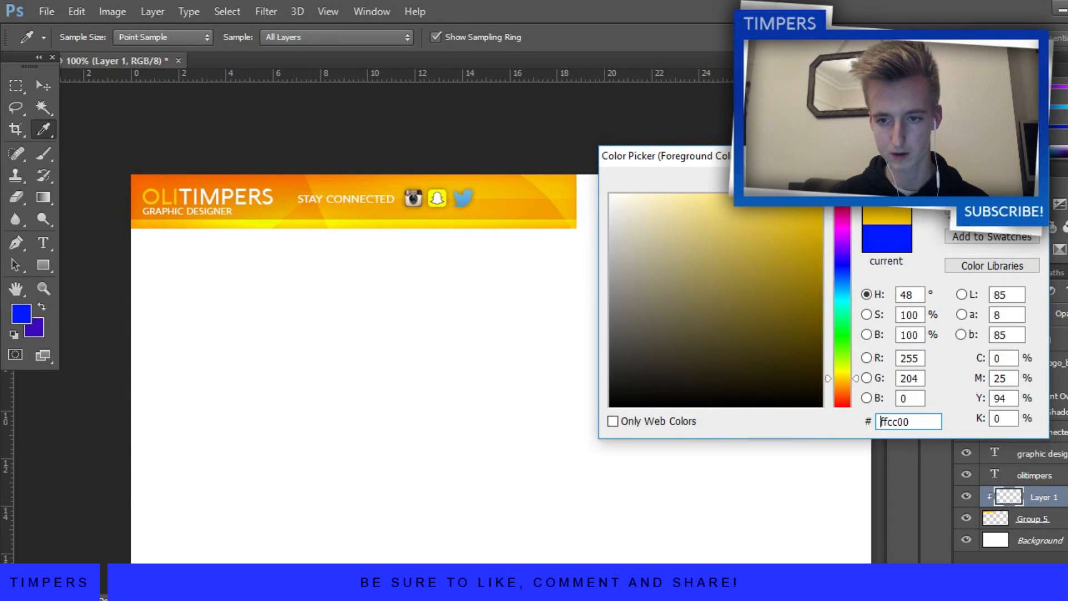
pyautogui.press('Return')
pyautogui.keyDown('alt'); pyautogui.rightClick(460, 251); pyautogui.keyUp('alt')
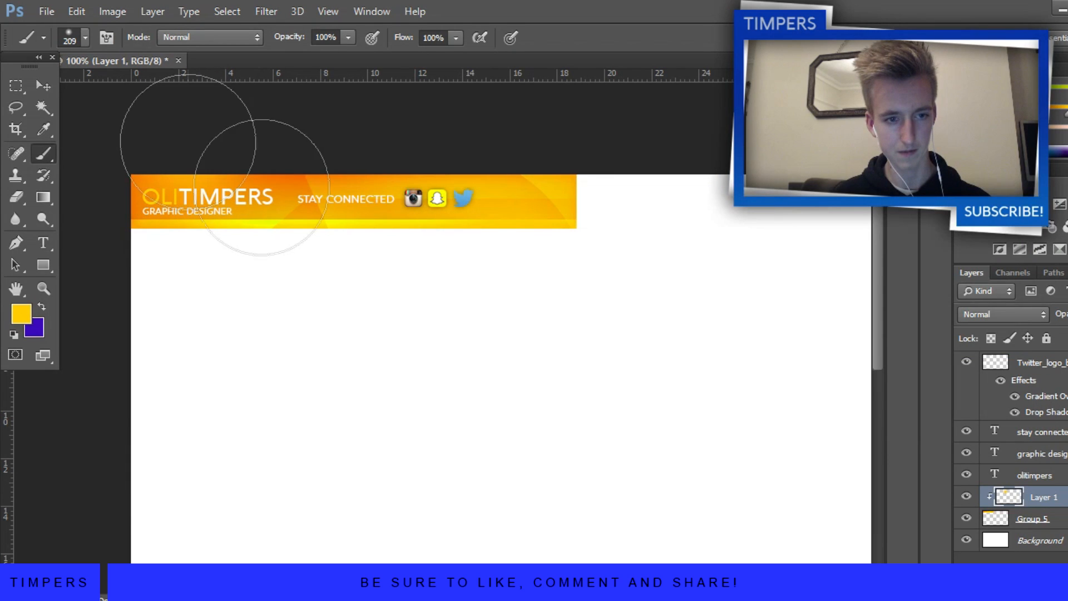
# Step: Set the painted glow layer to Color Dodge blending and reduce its opacity
pyautogui.click(1002, 315)
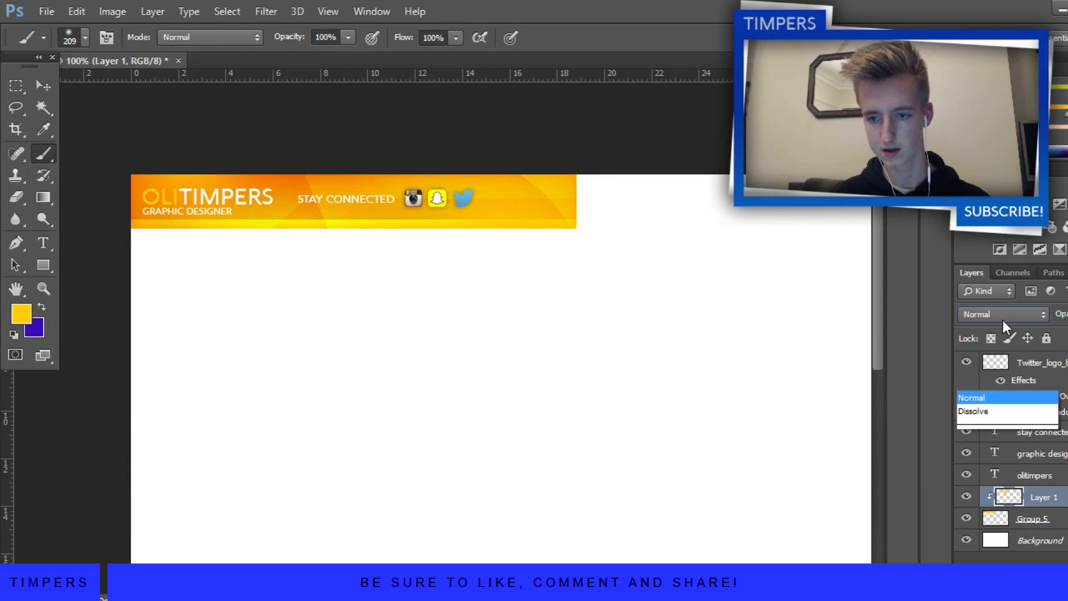
pyautogui.click(979, 155)
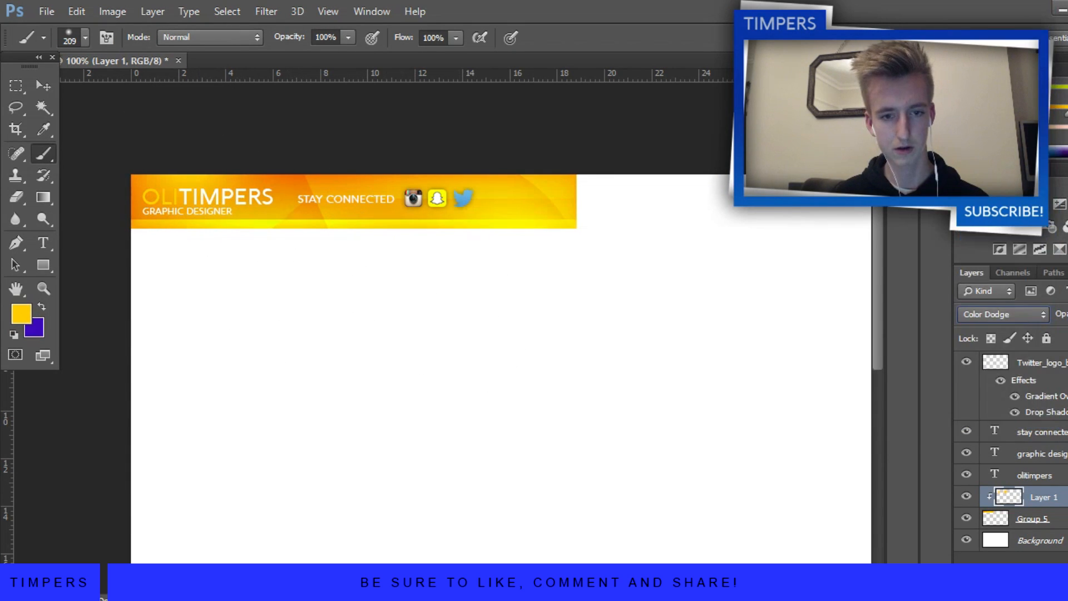
pyautogui.click(1067, 315)
pyautogui.moveTo(1067, 334); pyautogui.dragTo(1059, 335)
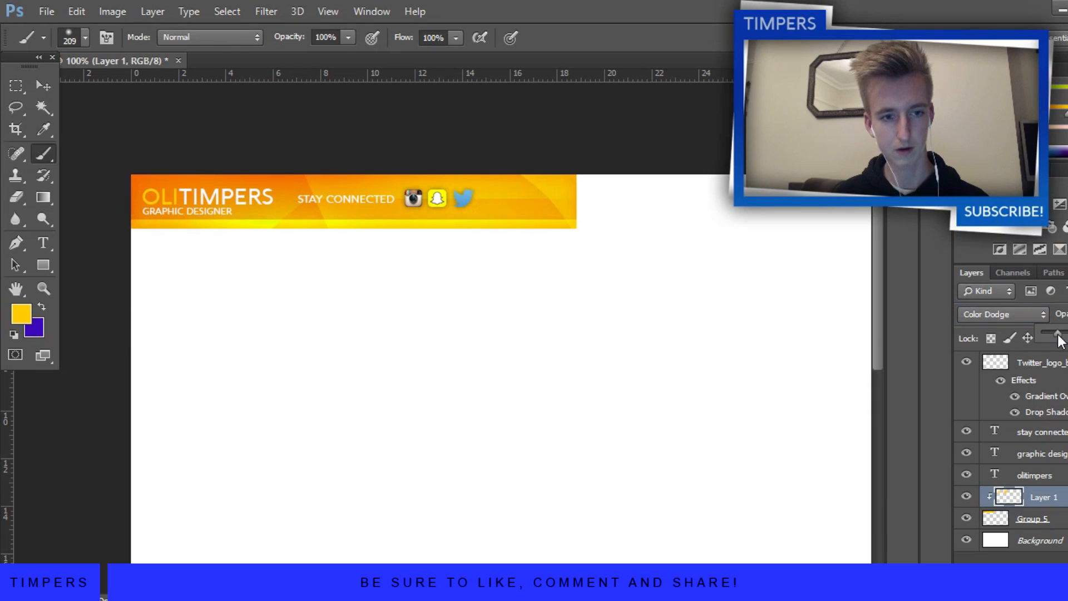
# Step: Merge the glow layer with the Group 5 bar, and clip a new empty layer to the result
pyautogui.keyDown('shift'); pyautogui.click(1061, 517); pyautogui.keyUp('shift')
pyautogui.hotkey('ctrl', 'g')
pyautogui.hotkey('ctrl', 'e')
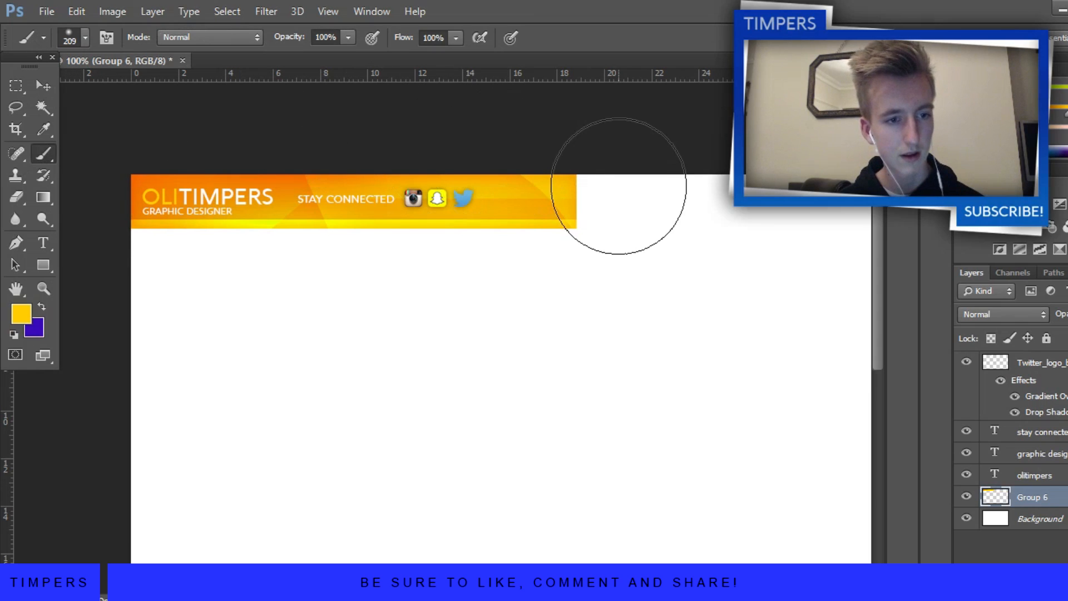
pyautogui.hotkey('ctrl', 'shift', 'alt', 'n')
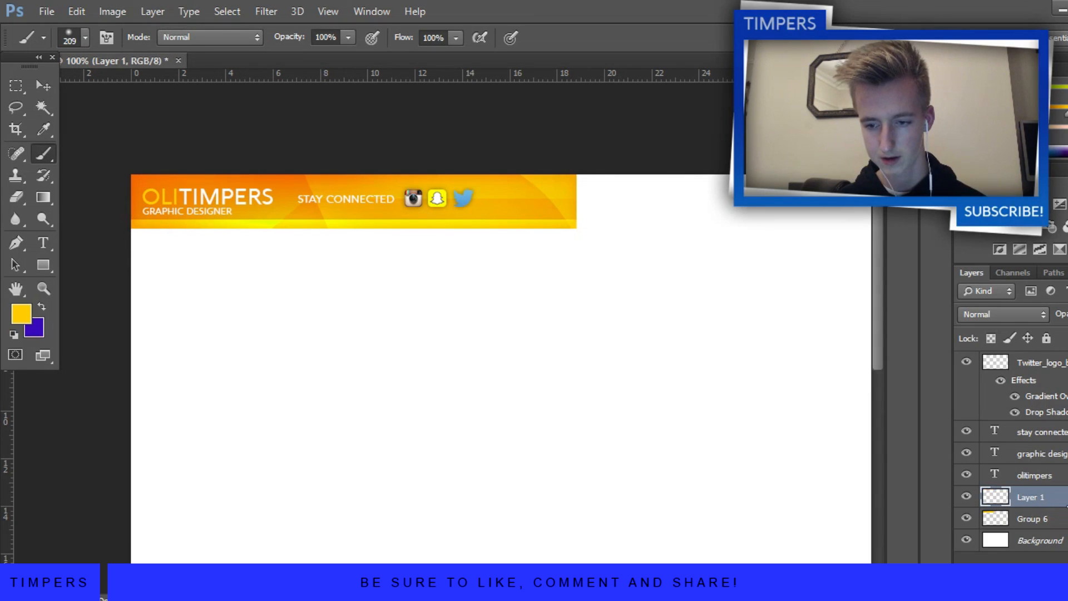
pyautogui.rightClick(1029, 497)
pyautogui.click(834, 293)
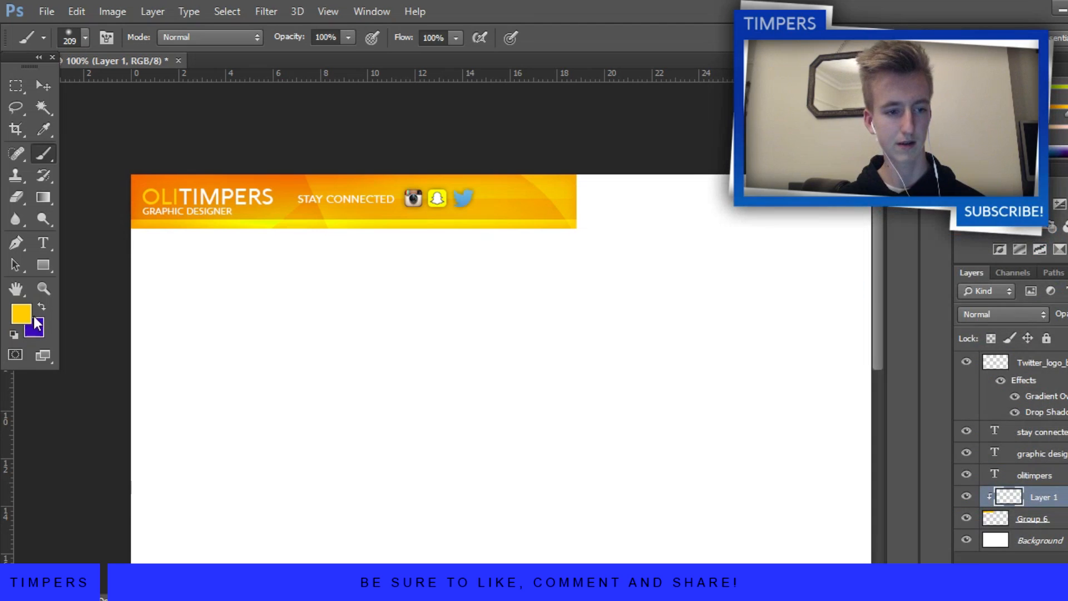
# Step: Set the foreground color to white (ffffff) and paint soft highlights on the bar with a 163 px brush
pyautogui.click(21, 313)
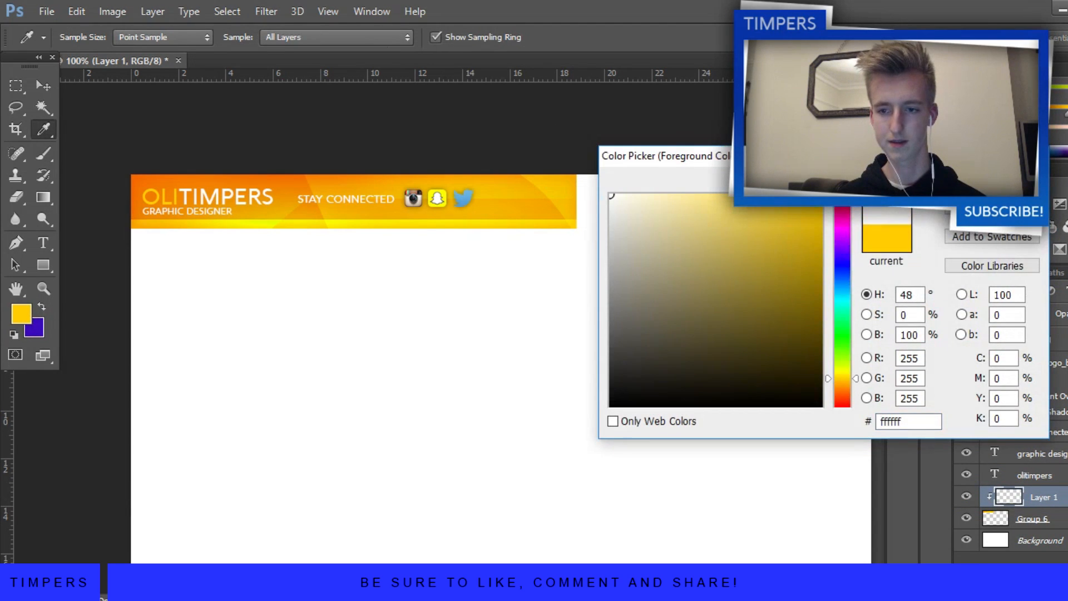
pyautogui.press('Return')
pyautogui.moveTo(189, 297); pyautogui.dragTo(173, 298)
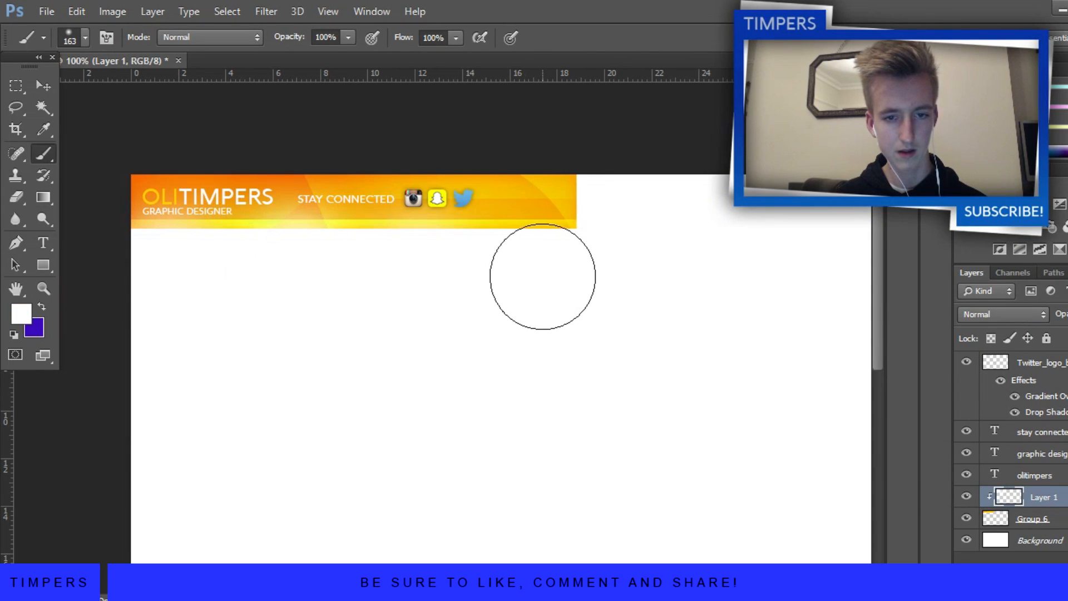
# Step: Set the white highlight layer to Overlay blending and reduce its opacity
pyautogui.click(986, 315)
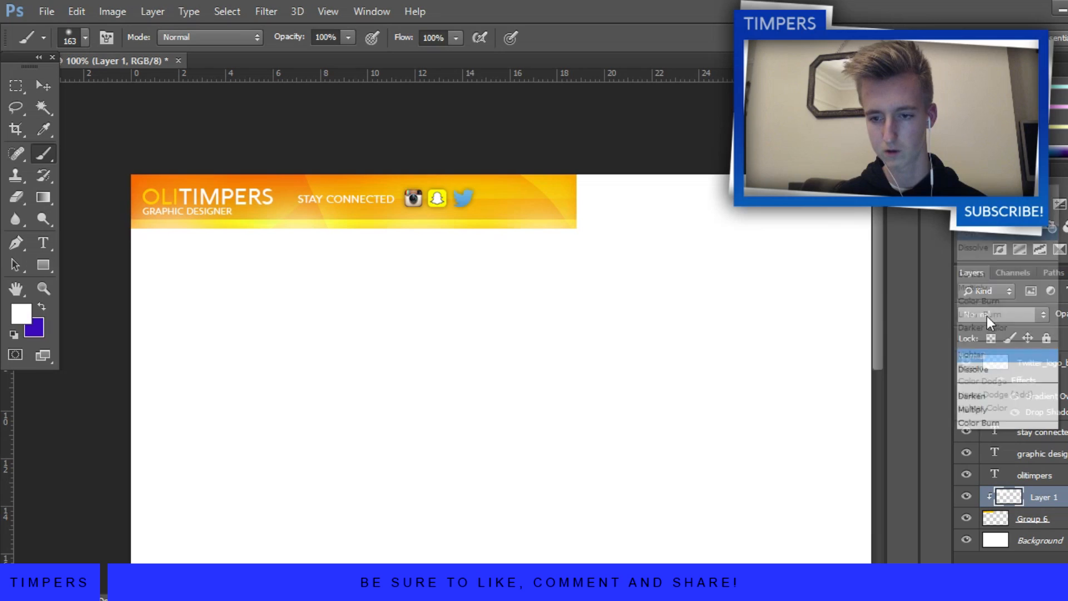
pyautogui.click(978, 206)
pyautogui.click(1066, 314)
pyautogui.moveTo(1067, 332); pyautogui.dragTo(1062, 332)
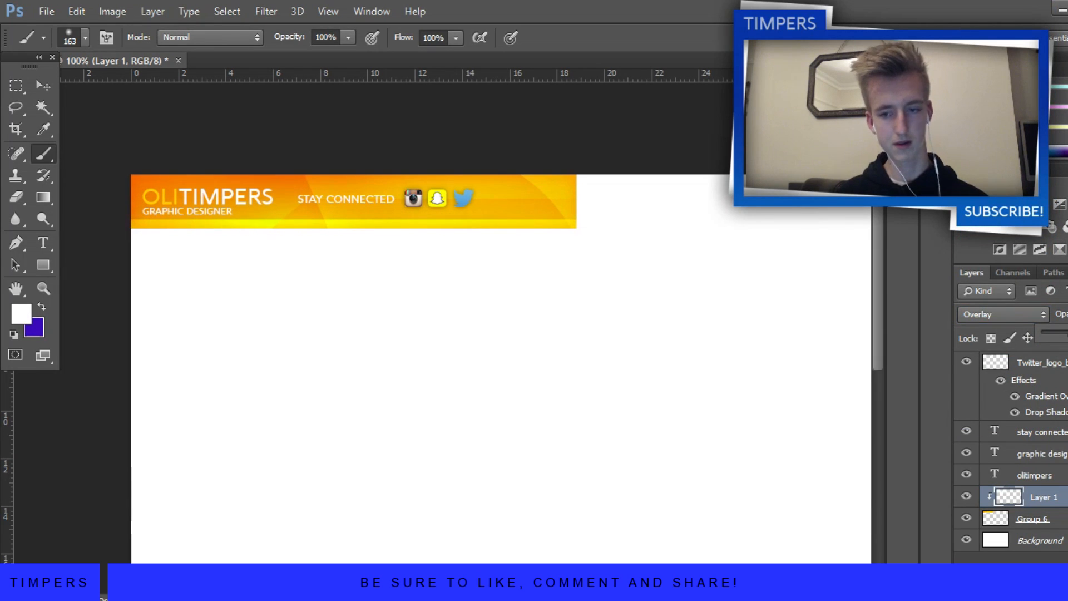
# Step: Merge every layer above the Background into one banner layer and compare the canvas with it hidden and shown
pyautogui.click(1038, 363)
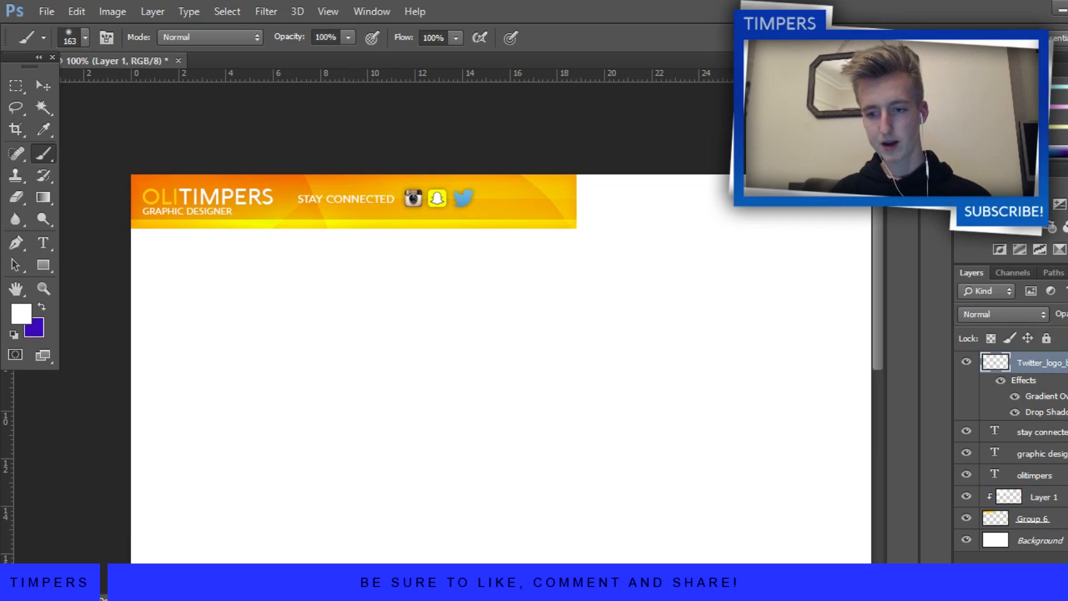
pyautogui.keyDown('shift'); pyautogui.click(1063, 523); pyautogui.keyUp('shift')
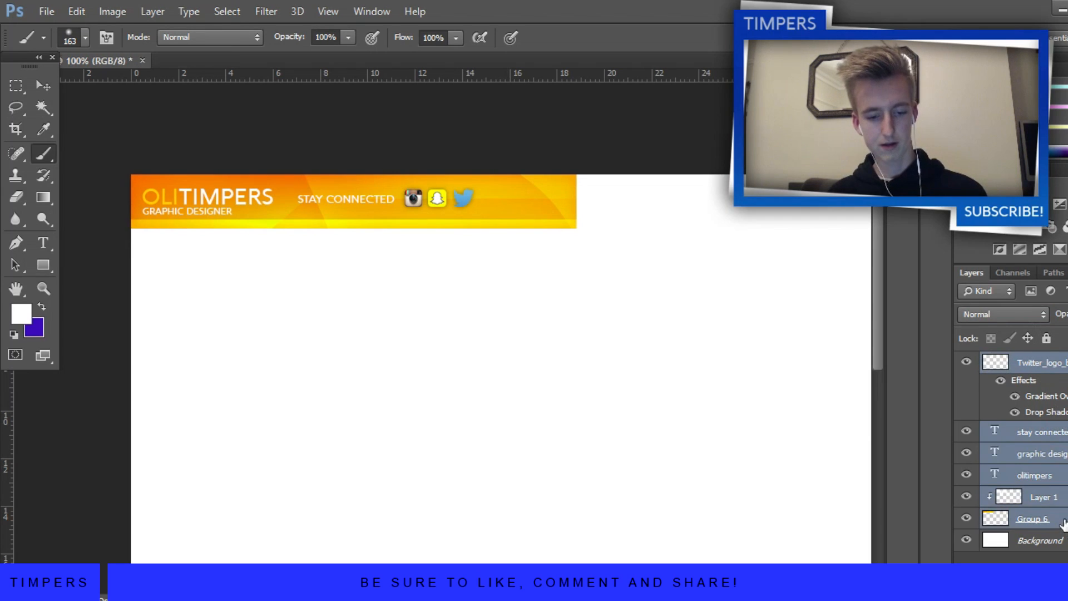
pyautogui.hotkey('ctrl', 'e')
pyautogui.click(966, 362)
pyautogui.click(966, 362)
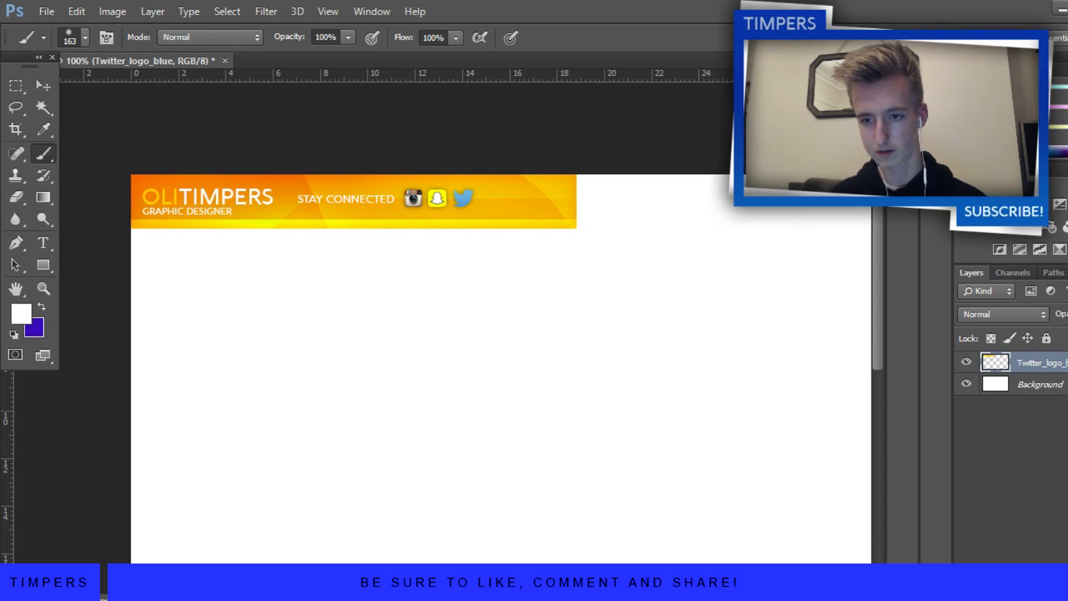
pyautogui.click(999, 204)
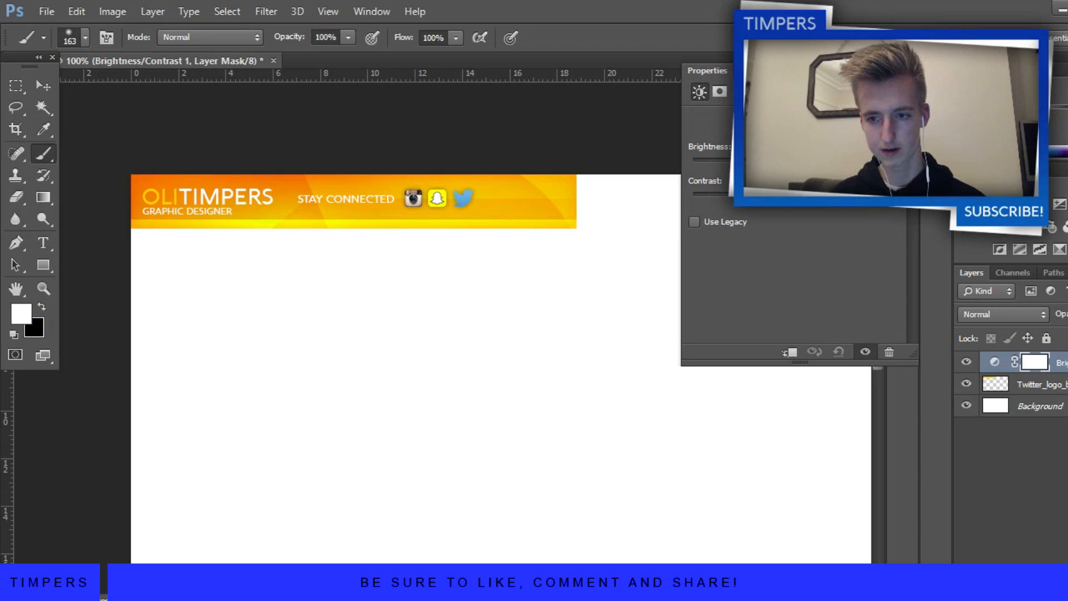
pyautogui.moveTo(799, 162); pyautogui.dragTo(840, 163)
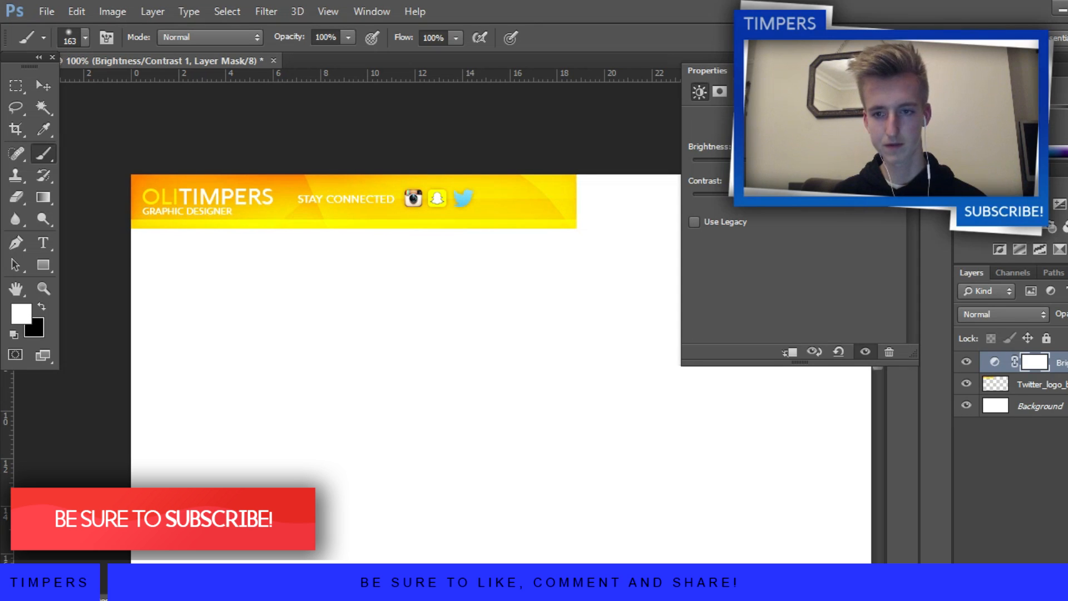
pyautogui.click(899, 71)
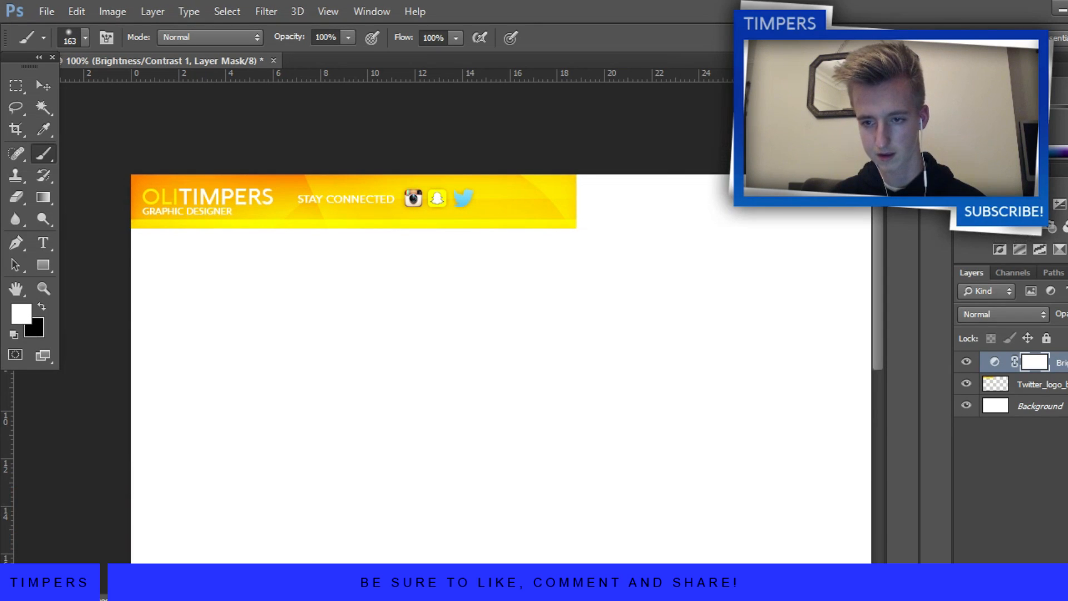
pyautogui.click(1040, 204)
pyautogui.moveTo(855, 202); pyautogui.dragTo(848, 177)
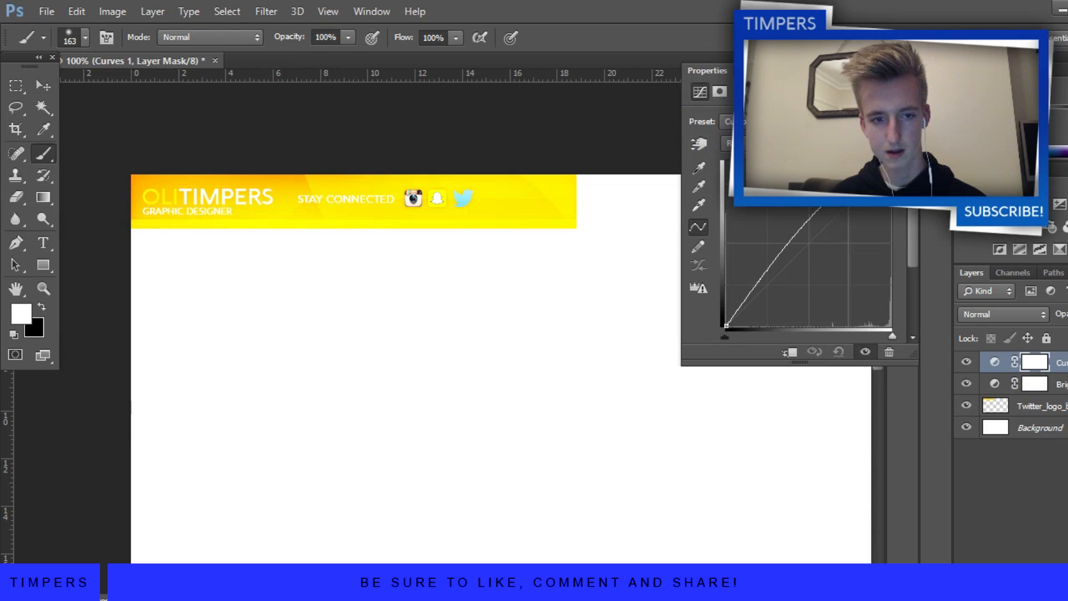
pyautogui.click(899, 70)
pyautogui.press('Delete')
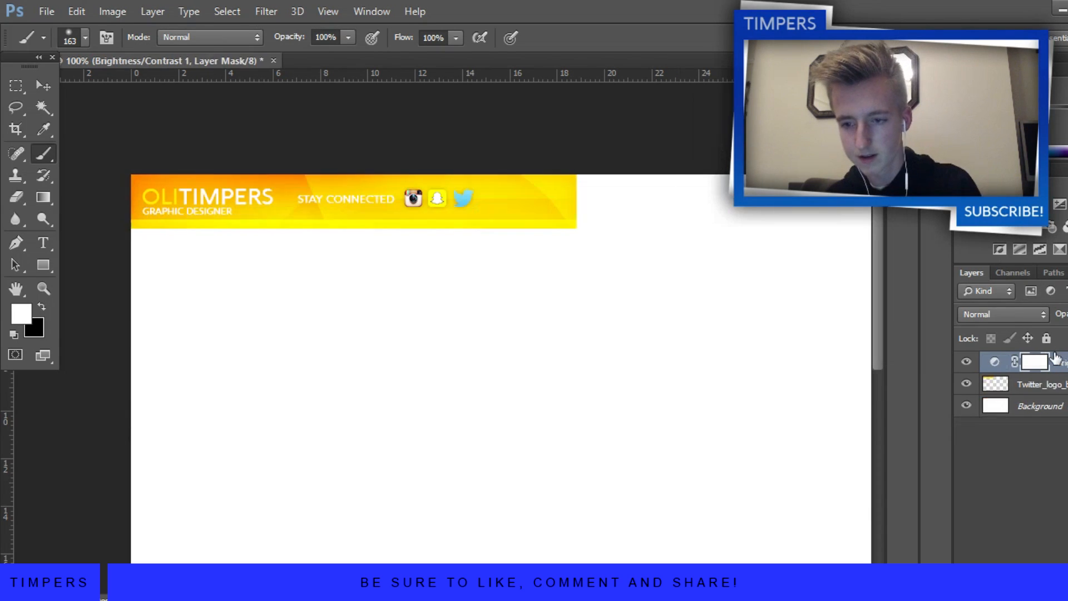
pyautogui.press('Delete')
# Step: Add a Brightness/Contrast adjustment layer above the merged banner and lower its brightness slightly
pyautogui.click(992, 226)
pyautogui.click(999, 204)
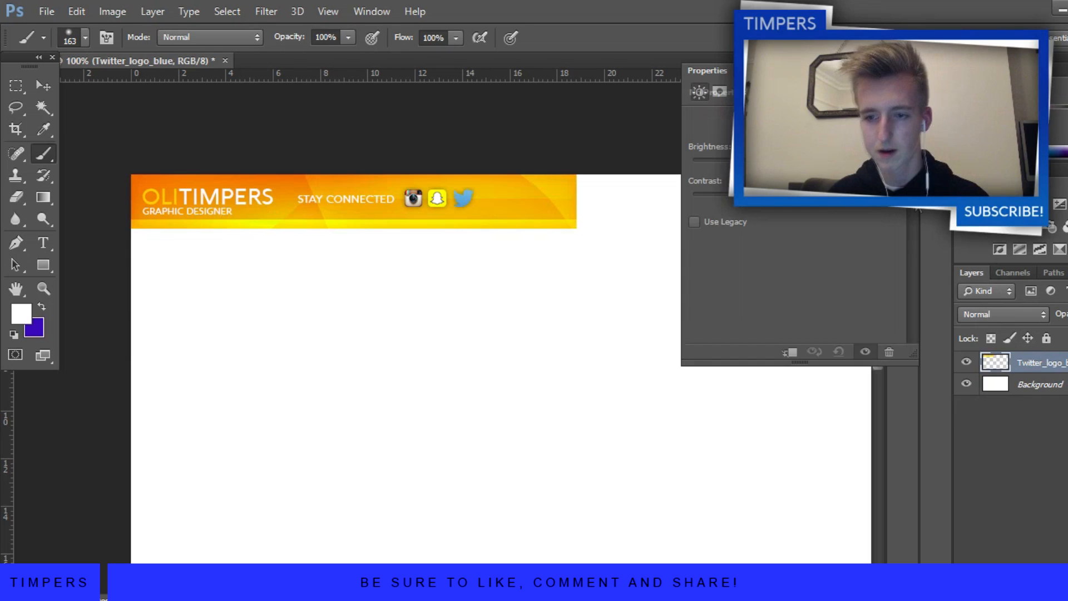
pyautogui.moveTo(801, 162); pyautogui.dragTo(788, 162)
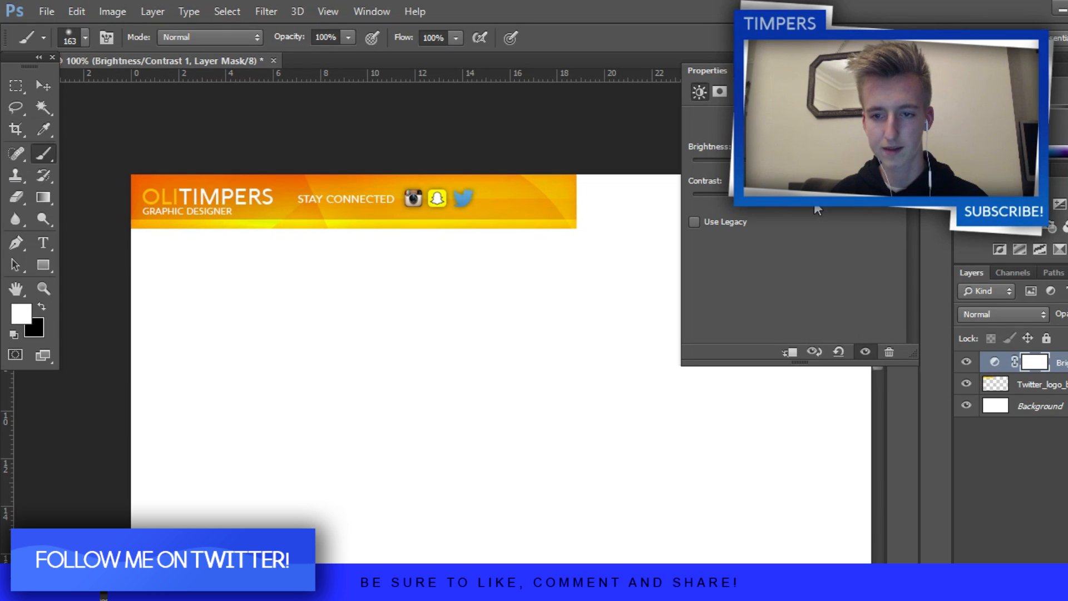
pyautogui.click(897, 71)
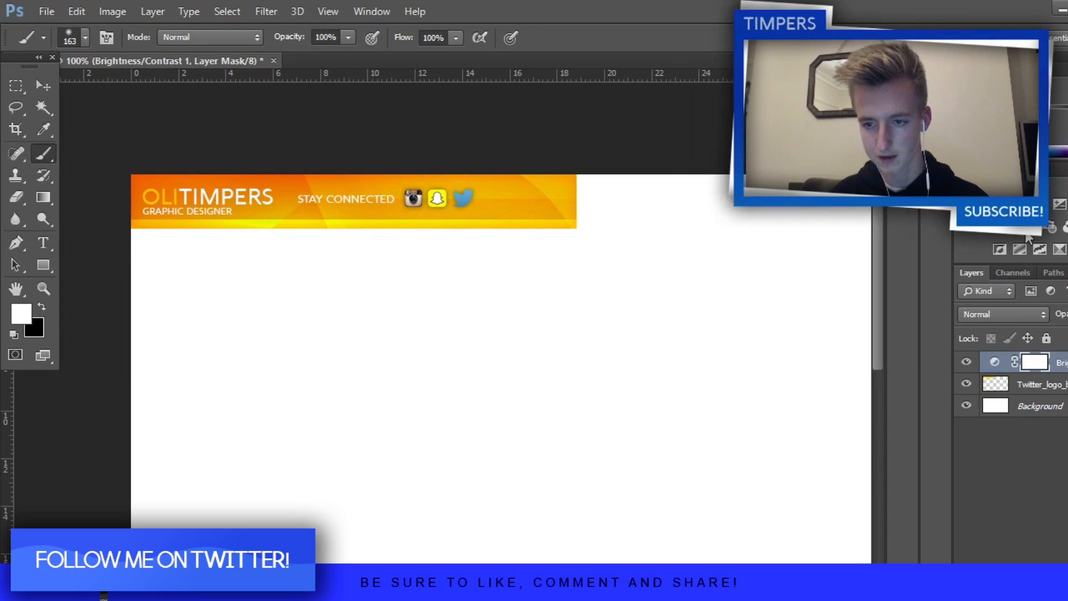
# Step: Add a Curves adjustment layer, raise the curve's upper part slightly and pull its lower point back toward the diagonal
pyautogui.click(1039, 204)
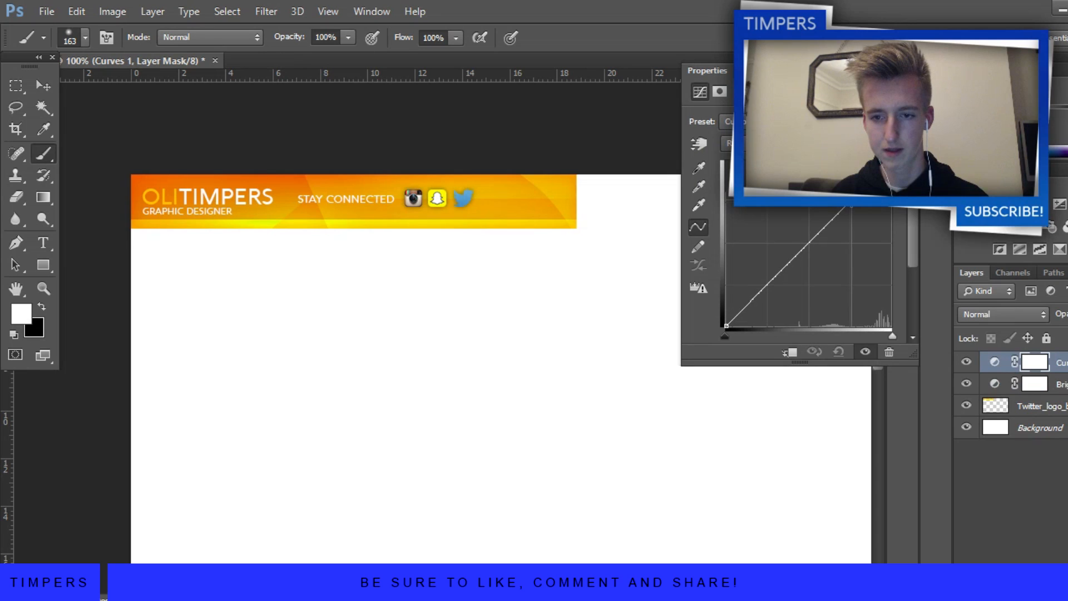
pyautogui.moveTo(850, 201); pyautogui.dragTo(845, 191)
pyautogui.moveTo(764, 276); pyautogui.dragTo(765, 283)
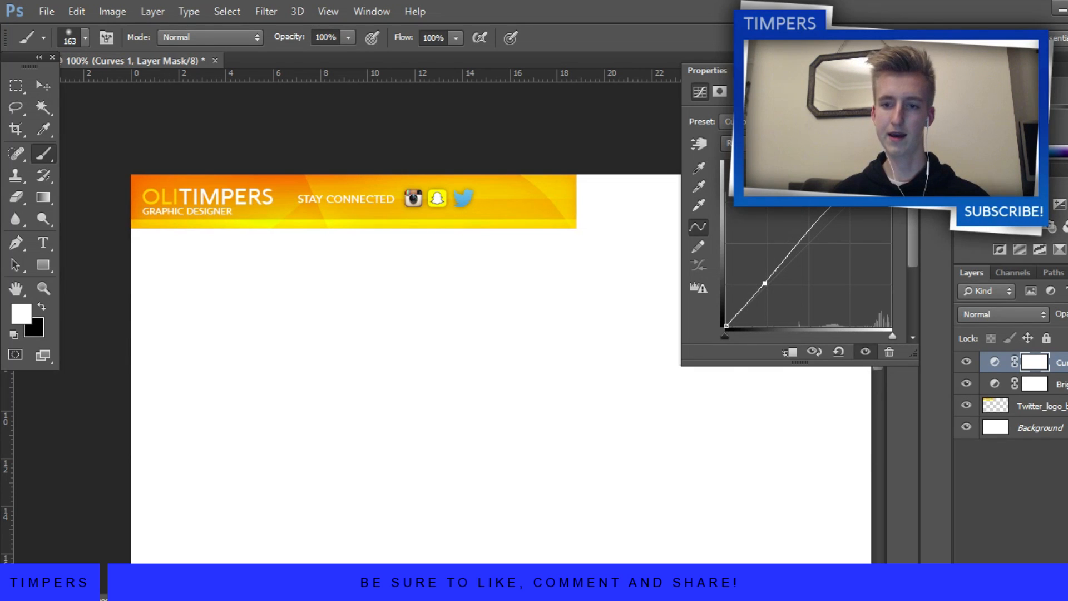
pyautogui.click(899, 71)
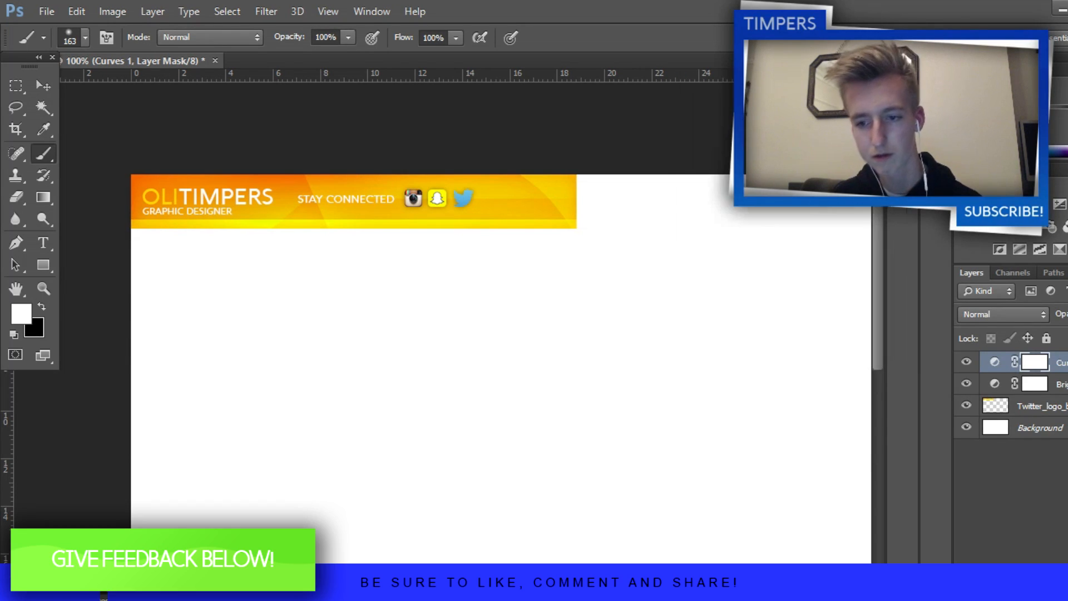
# Step: Add a Photo Filter adjustment layer using the Color option, keep Normal blending, and compare the banner with and without it
pyautogui.click(1053, 226)
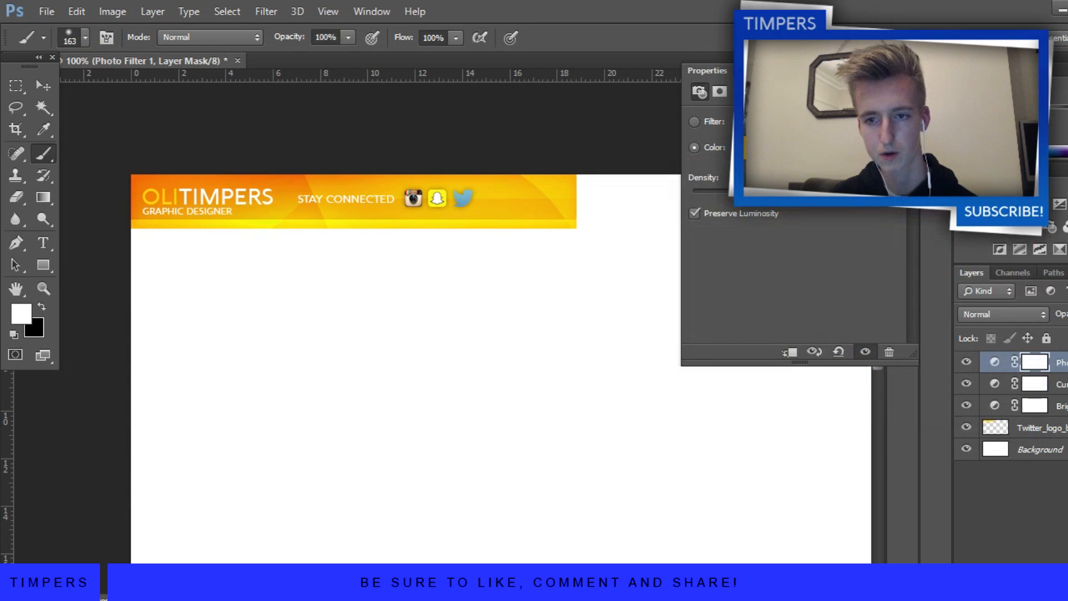
pyautogui.click(900, 71)
pyautogui.click(1034, 318)
pyautogui.click(990, 10)
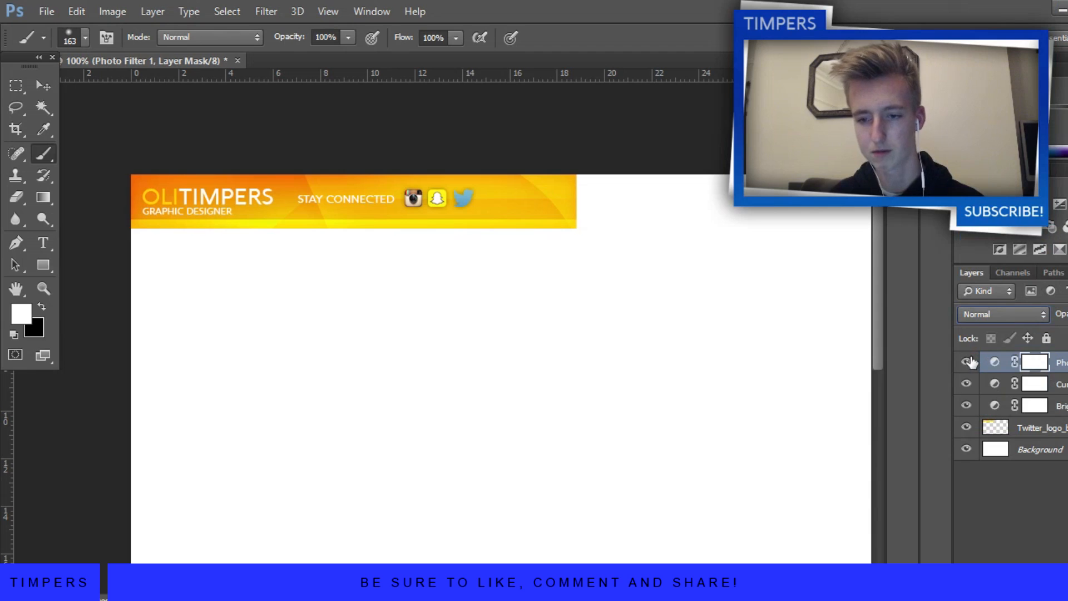
pyautogui.click(968, 364)
pyautogui.click(968, 363)
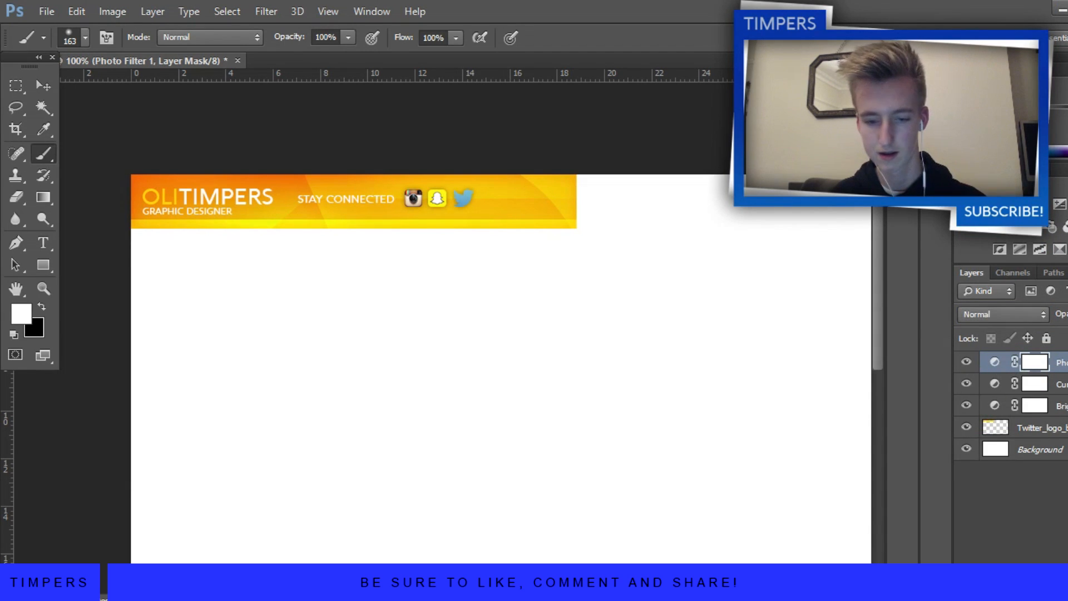
# Step: Group the Photo Filter, Curves and Brightness/Contrast layers and compare the banner with the group hidden and shown
pyautogui.keyDown('shift'); pyautogui.click(1001, 405); pyautogui.keyUp('shift')
pyautogui.hotkey('ctrl', 'g')
pyautogui.click(966, 363)
pyautogui.click(966, 362)
pyautogui.click(966, 363)
pyautogui.click(966, 362)
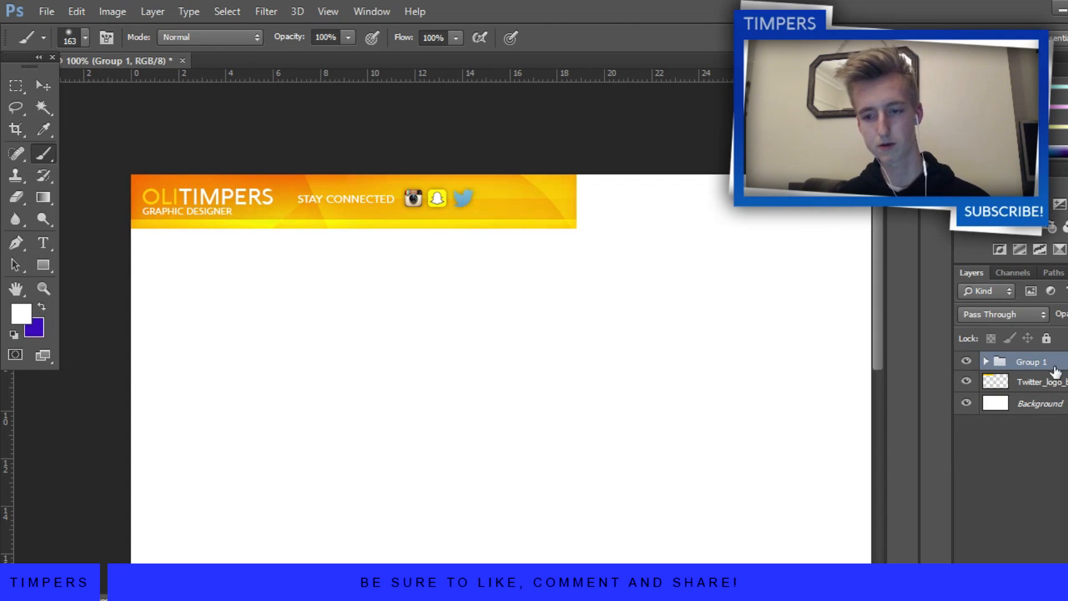
# Step: Merge the adjustment group with the banner layer into a single layer
pyautogui.keyDown('shift'); pyautogui.click(1050, 385); pyautogui.keyUp('shift')
pyautogui.hotkey('ctrl', 'g')
pyautogui.hotkey('ctrl', 'e')
# Step: Examine the merged banner's text and social icons at 200% zoom and return to 100%
pyautogui.hotkey('ctrl', '+')
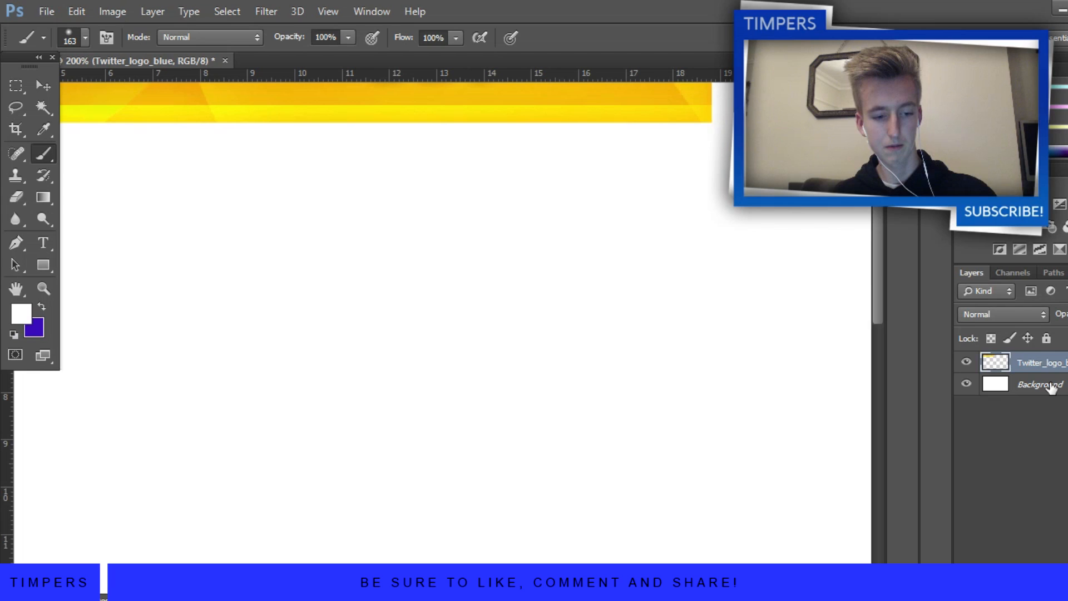
pyautogui.hotkey('ctrl', '-')
pyautogui.moveTo(667, 596); pyautogui.dragTo(526, 596)
pyautogui.hotkey('ctrl', '+')
pyautogui.scroll(2, 399, 389)
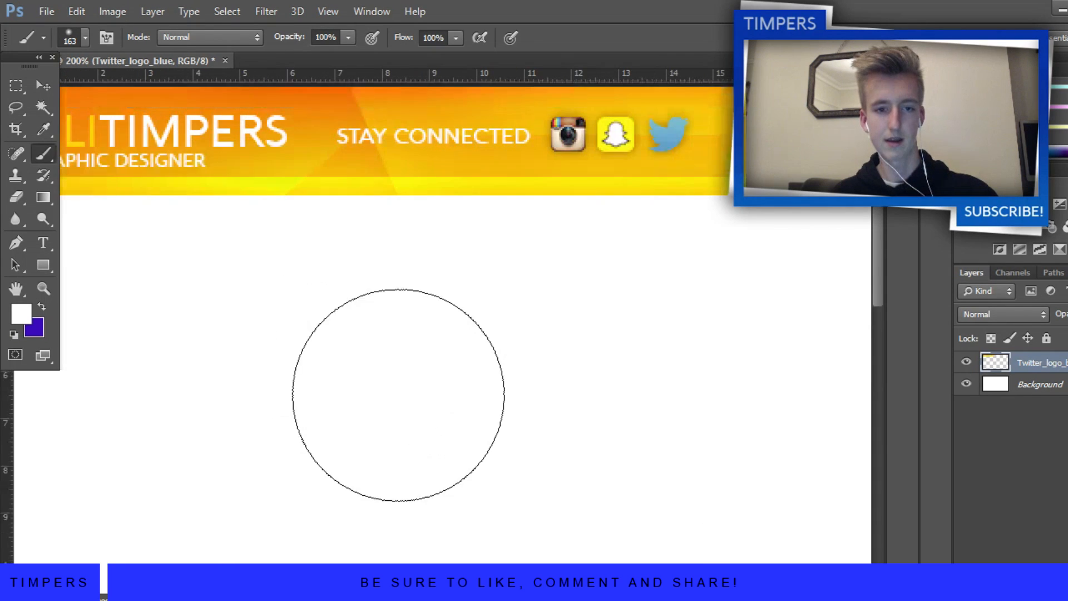
pyautogui.hotkey('ctrl', '-')
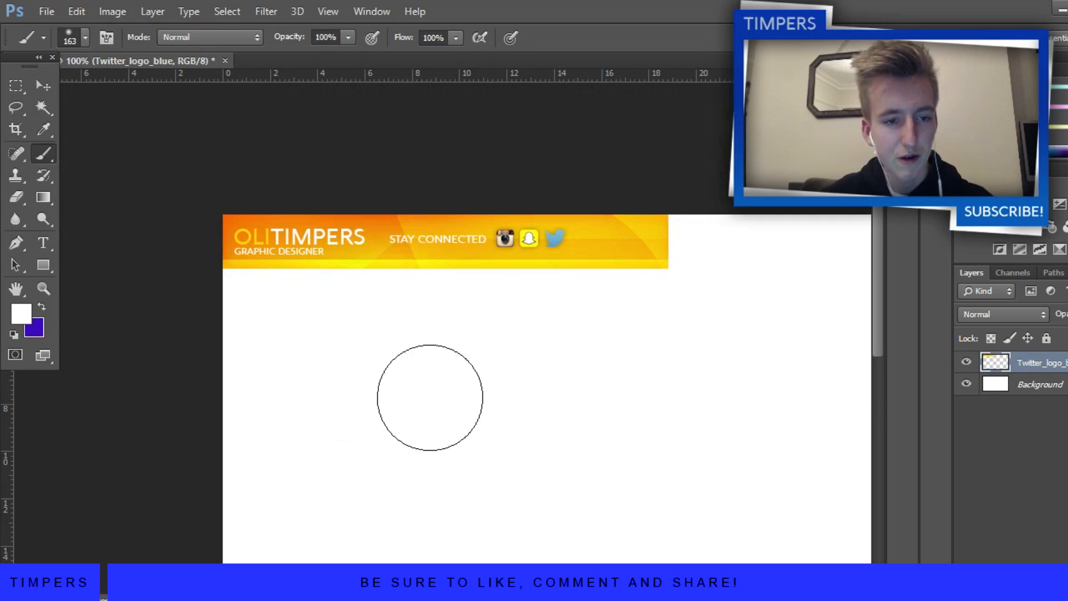